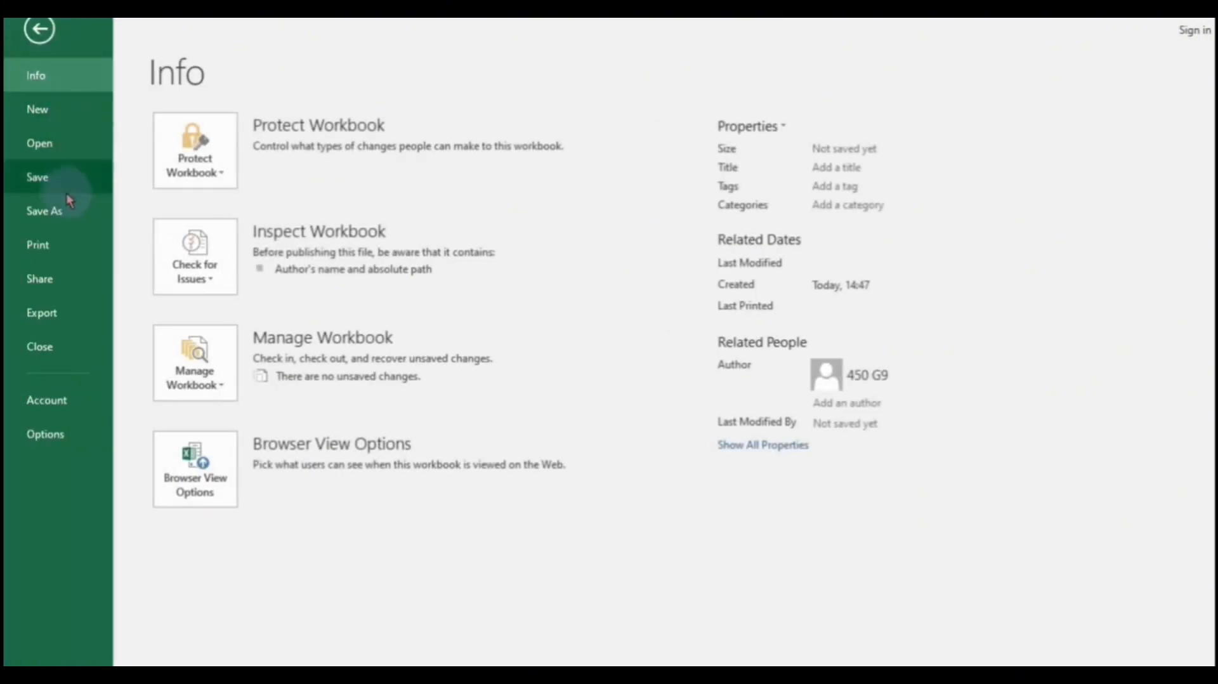
- Choose the recent AAA folder and open its folder 1 as the save location
left_click(67, 211)
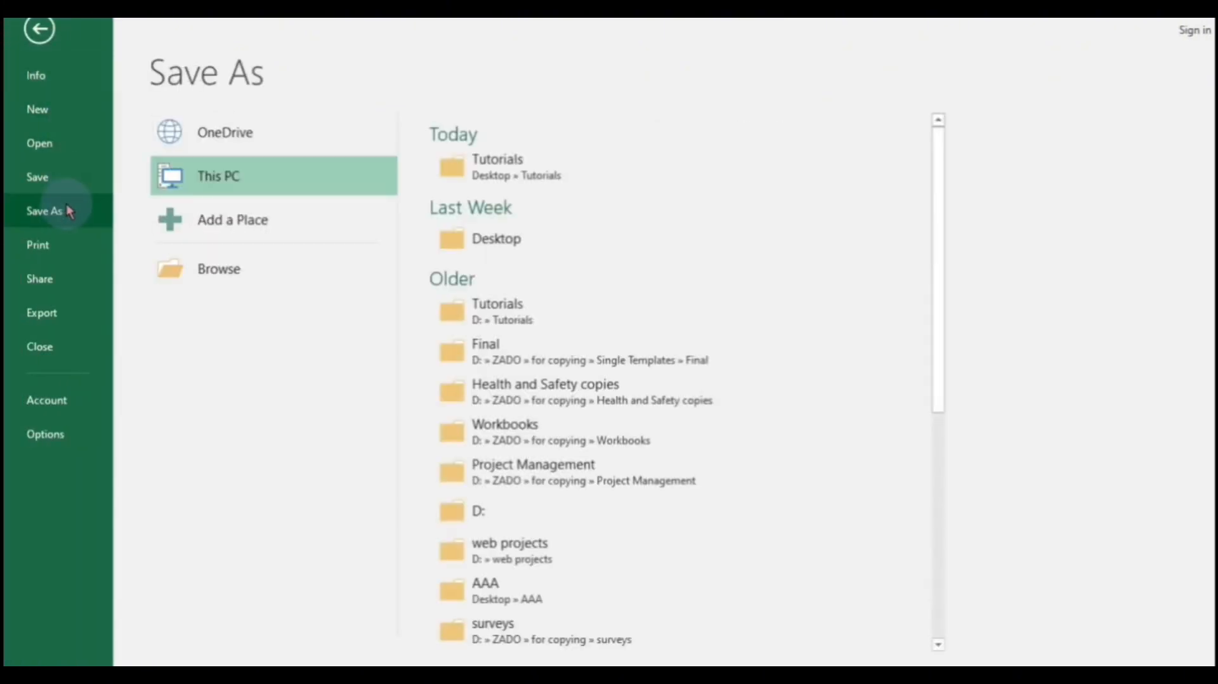
left_click(465, 596)
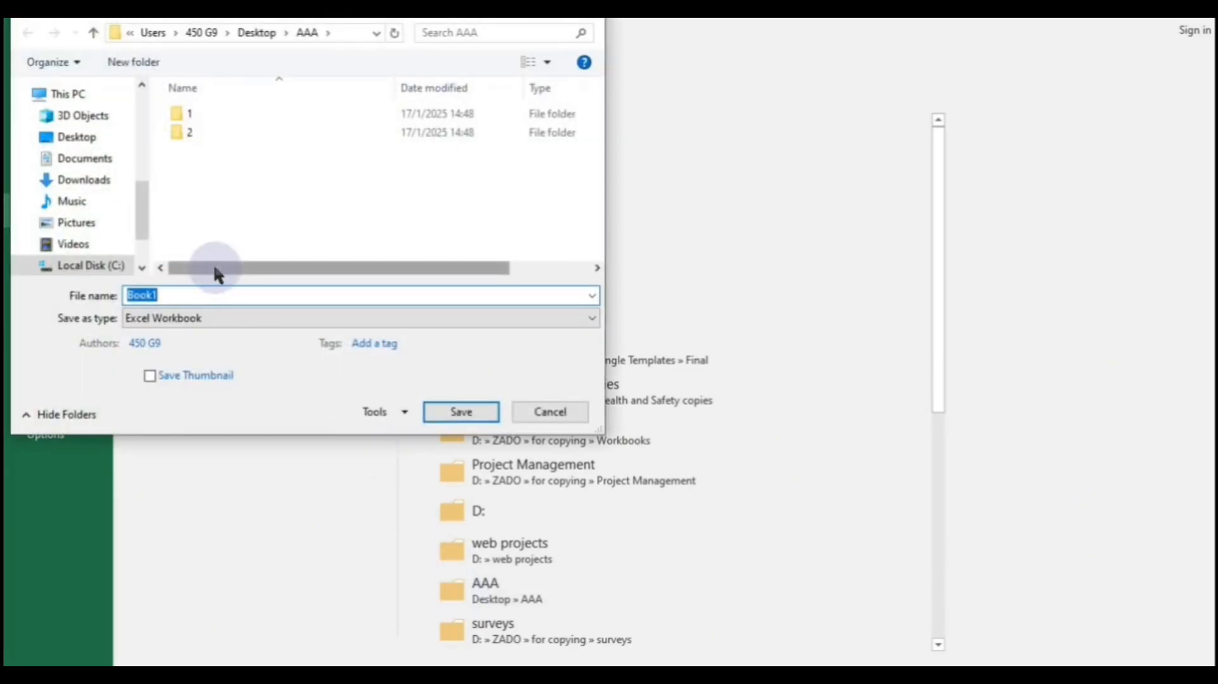
double_click(241, 113)
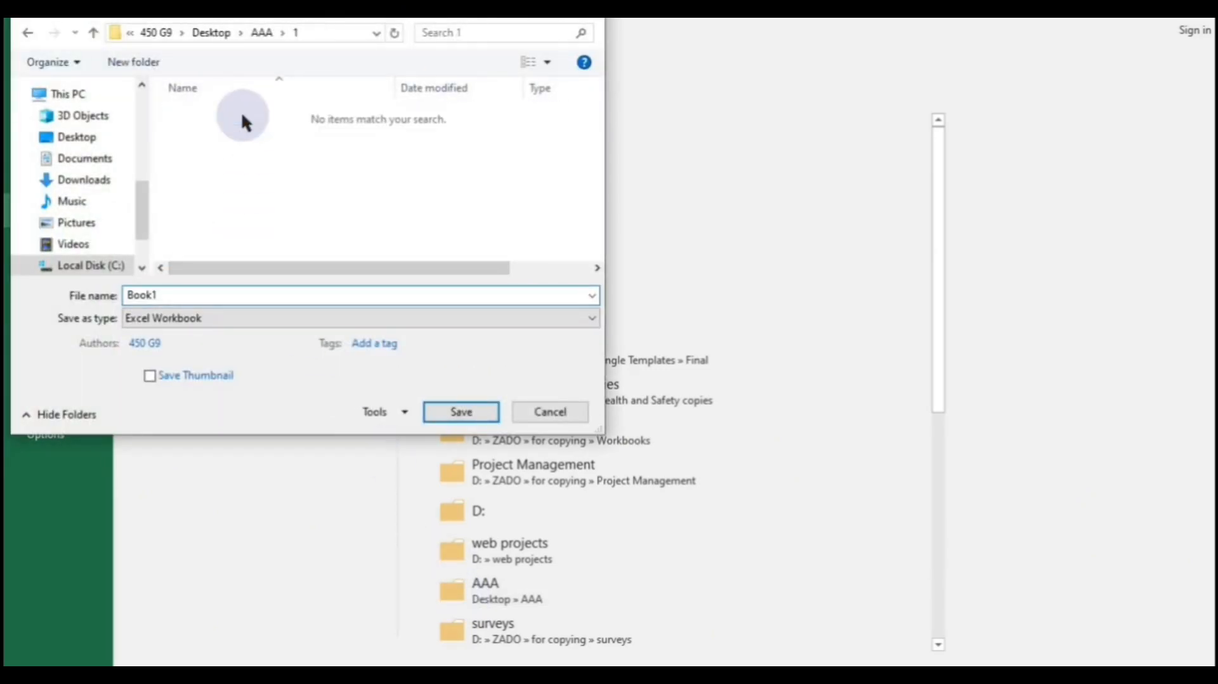
- Replace the default Book1 file name with Nat1 and save the workbook
left_click(196, 295)
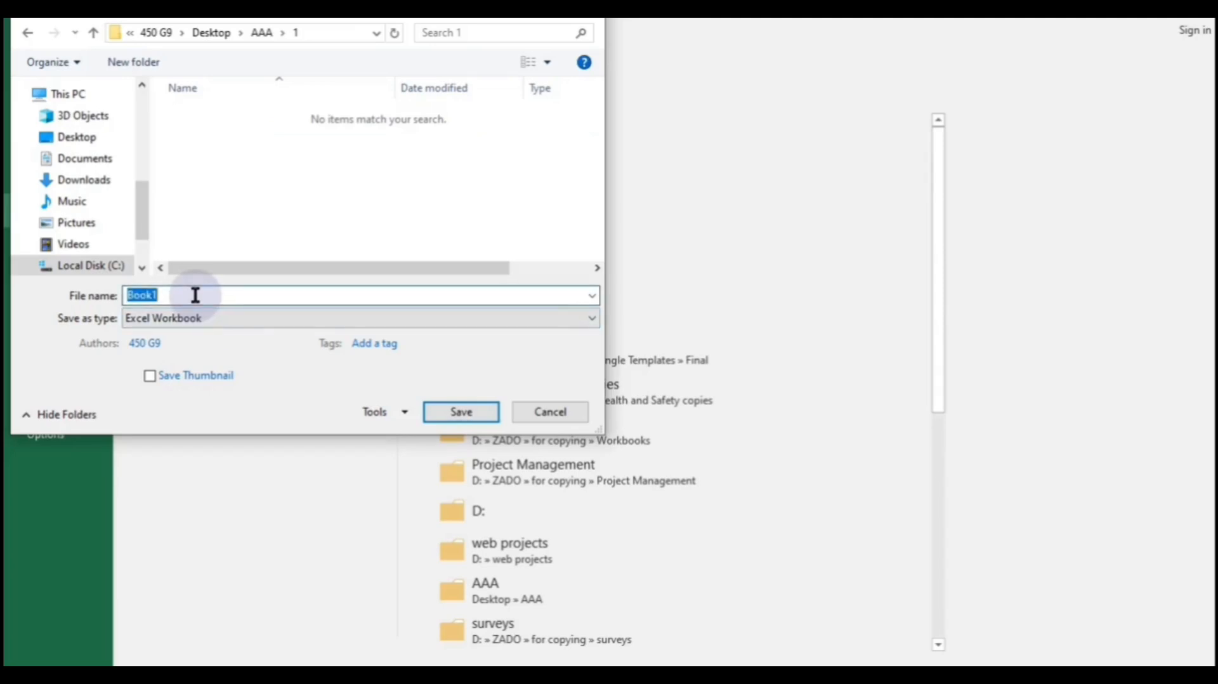
left_click(196, 296)
key("BackSpace")
key("BackSpace")
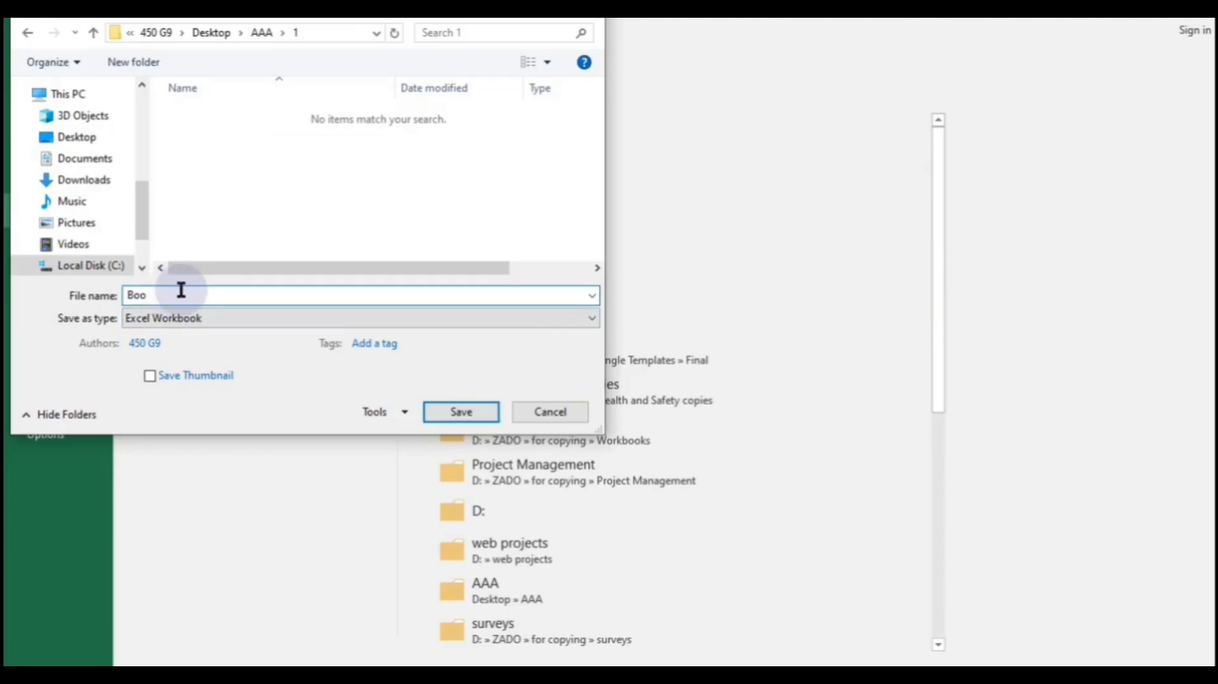
key("BackSpace")
key("BackSpace")
key("BackSpace")
type("Nat1")
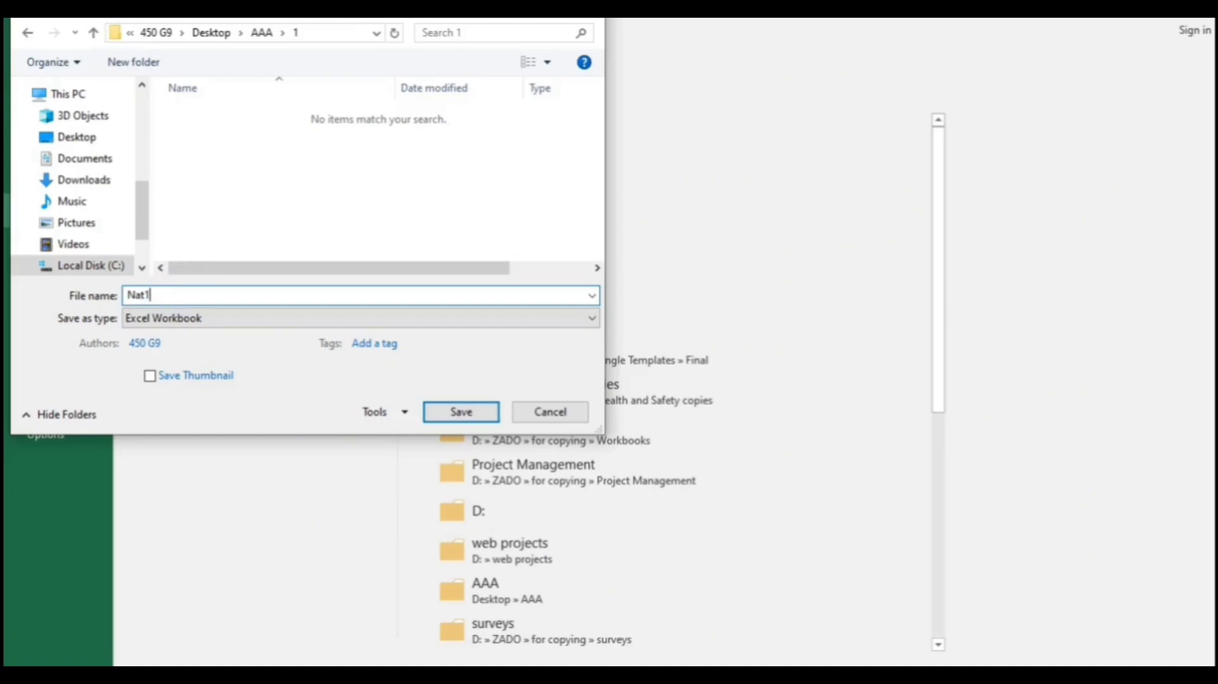
left_click(462, 412)
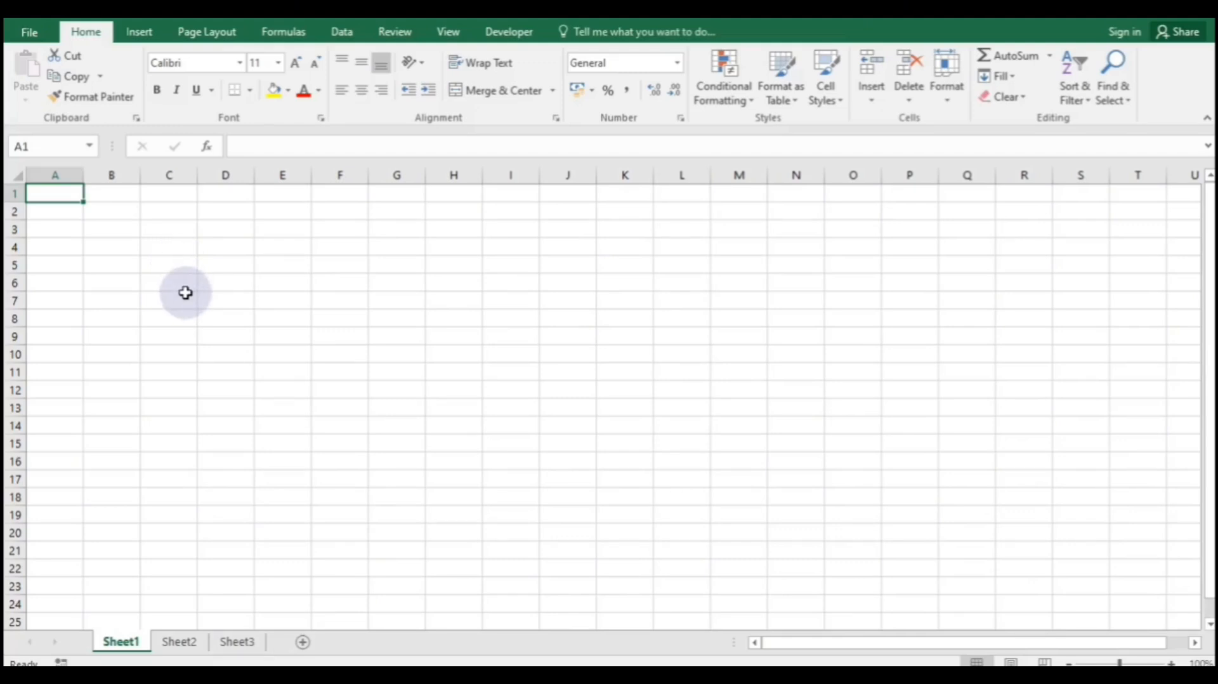
- Rename the Sheet1 tab to Nat2
double_click(140, 642)
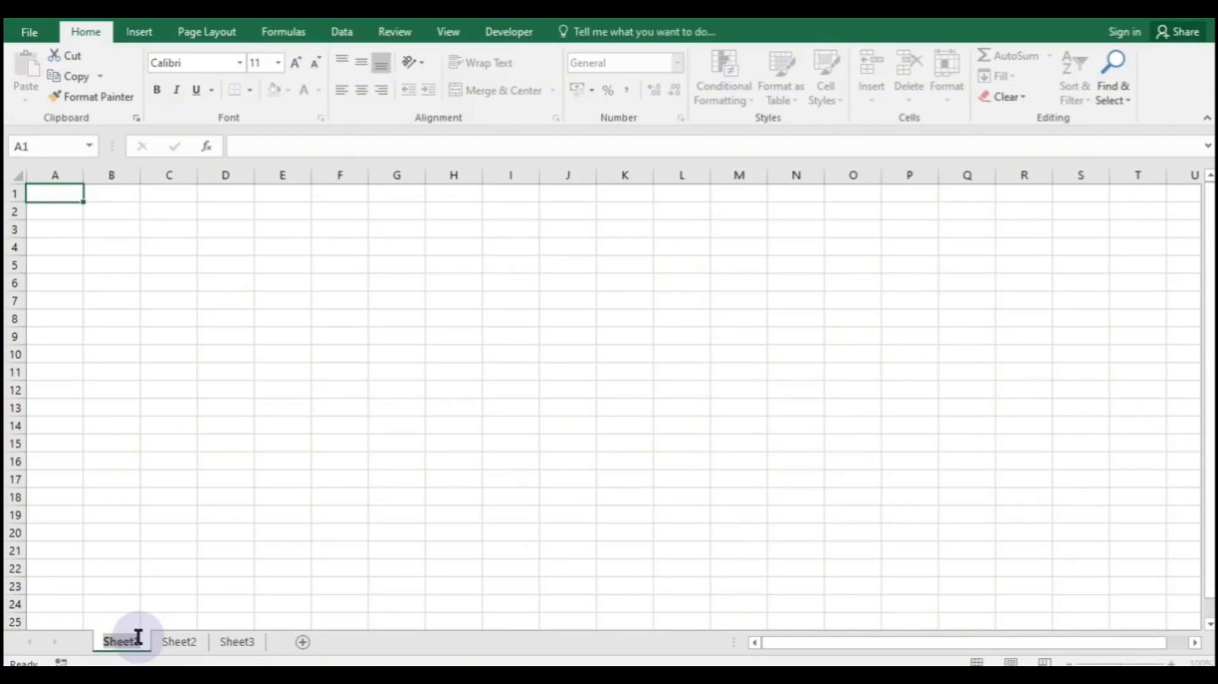
type("Na")
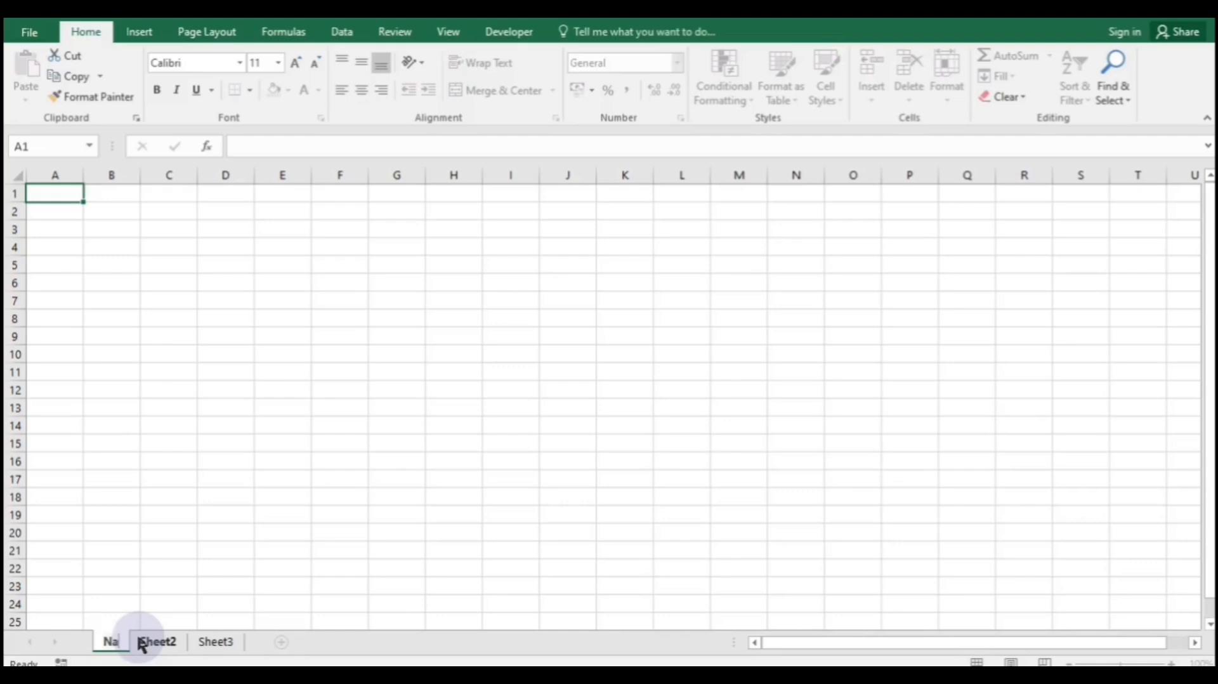
type("t2")
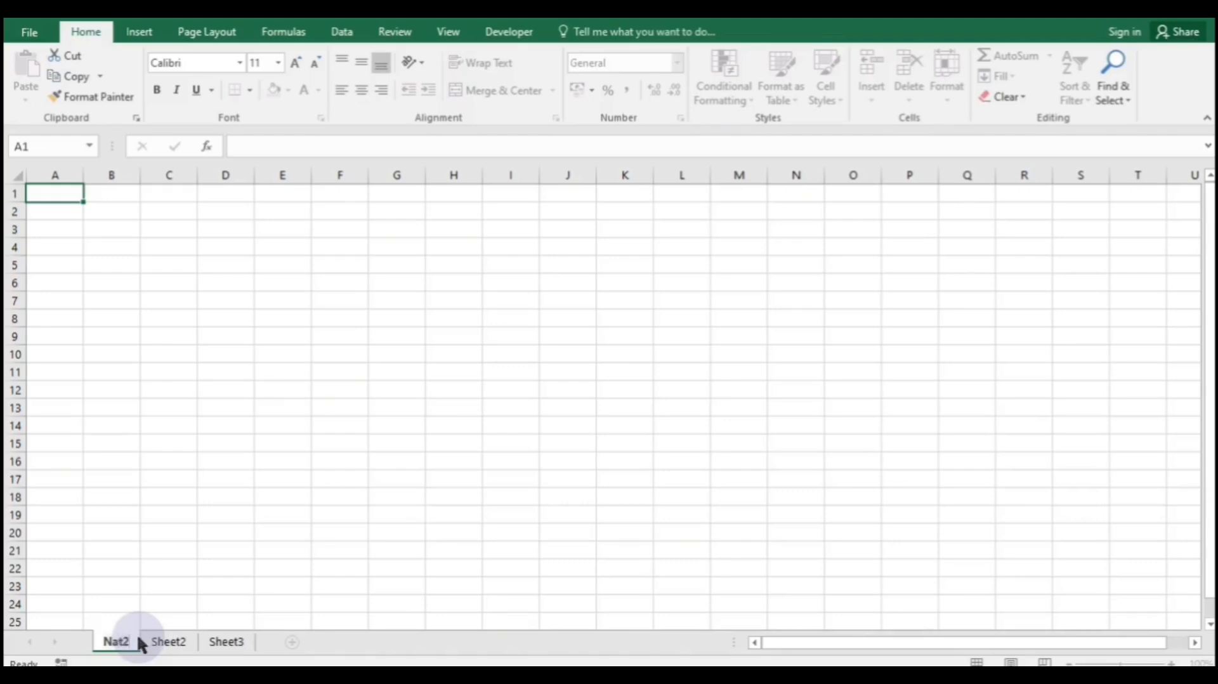
key("Return")
left_click(196, 544)
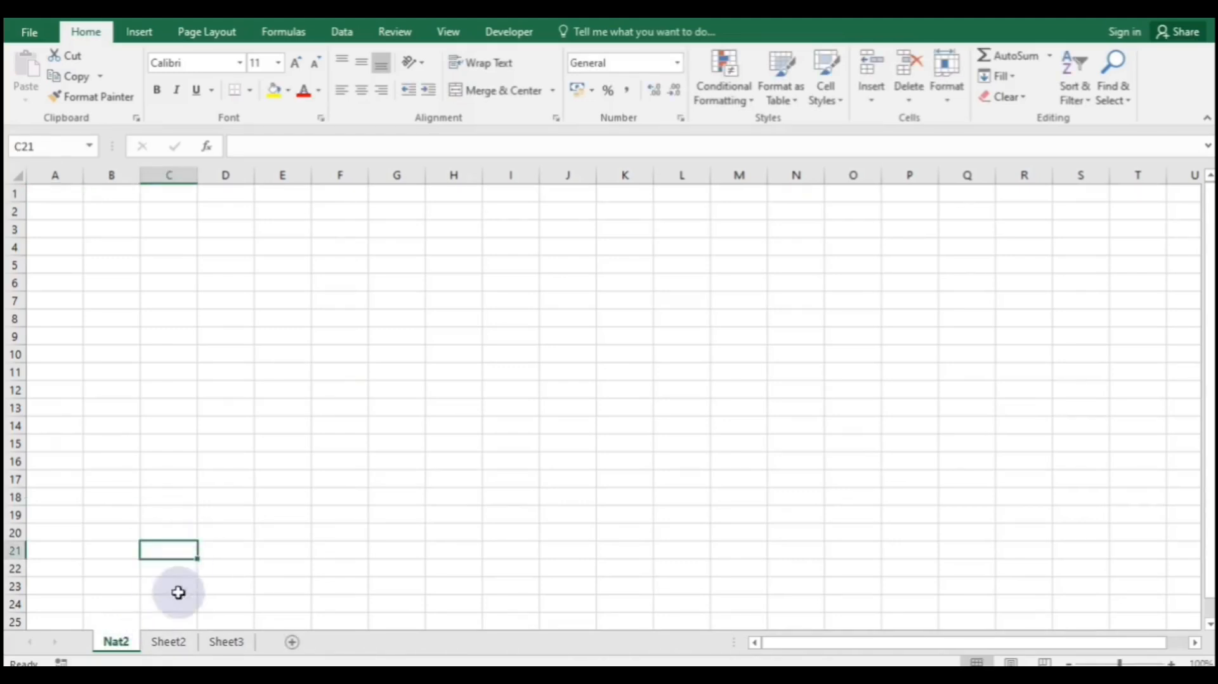
- Rename the Sheet2 tab to Nat3
left_click(170, 641)
double_click(175, 643)
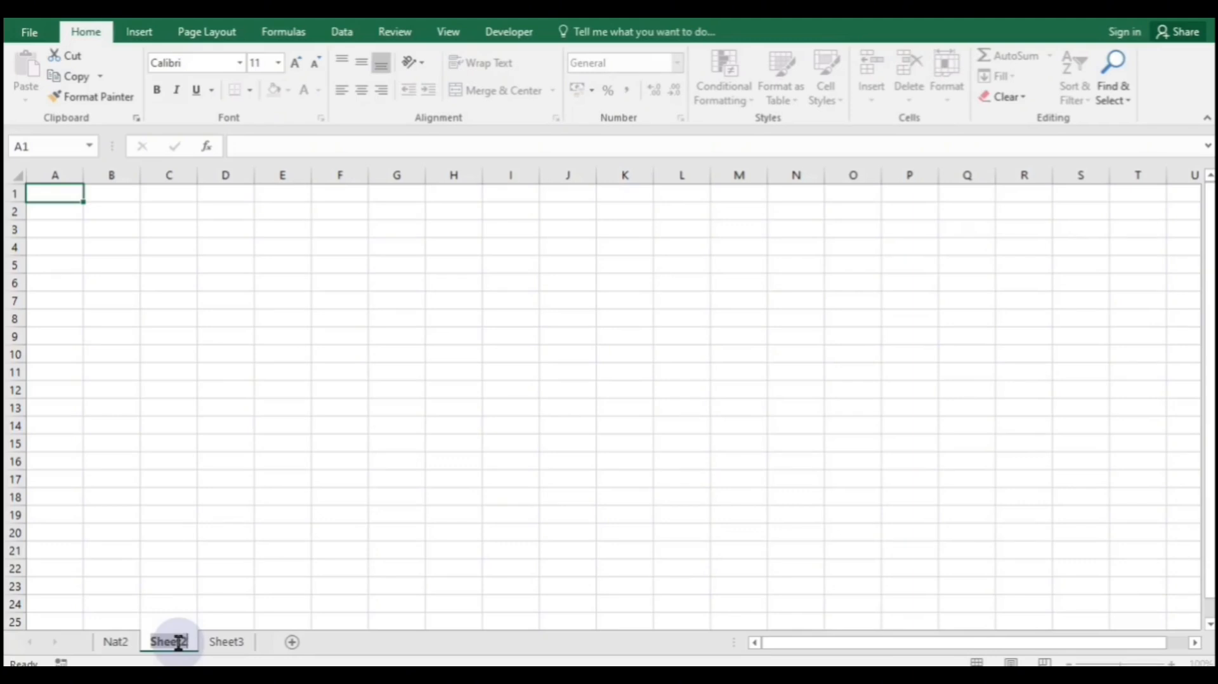
type("Nat")
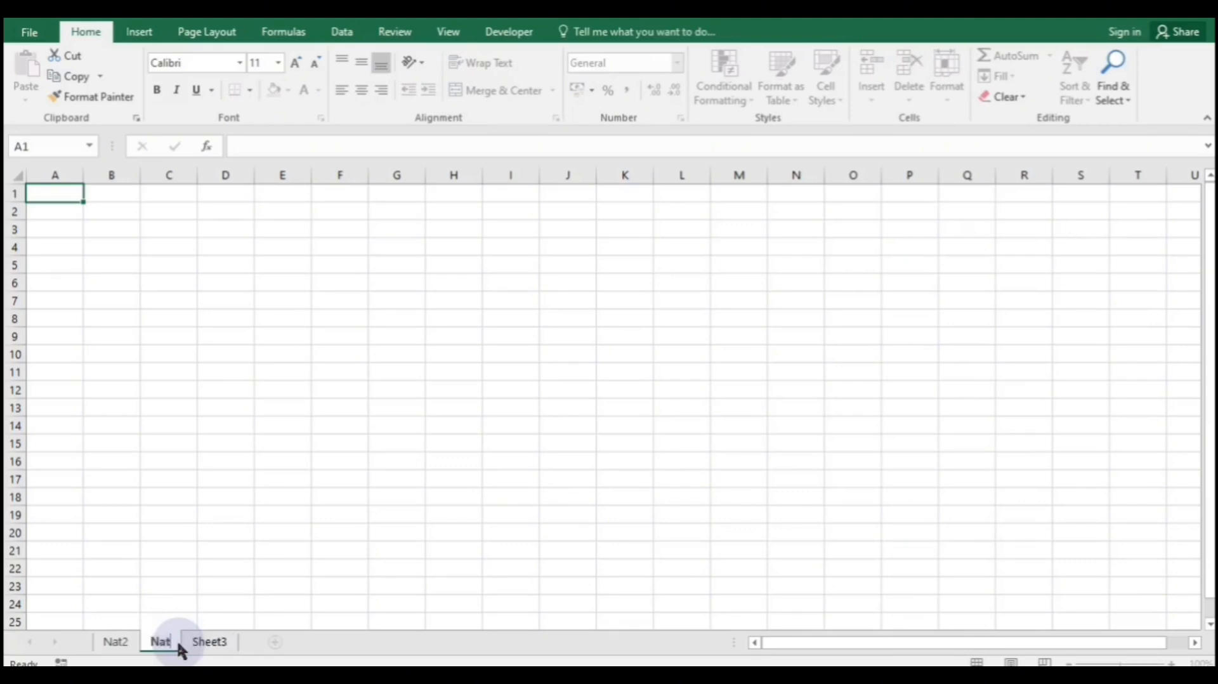
type("3")
left_click(233, 553)
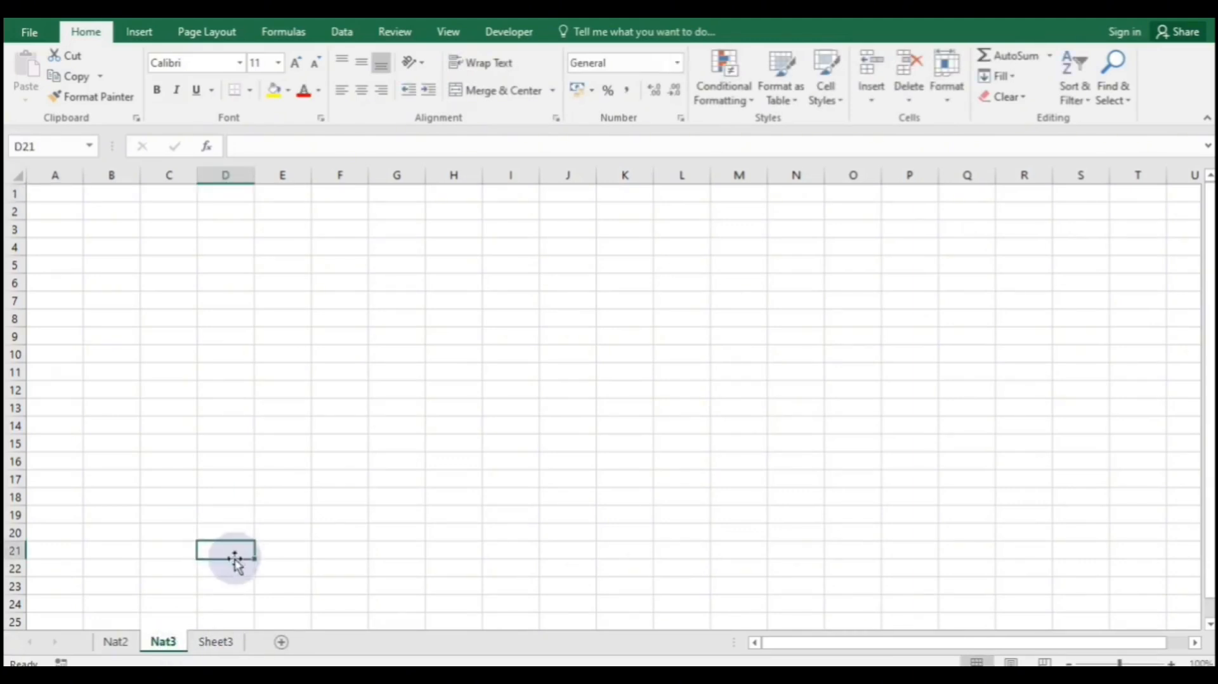
- Delete Sheet3, add a new Sheet4 and start renaming it Nat2
right_click(225, 642)
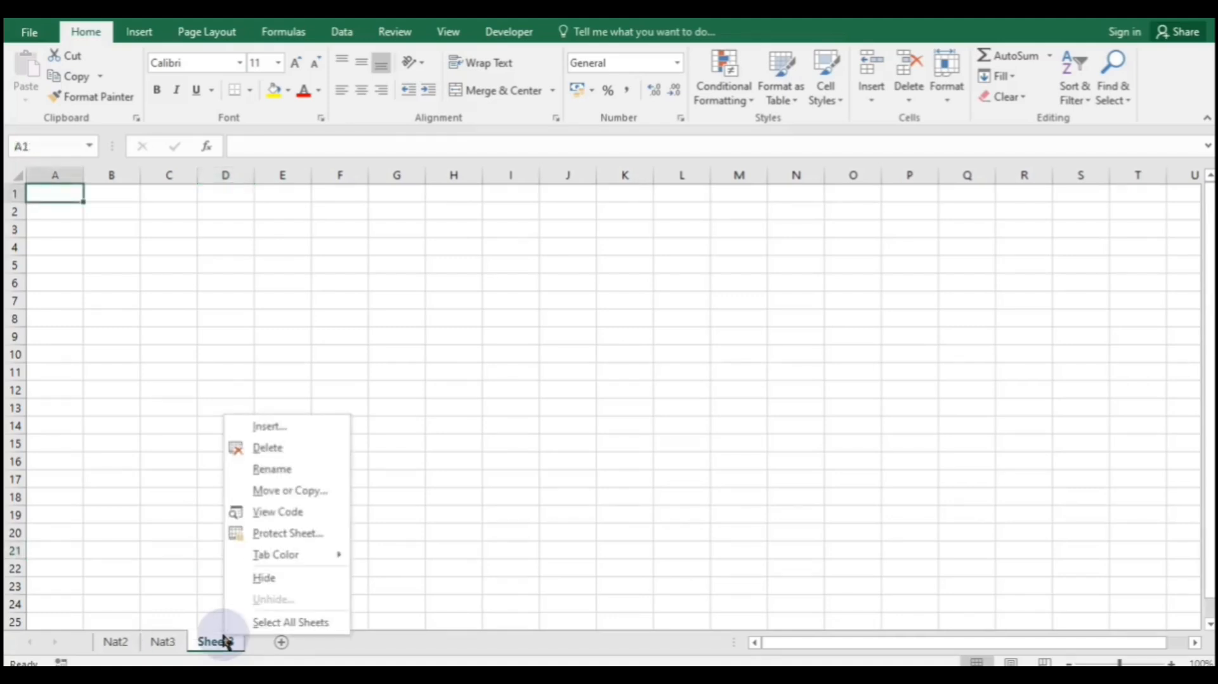
left_click(273, 449)
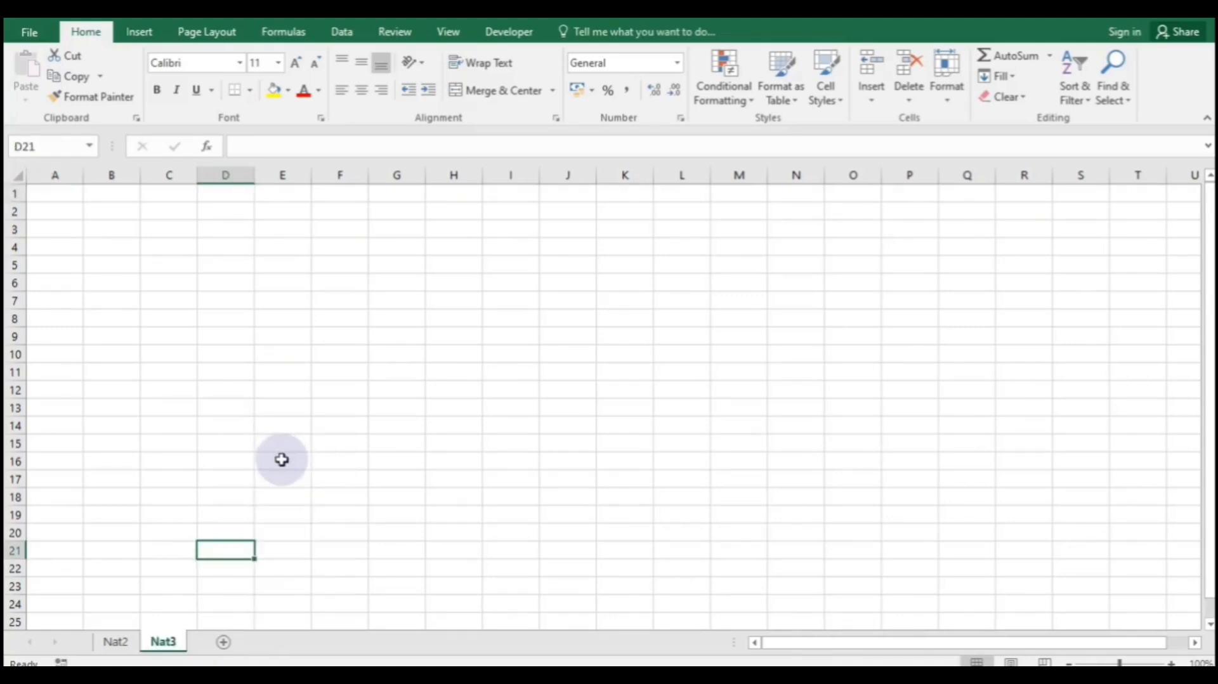
left_click(225, 644)
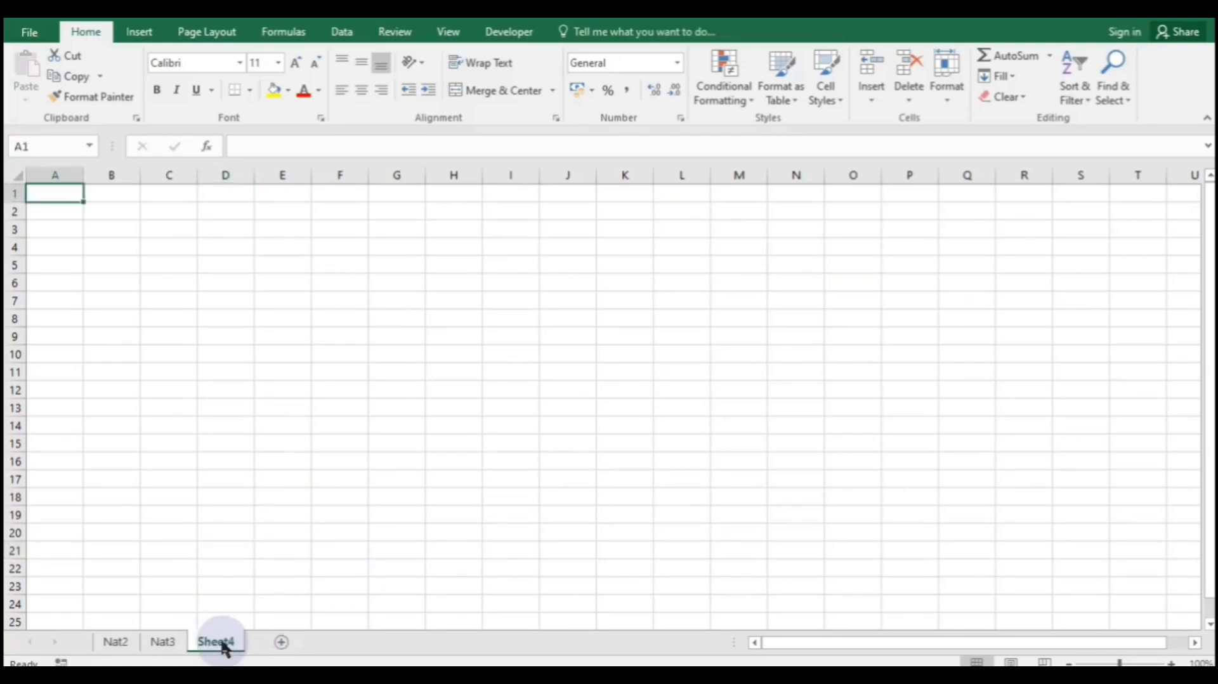
right_click(222, 642)
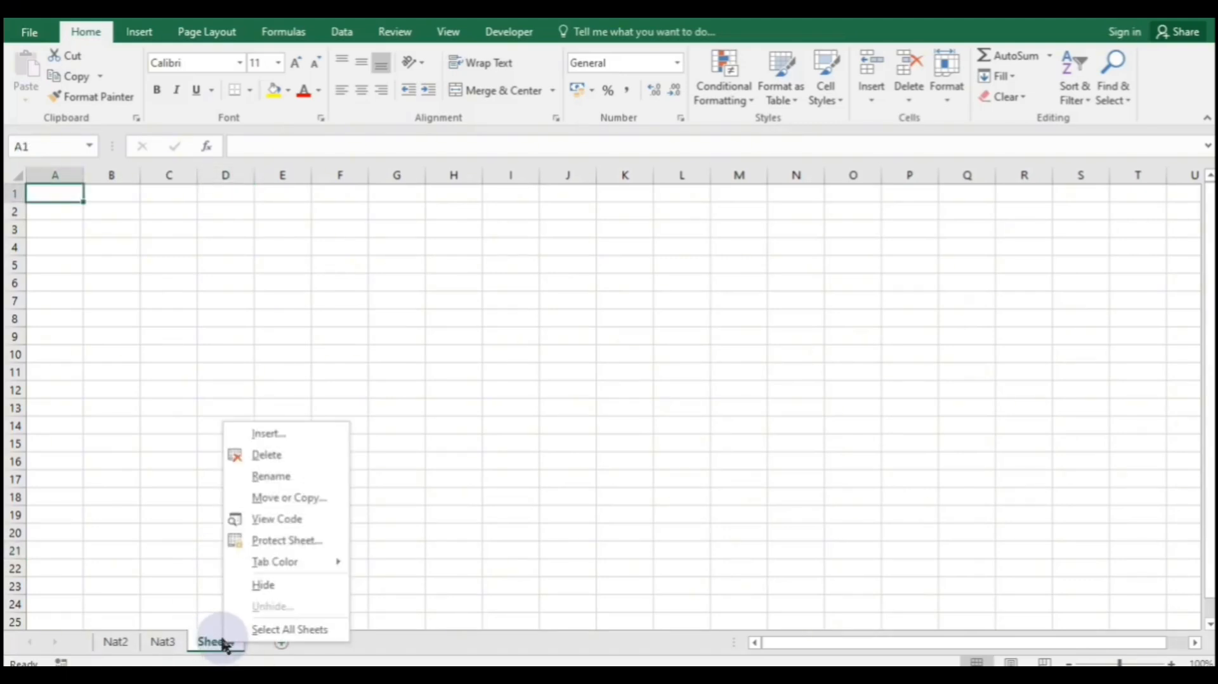
left_click(282, 474)
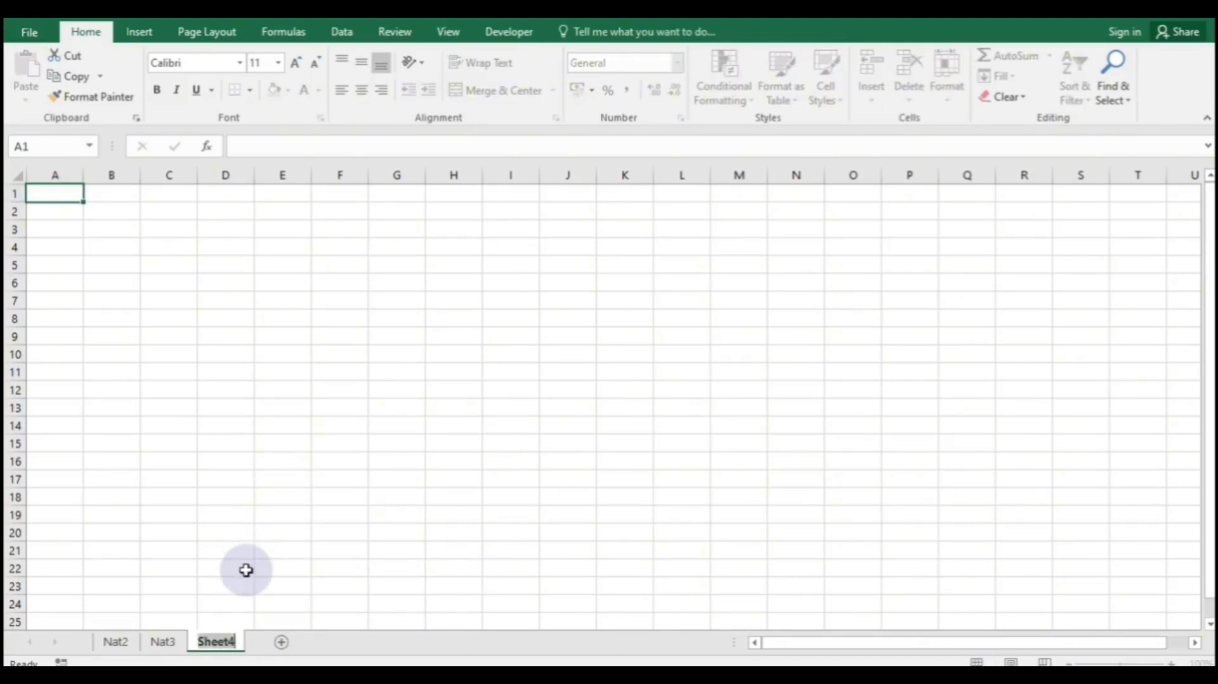
type("Nat")
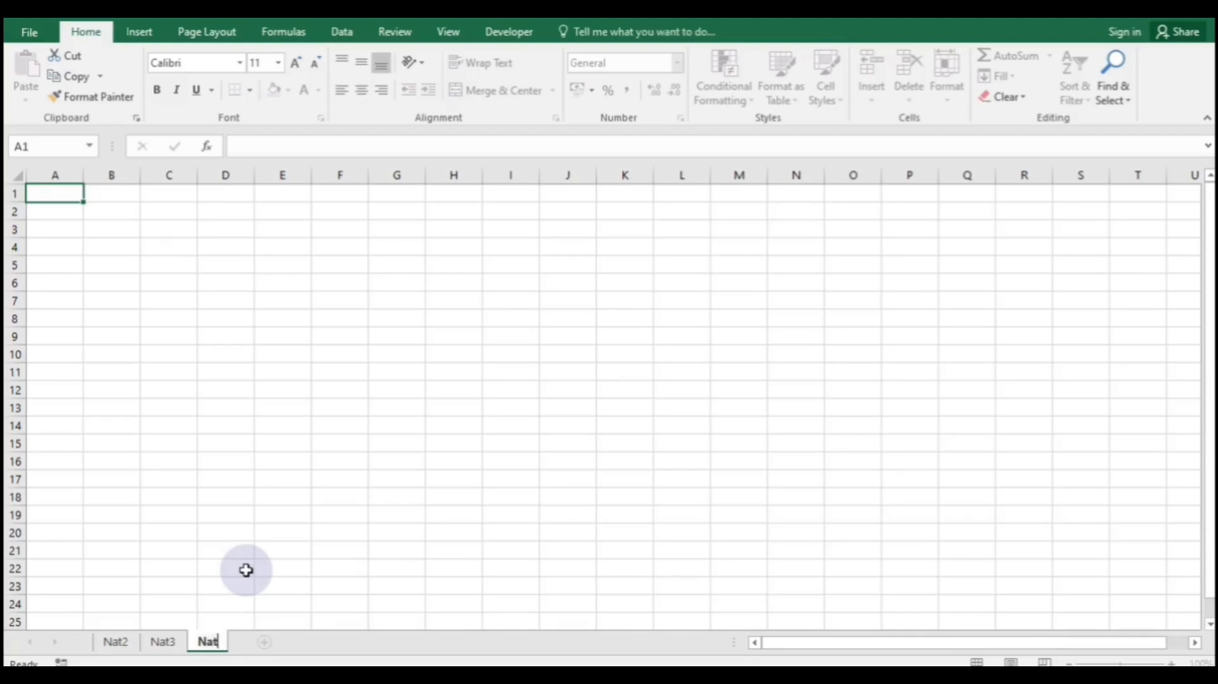
type("2")
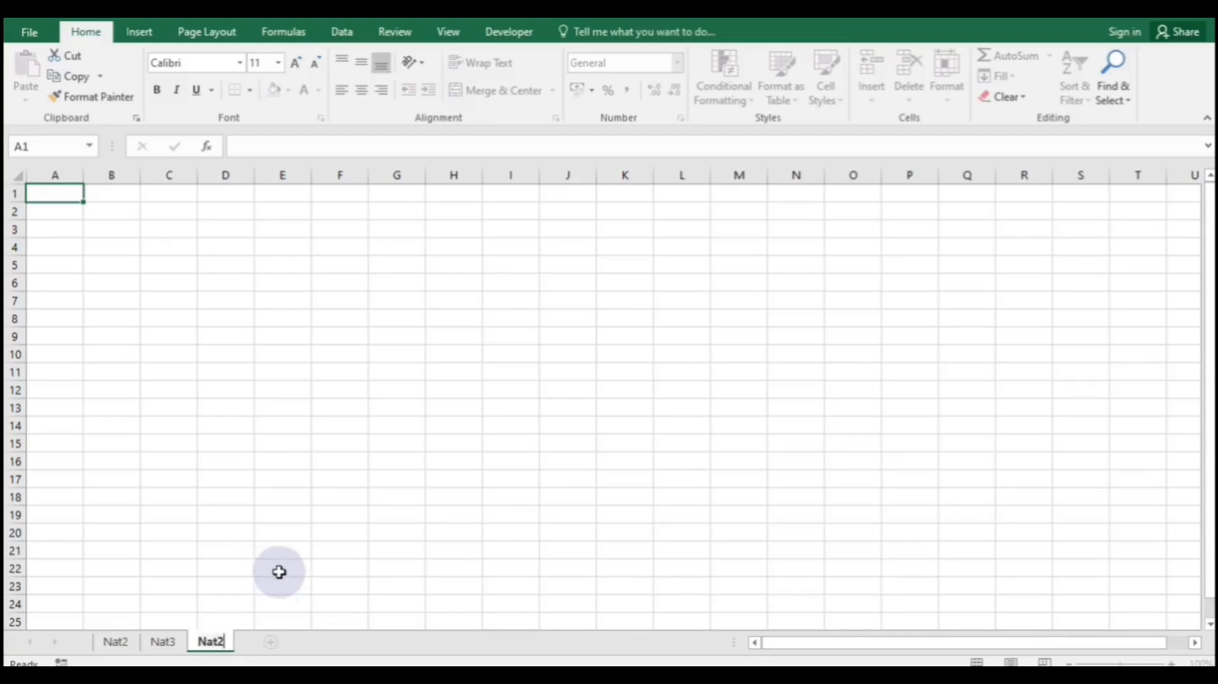
- Dismiss the duplicate-name warning for Nat2 and name the third sheet Nat4 instead
left_click(317, 587)
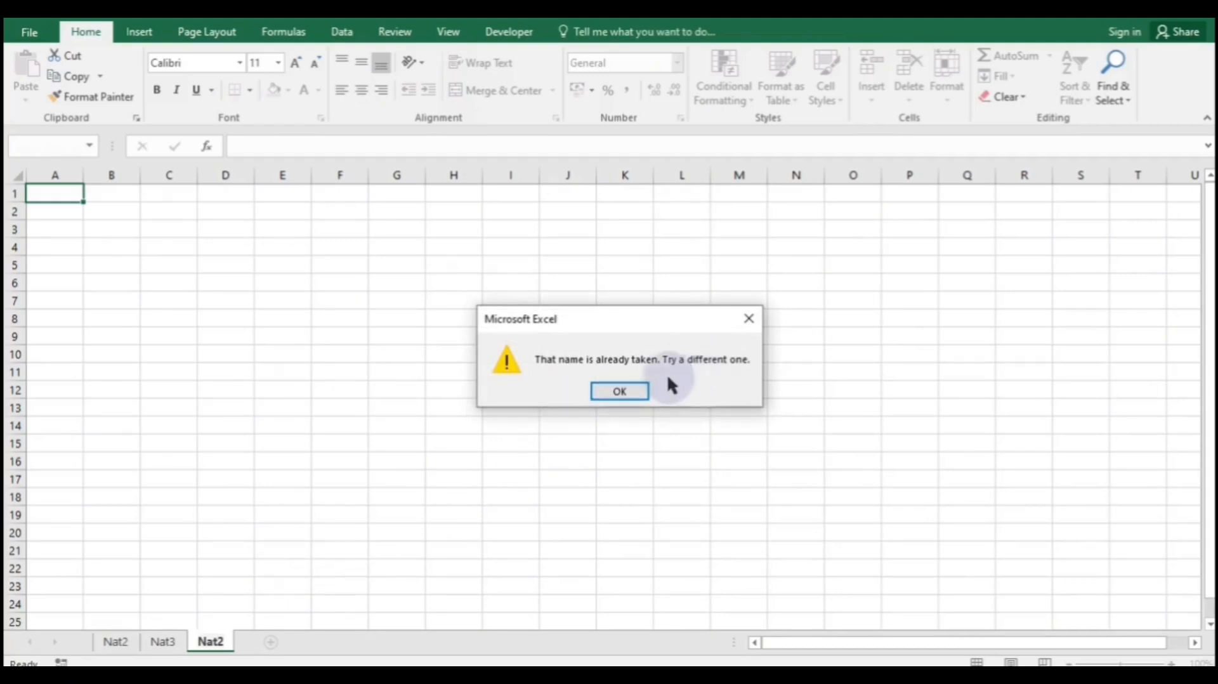
left_click(753, 319)
double_click(222, 642)
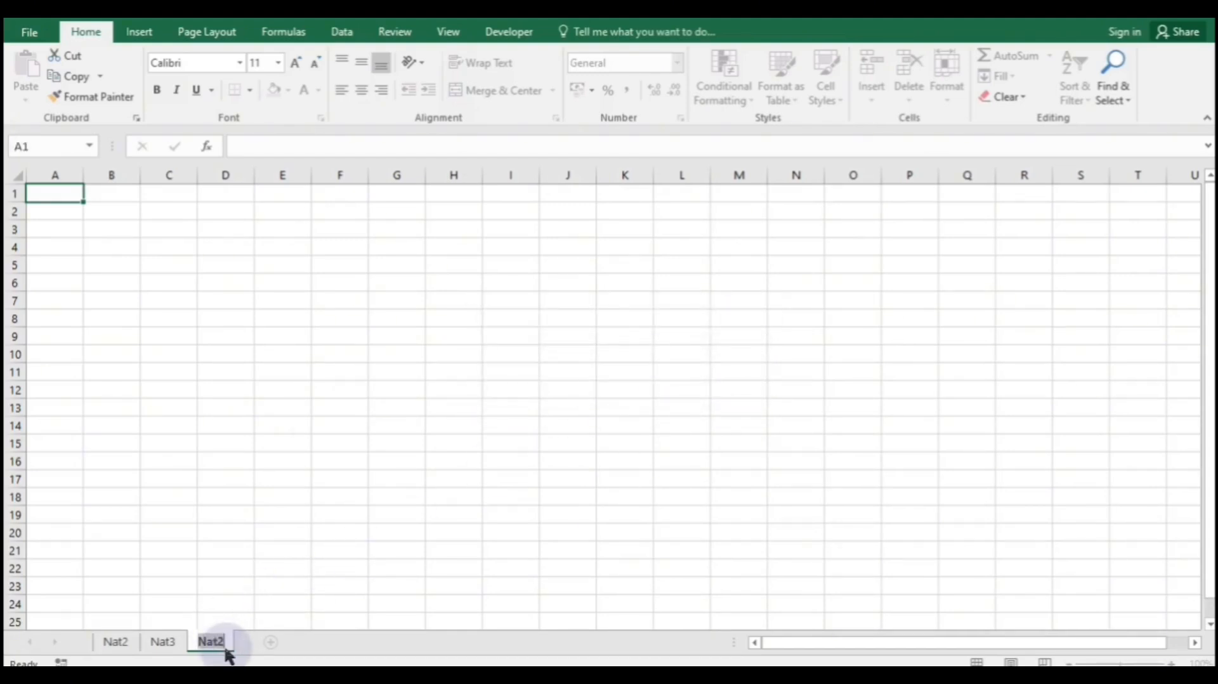
type("Nat4")
left_click(293, 496)
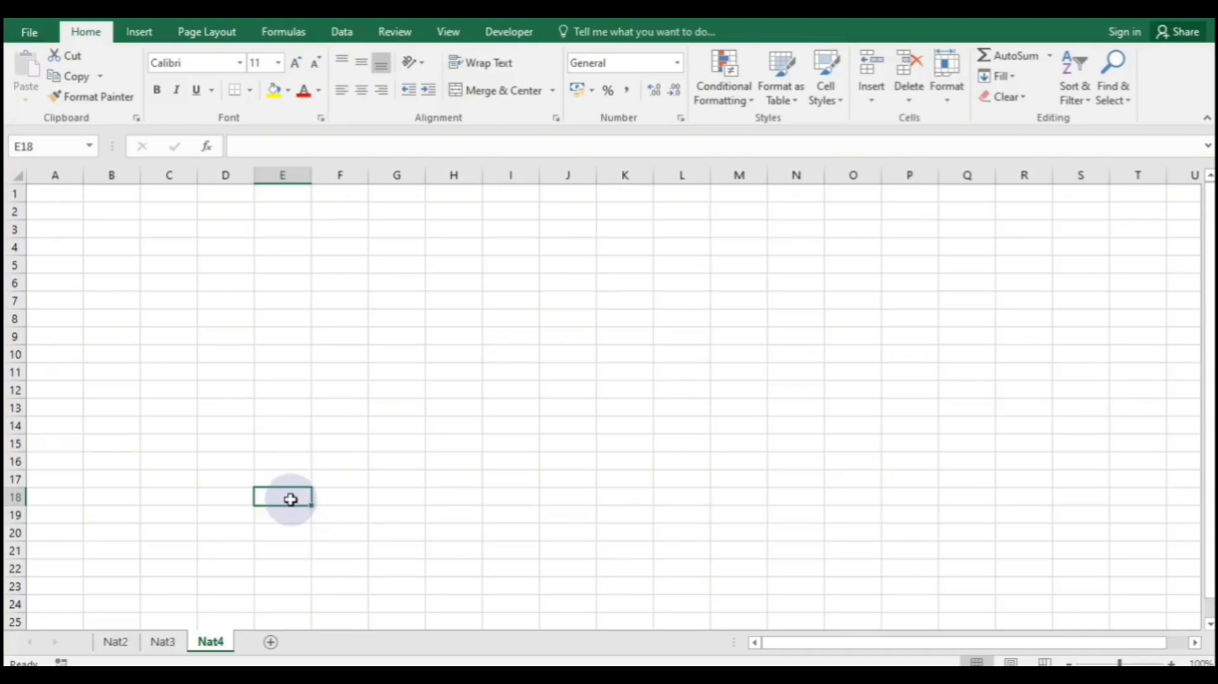
- Drag Nat3 after Nat4, then Nat2 between them, so tabs read Nat4, Nat2, Nat3
left_click(172, 614)
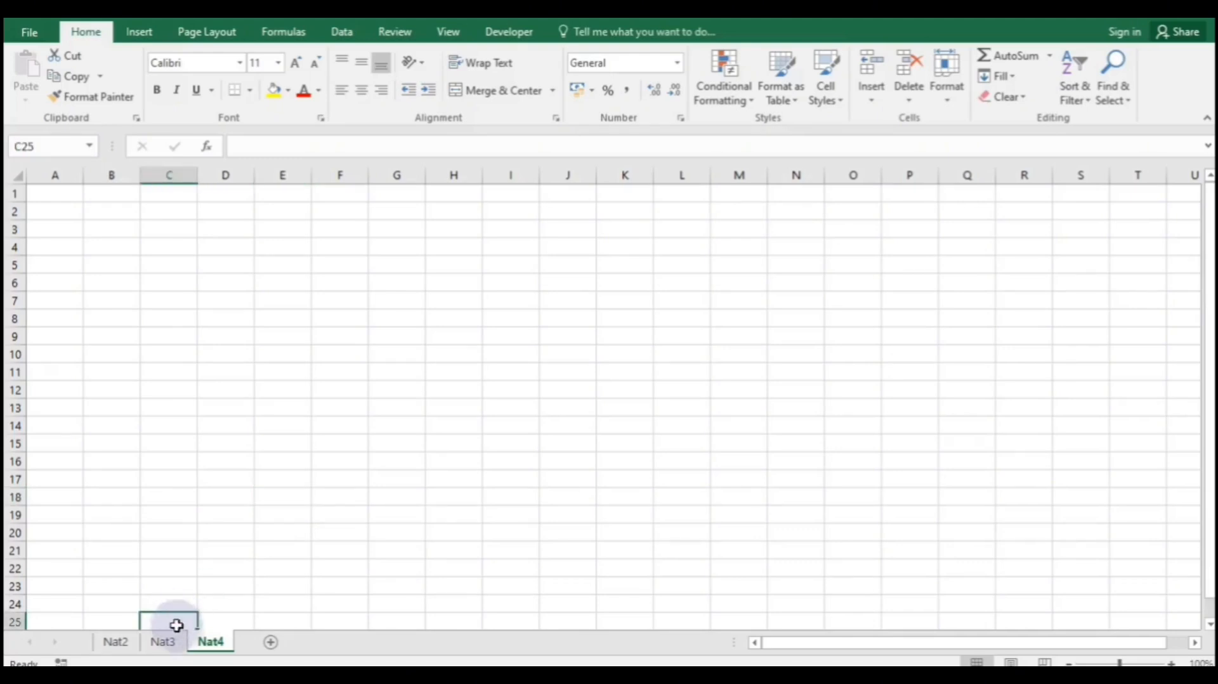
left_click(172, 644)
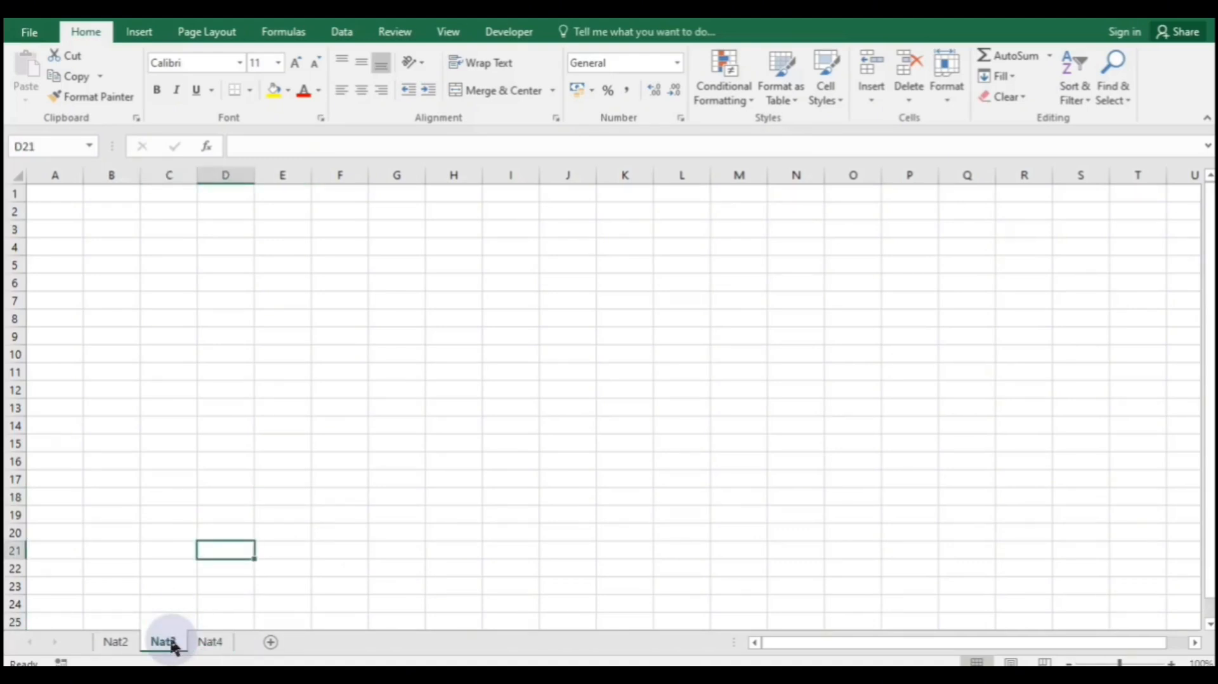
left_click_drag(172, 644, 264, 649)
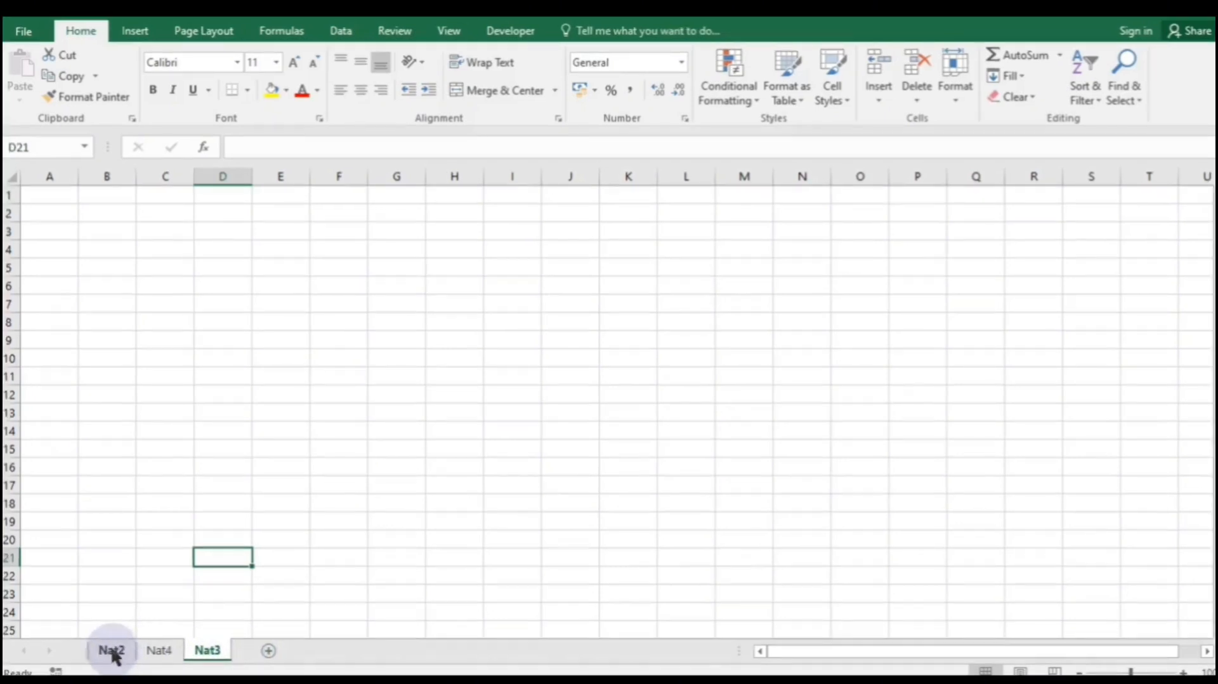
left_click(118, 642)
left_click_drag(173, 647, 204, 650)
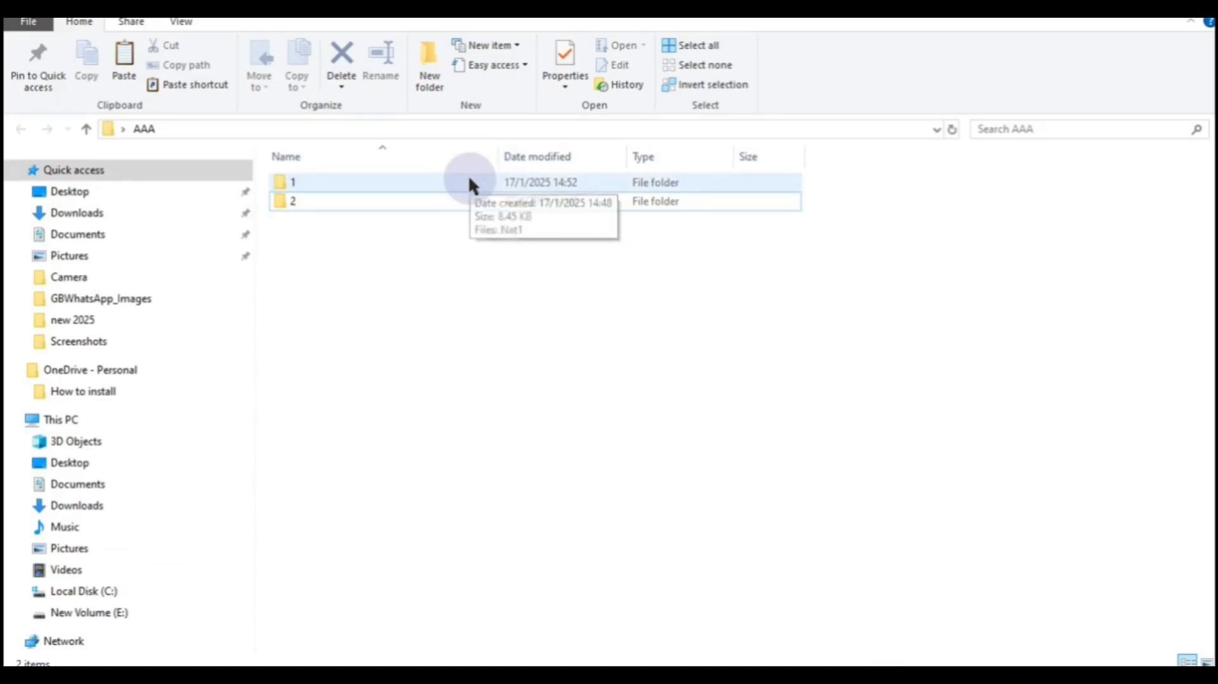
- Cut the Nat1 workbook from folder 1
double_click(469, 180)
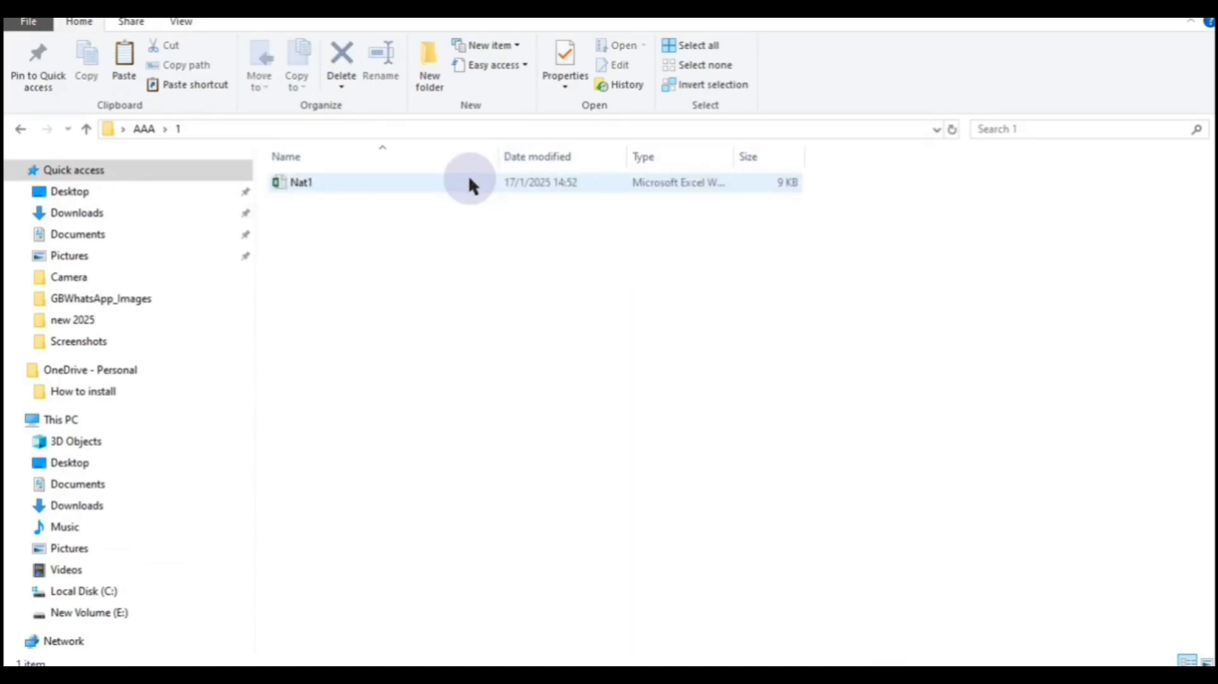
right_click(470, 181)
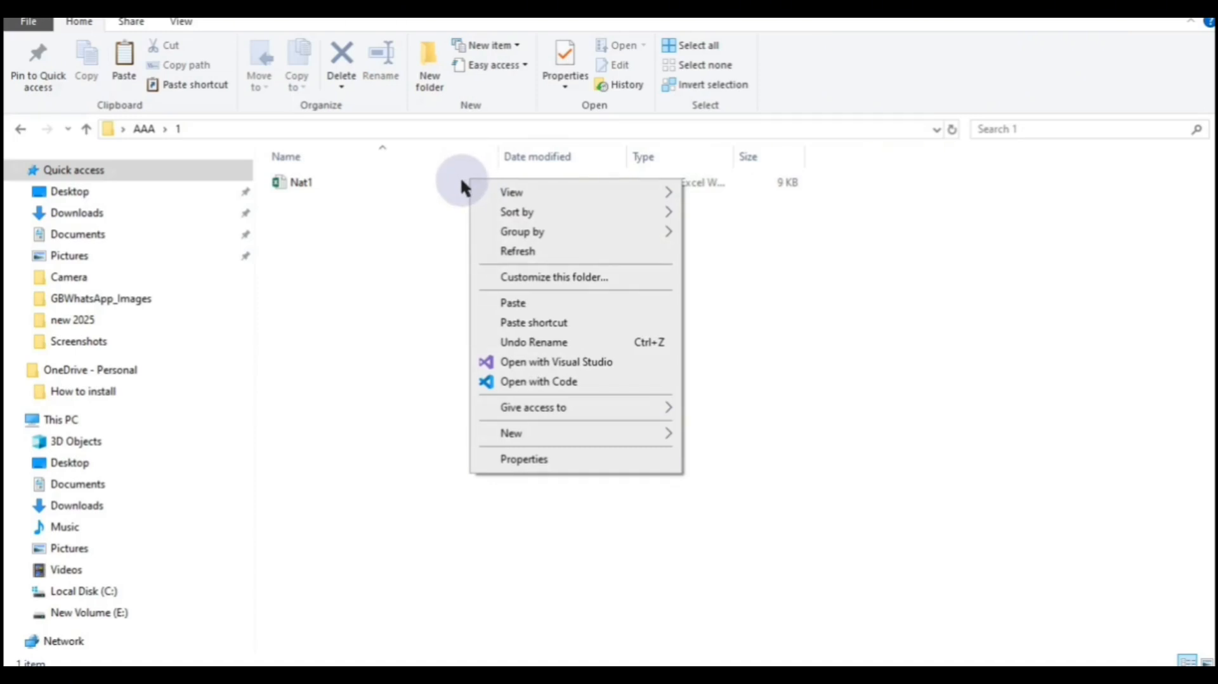
left_click(457, 181)
right_click(457, 181)
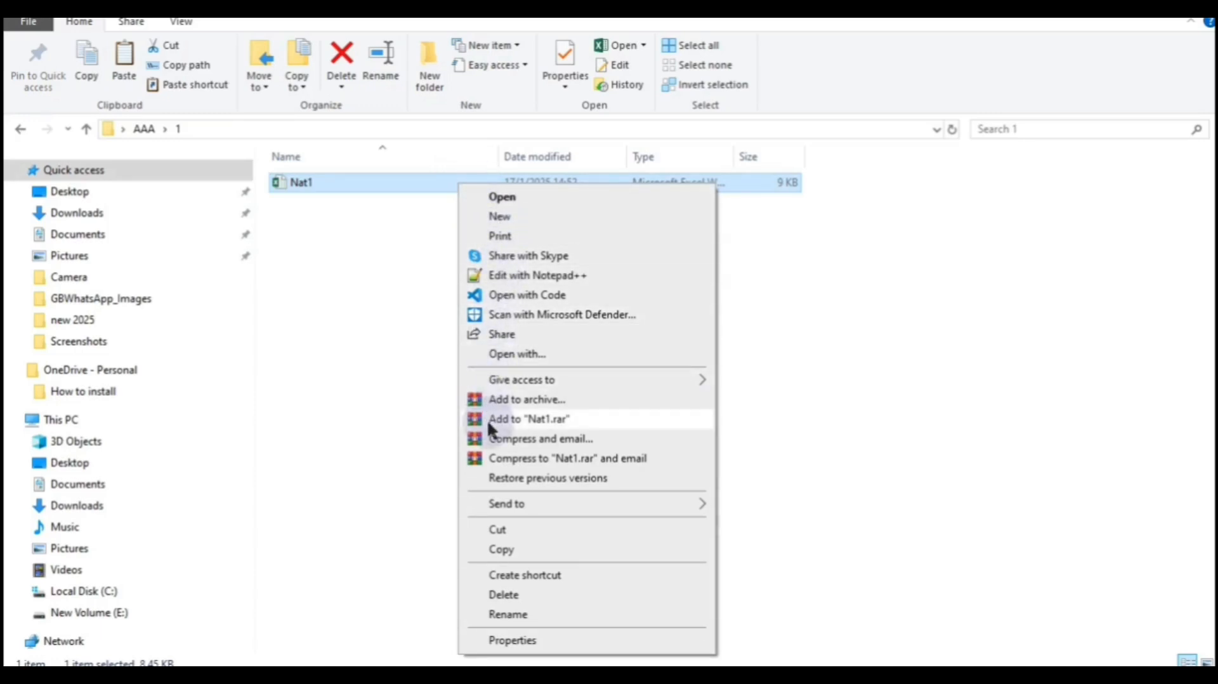
left_click(494, 537)
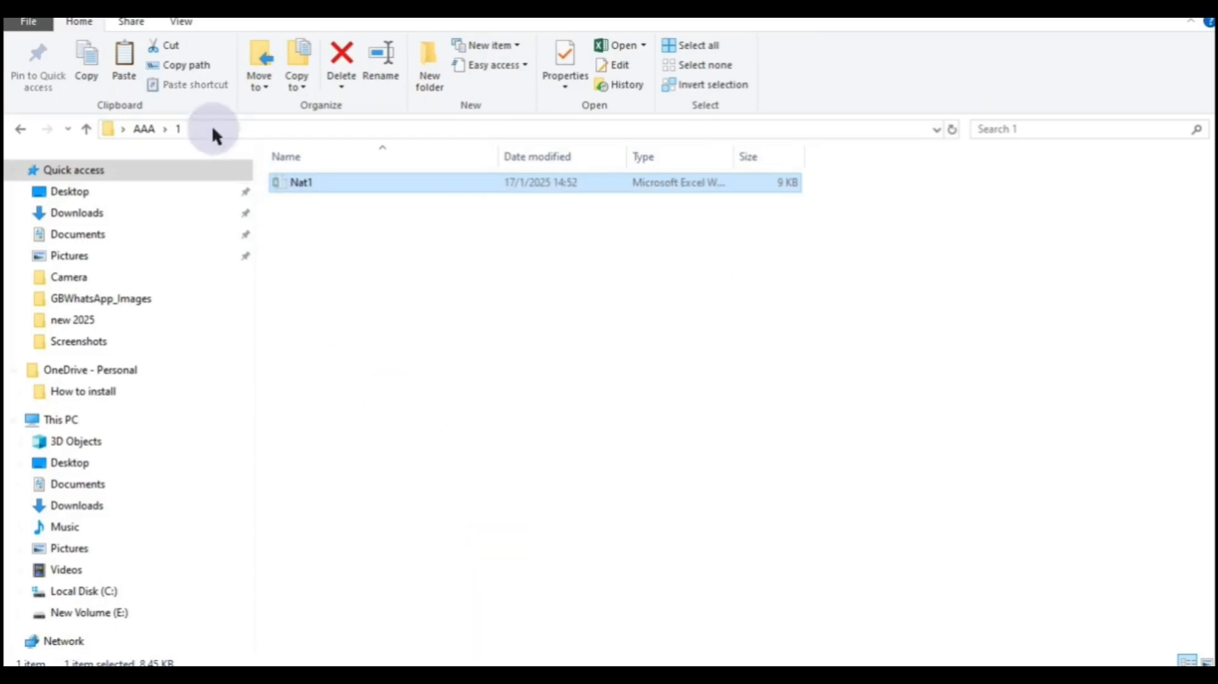
- Paste Nat1 into folder 2 under AAA, which raises the File In Use warning
left_click(144, 130)
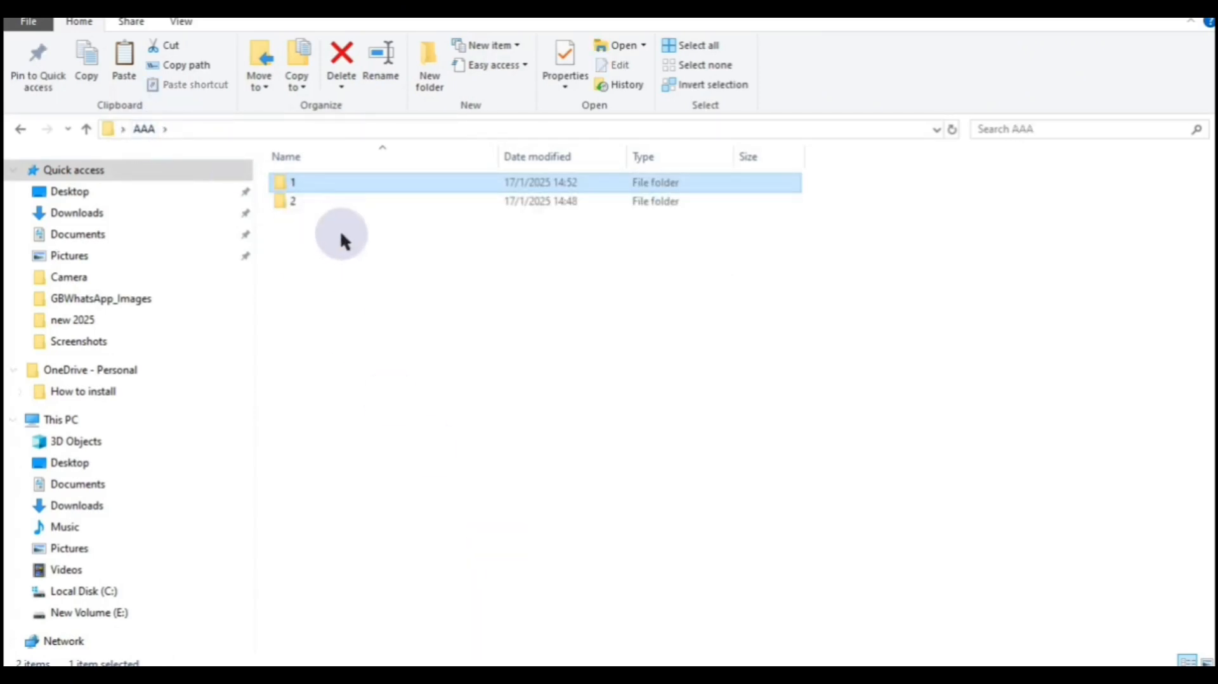
left_click(343, 201)
double_click(343, 201)
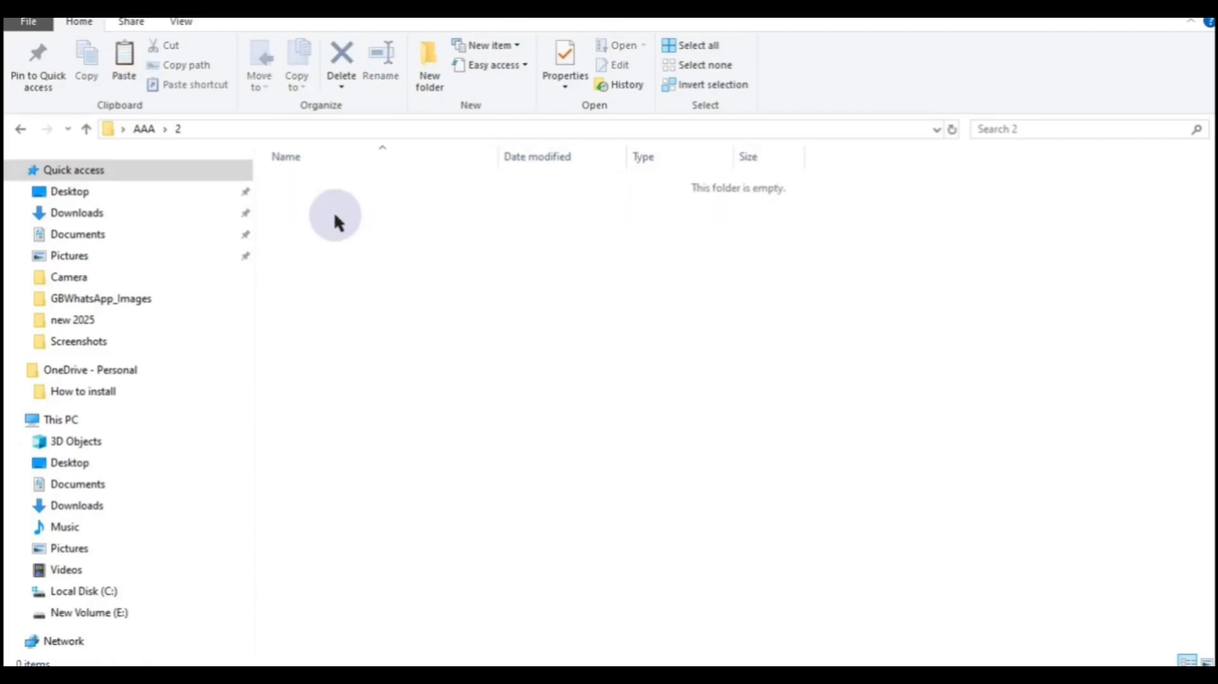
right_click(333, 215)
left_click(373, 341)
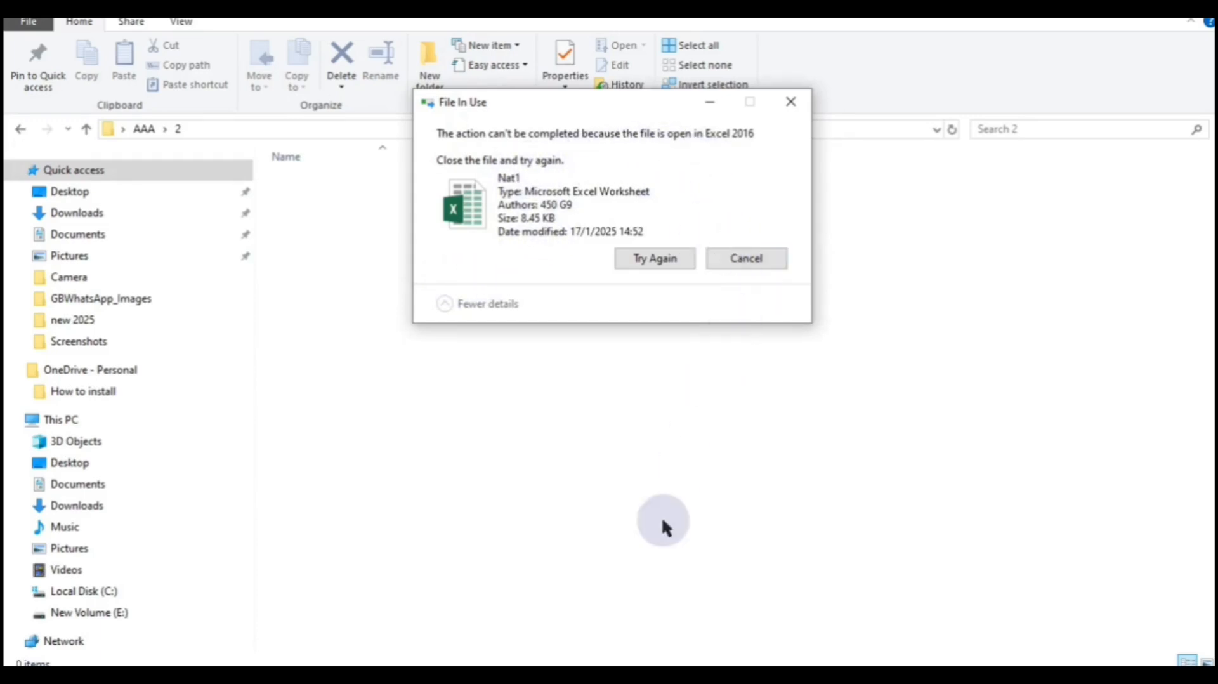
- Save and close Nat1.xlsx in Excel, then retry the move into folder 2
mouse_move(701, 663)
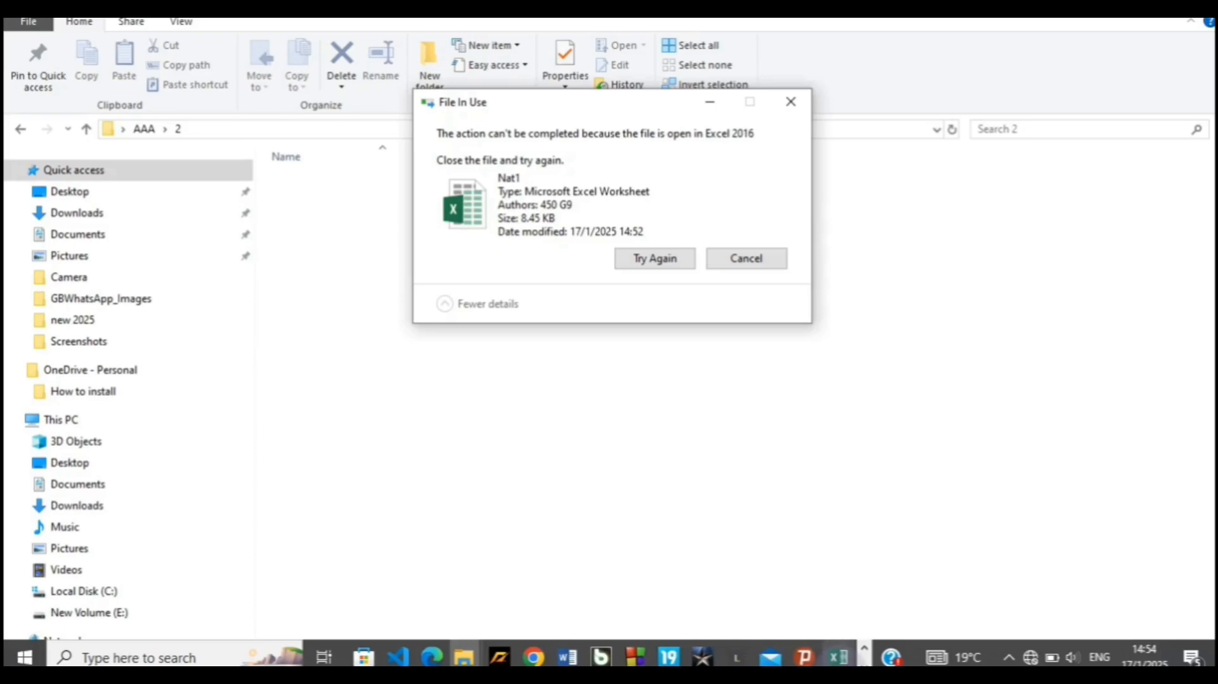
left_click(838, 656)
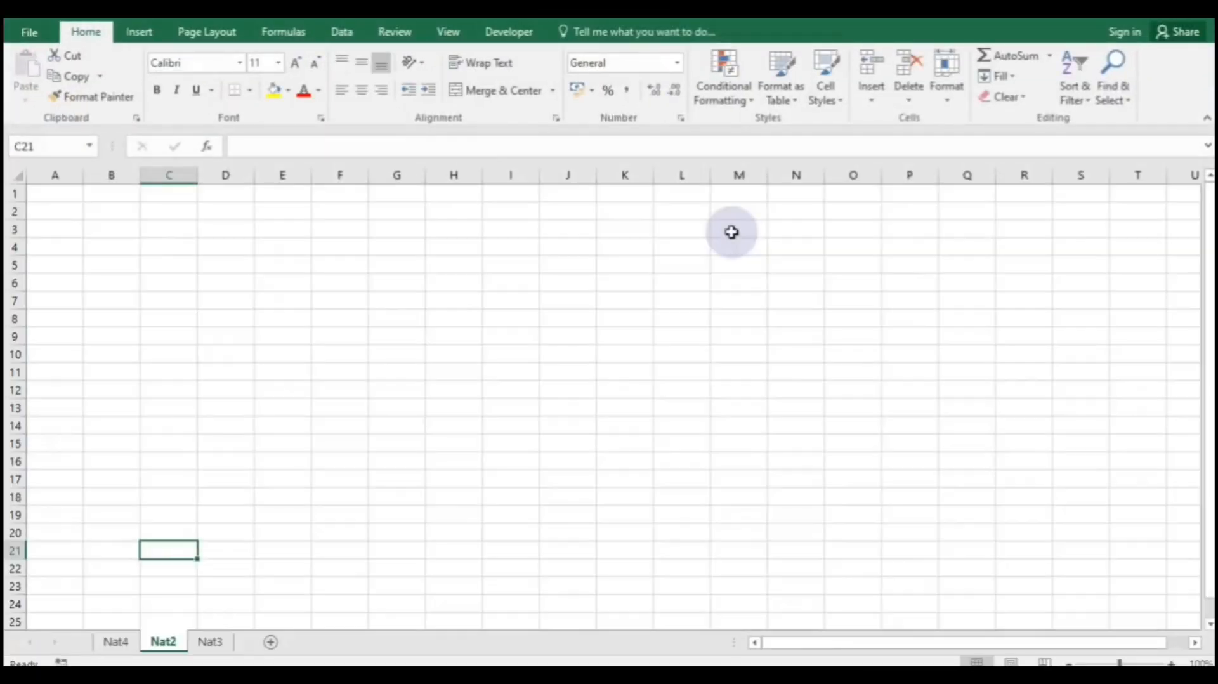
left_click(1198, 12)
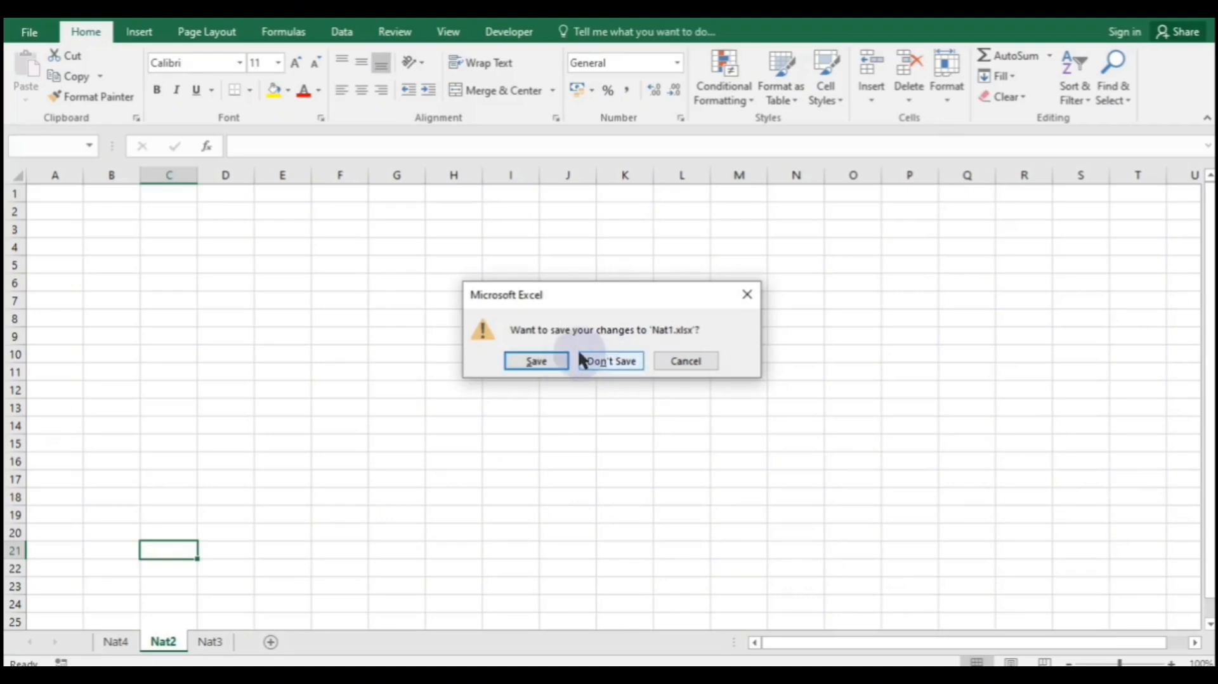
left_click(541, 362)
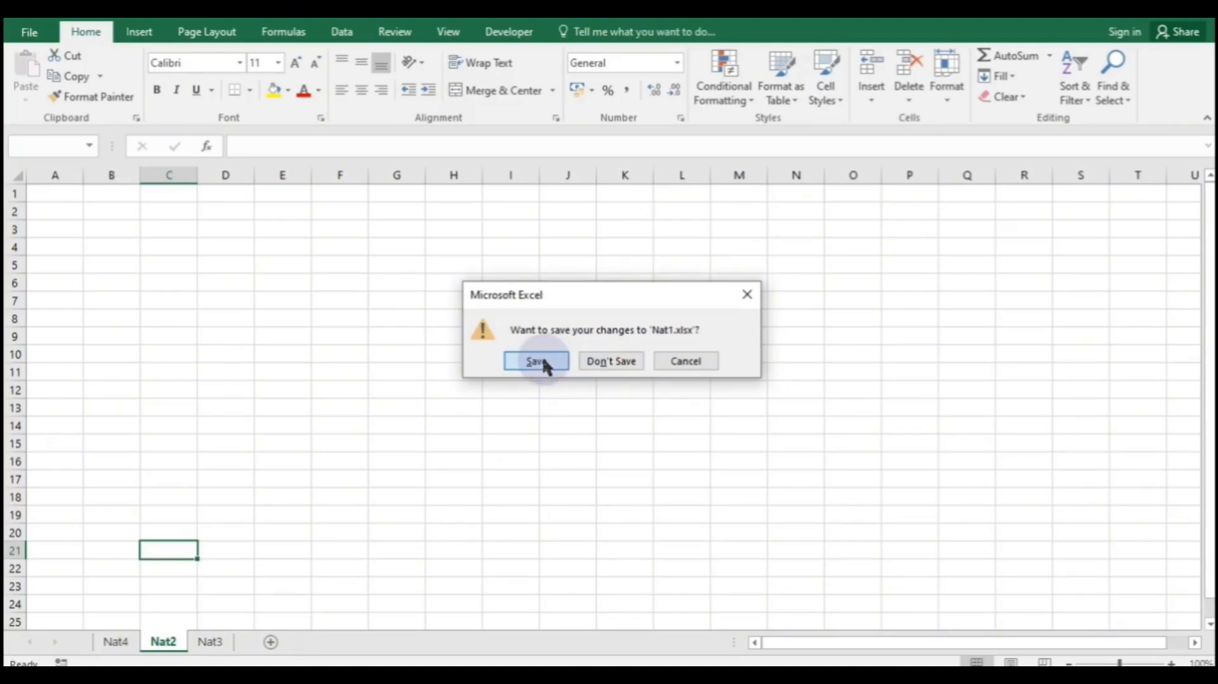
left_click(655, 258)
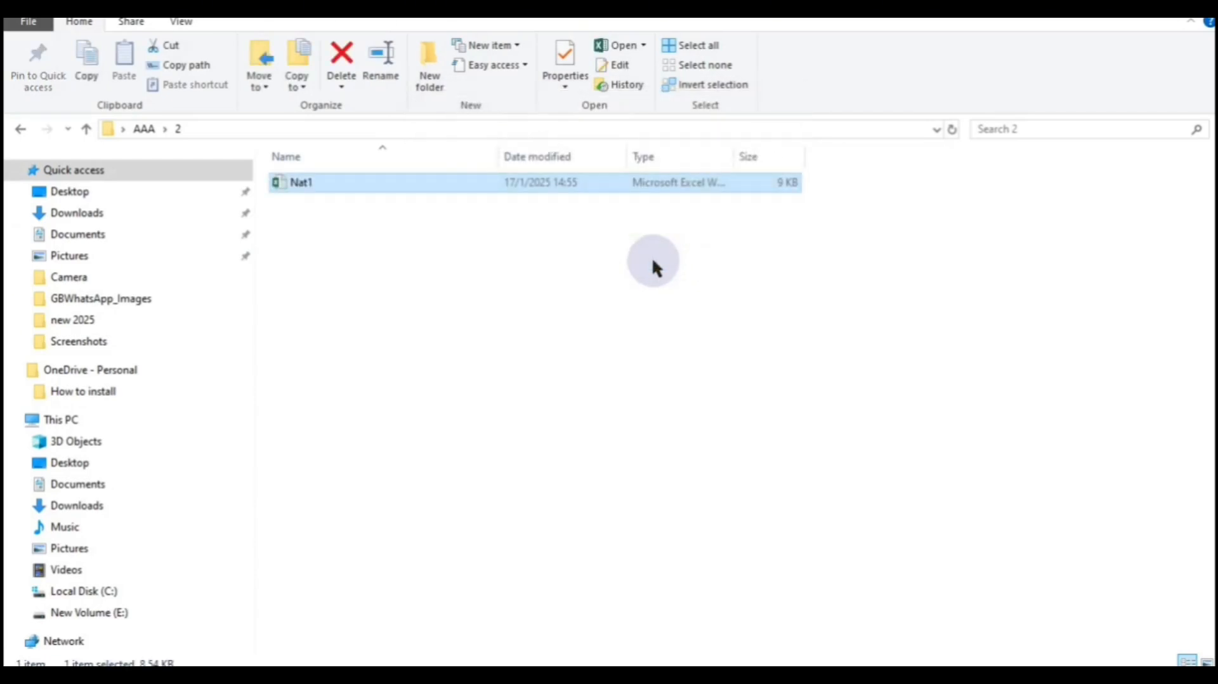
- Check that folder 1 is empty and folder 2 holds the Nat1 workbook
left_click(143, 130)
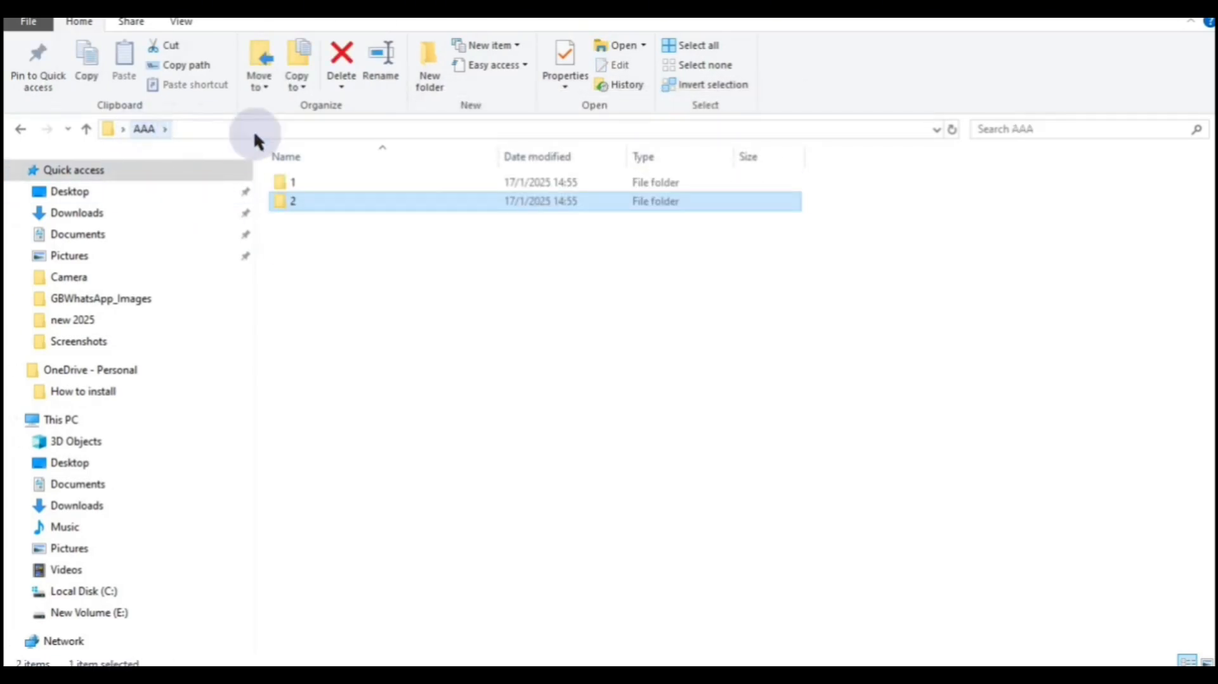
left_click(412, 182)
double_click(412, 184)
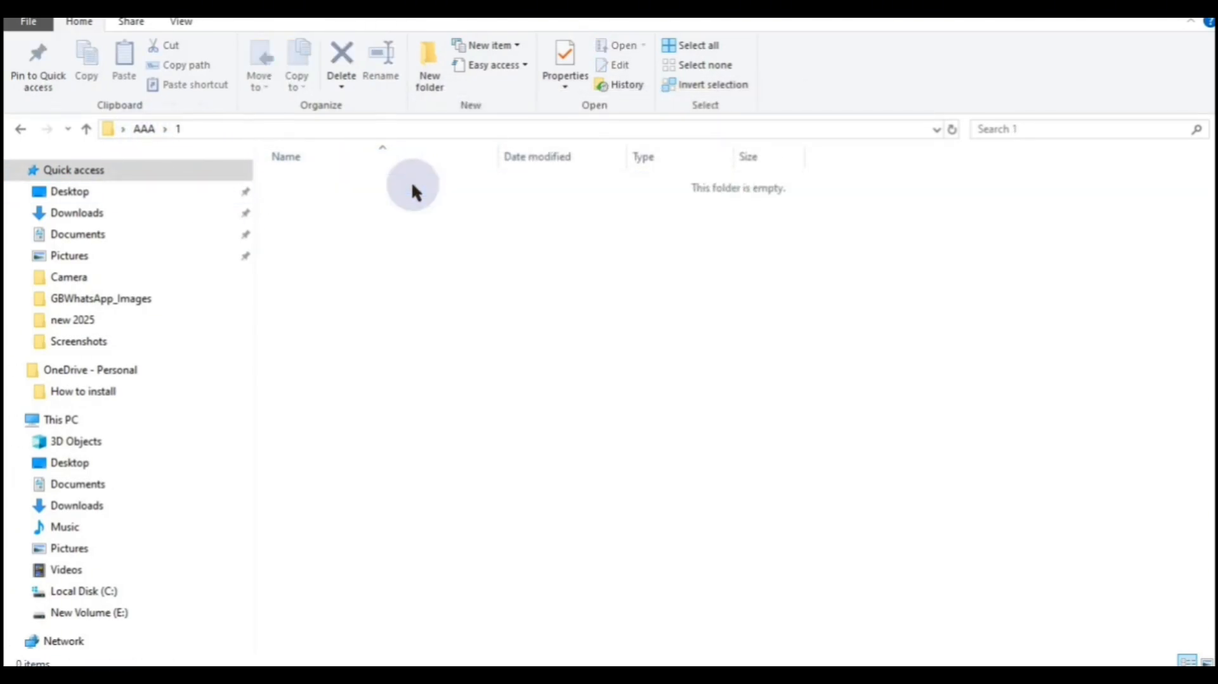
left_click(144, 128)
double_click(364, 201)
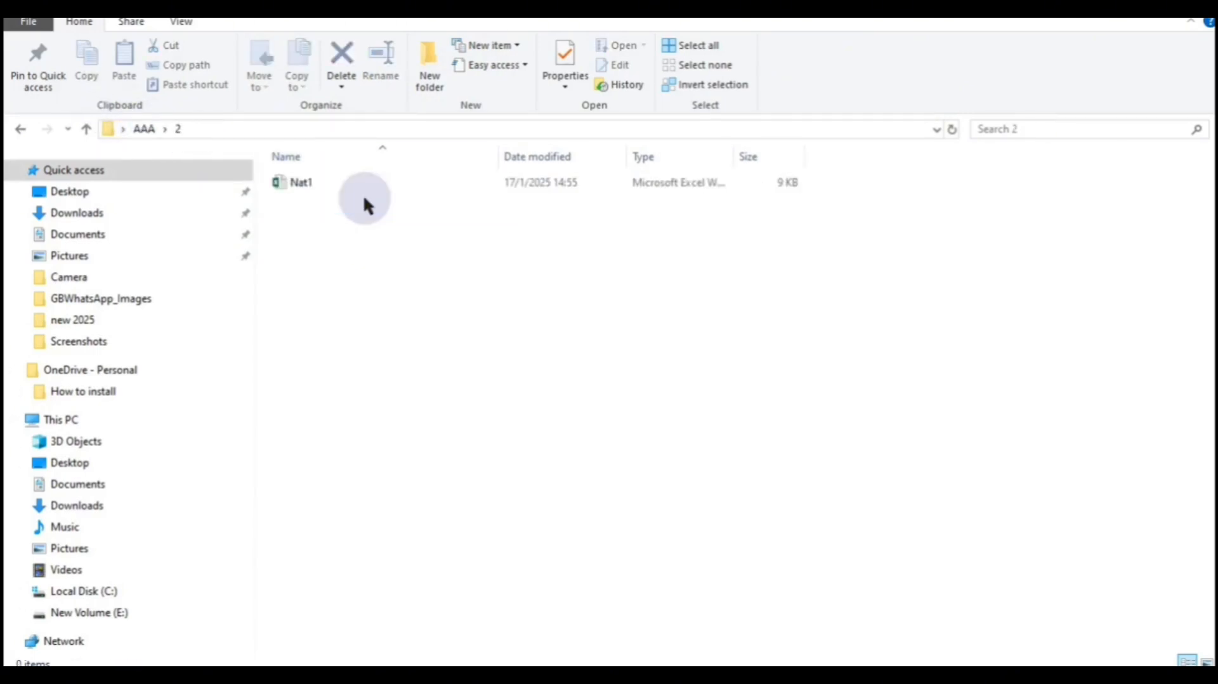
left_click(519, 188)
right_click(518, 181)
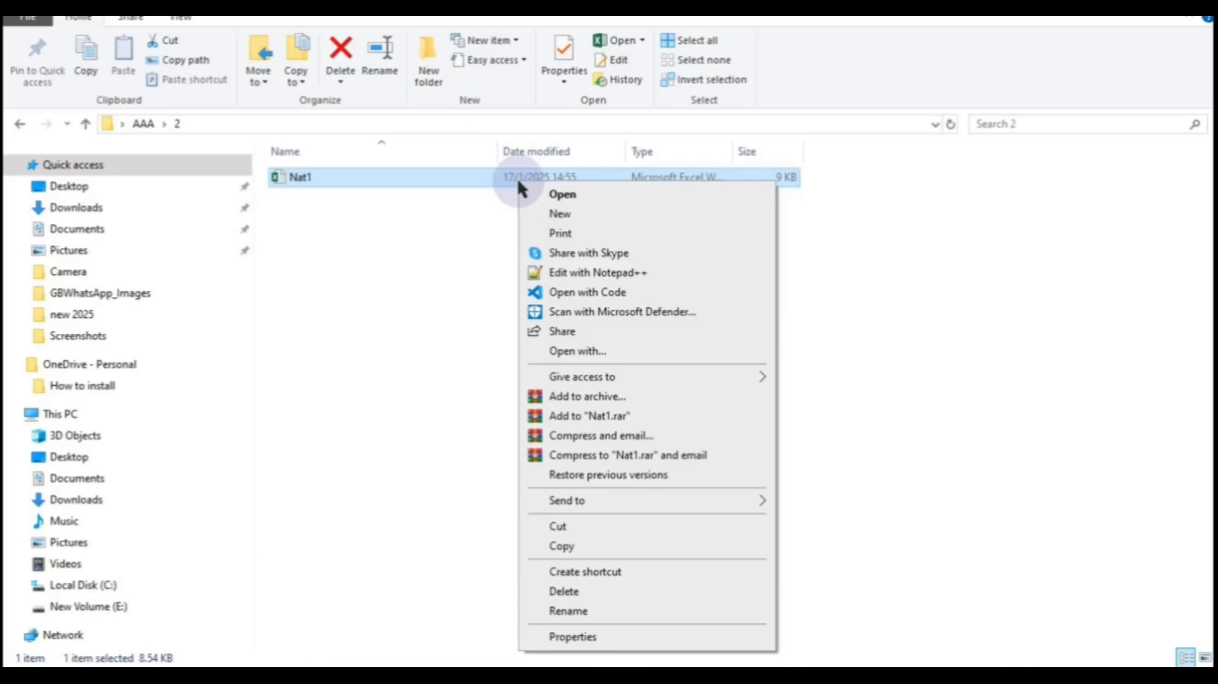
- Rename the workbook in folder 2 from Nat1 to Nat100
left_click(566, 611)
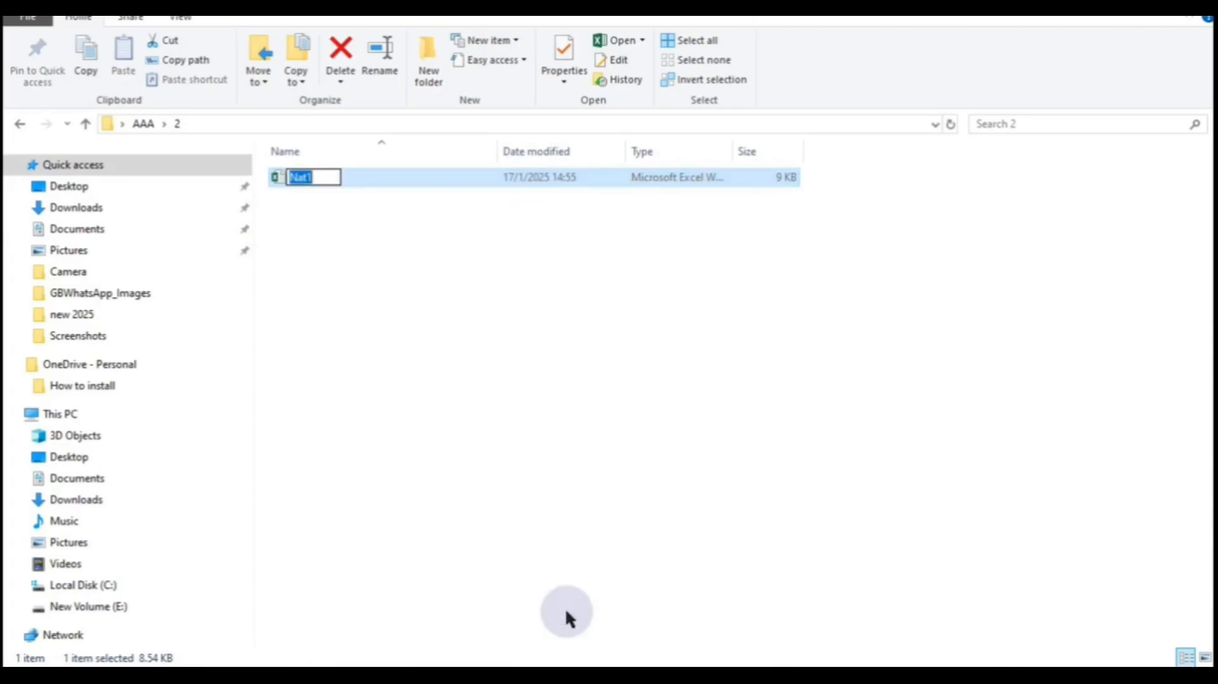
type("Nat")
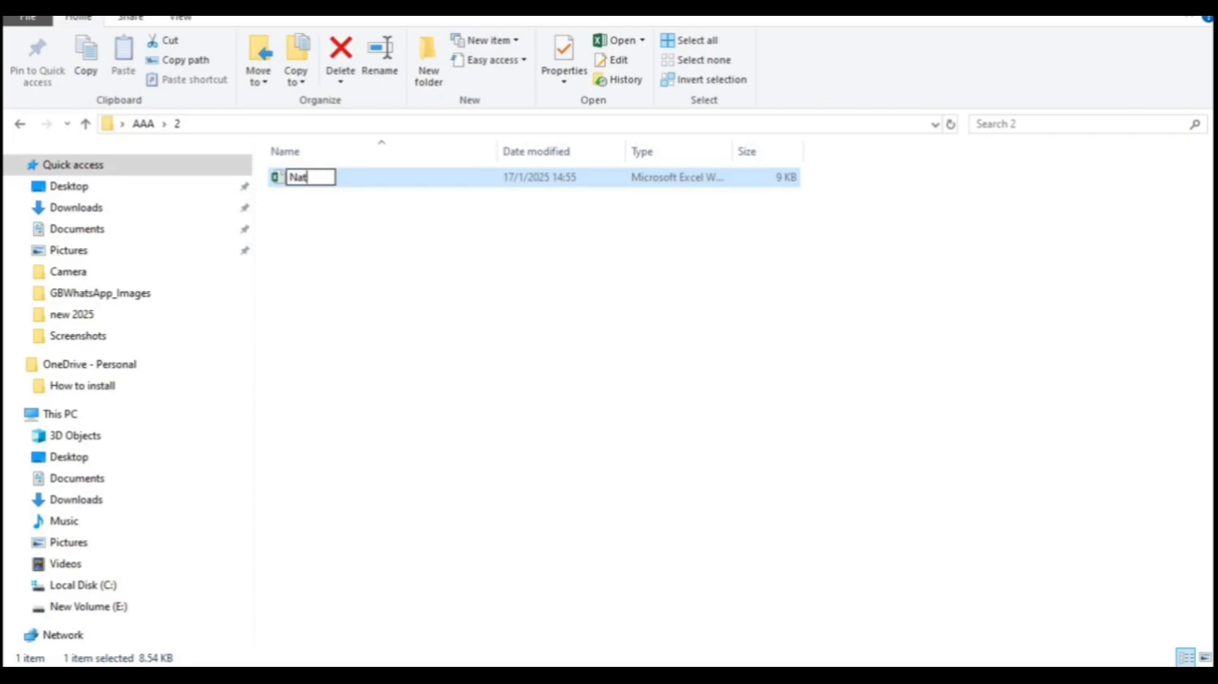
type("100")
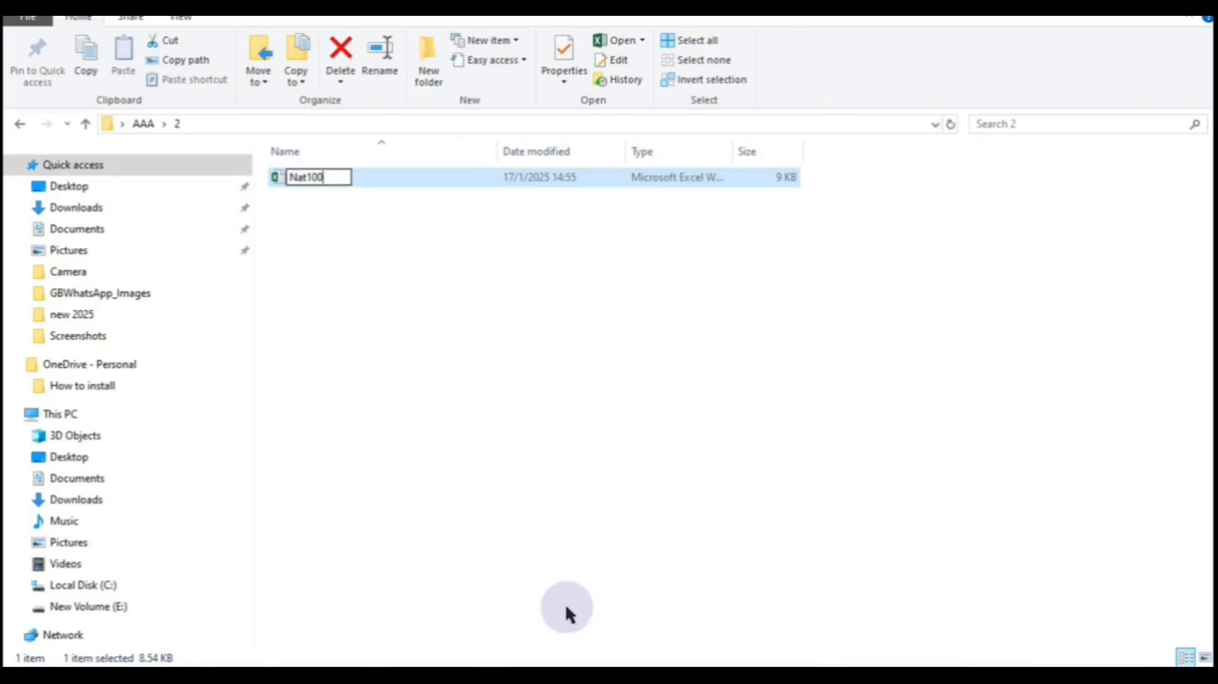
left_click(521, 384)
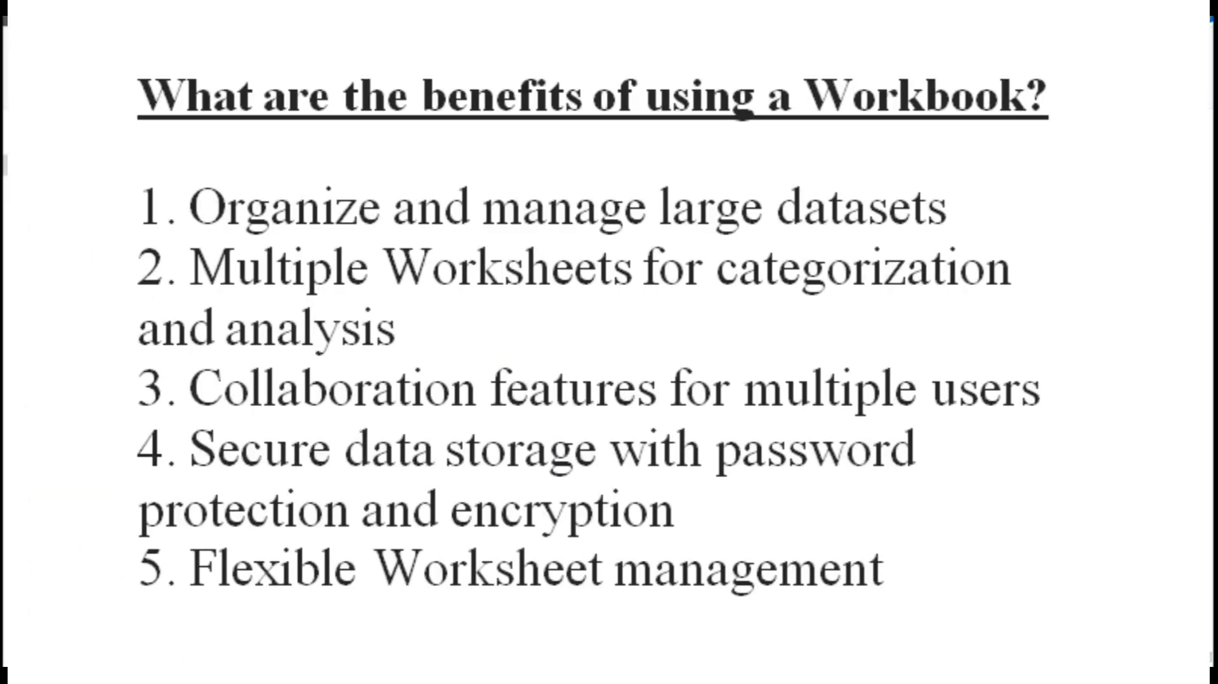
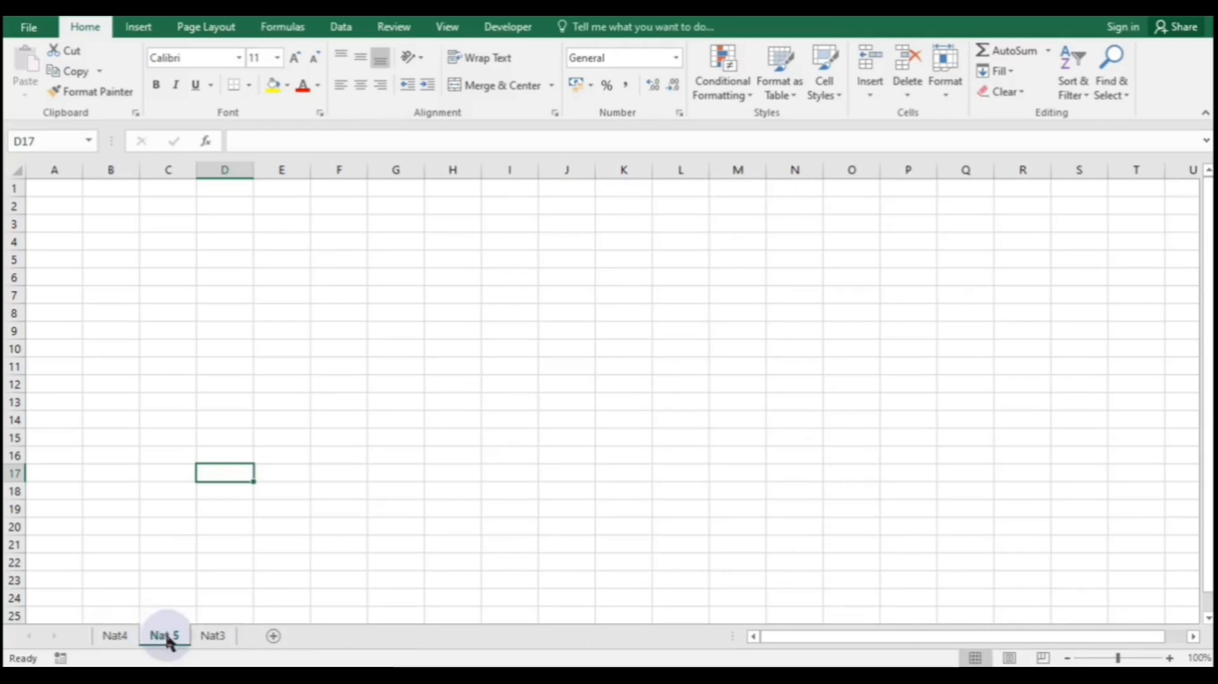
- Copy the Nat 5 sheet within Nat100.xlsx so Nat 5 (2) sits first
right_click(168, 642)
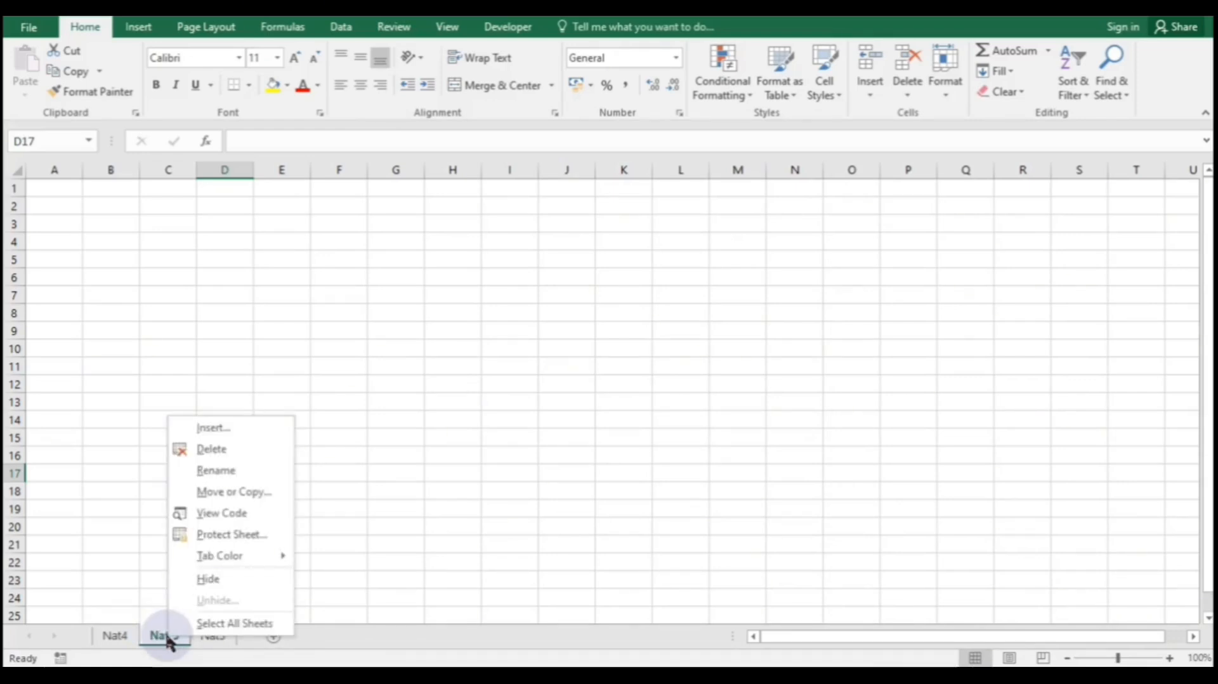
left_click(244, 493)
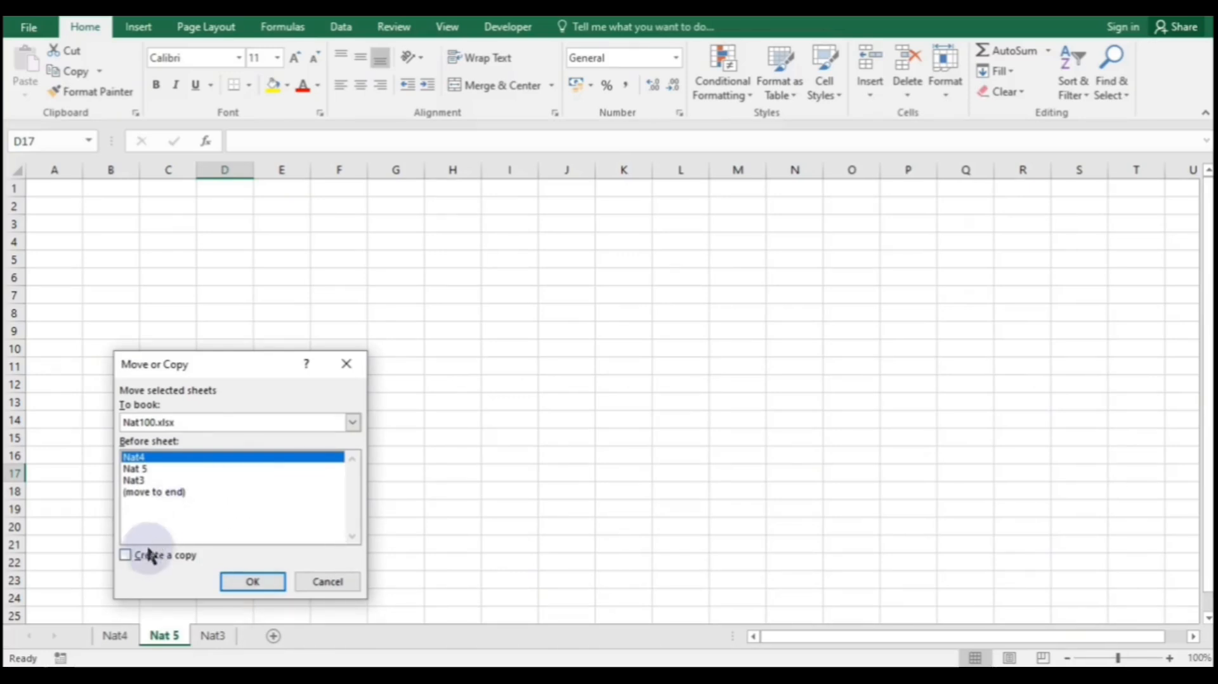
left_click(125, 555)
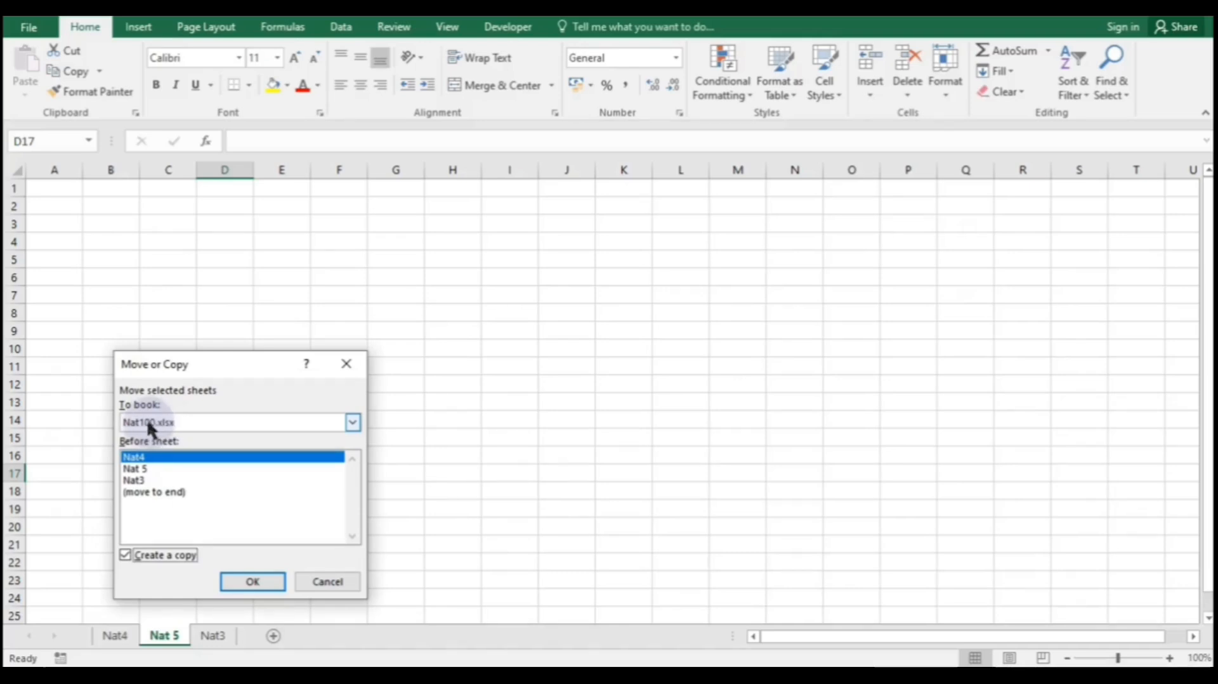
left_click(210, 422)
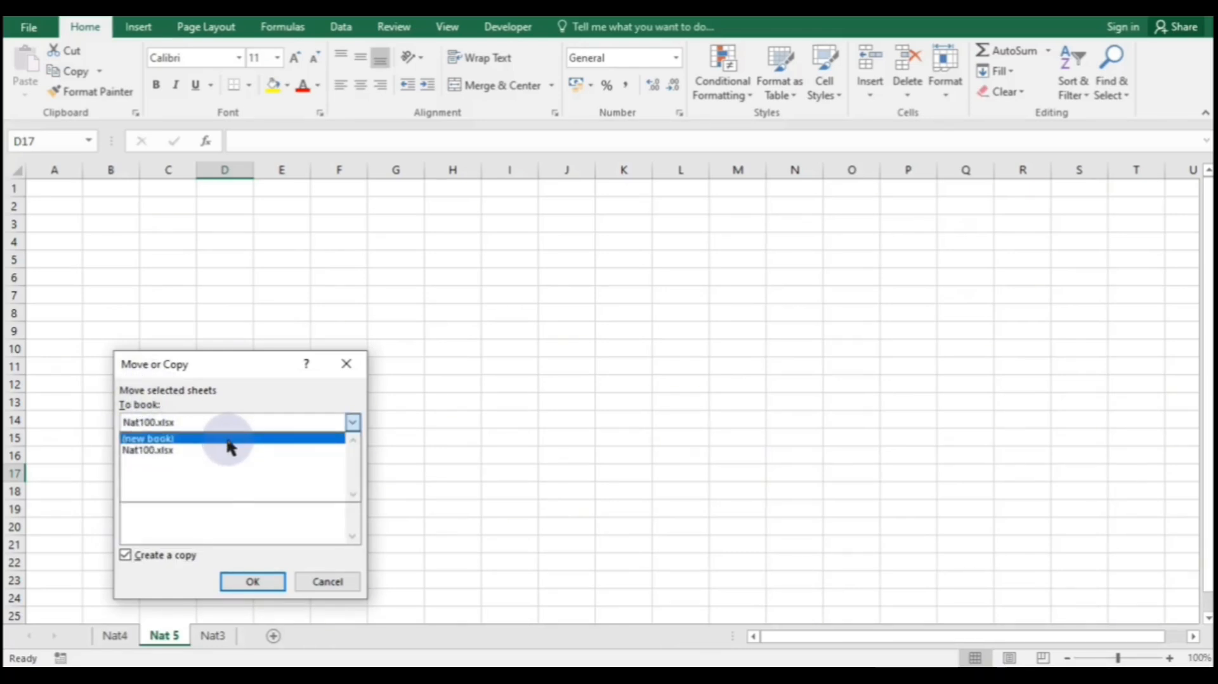
left_click(223, 452)
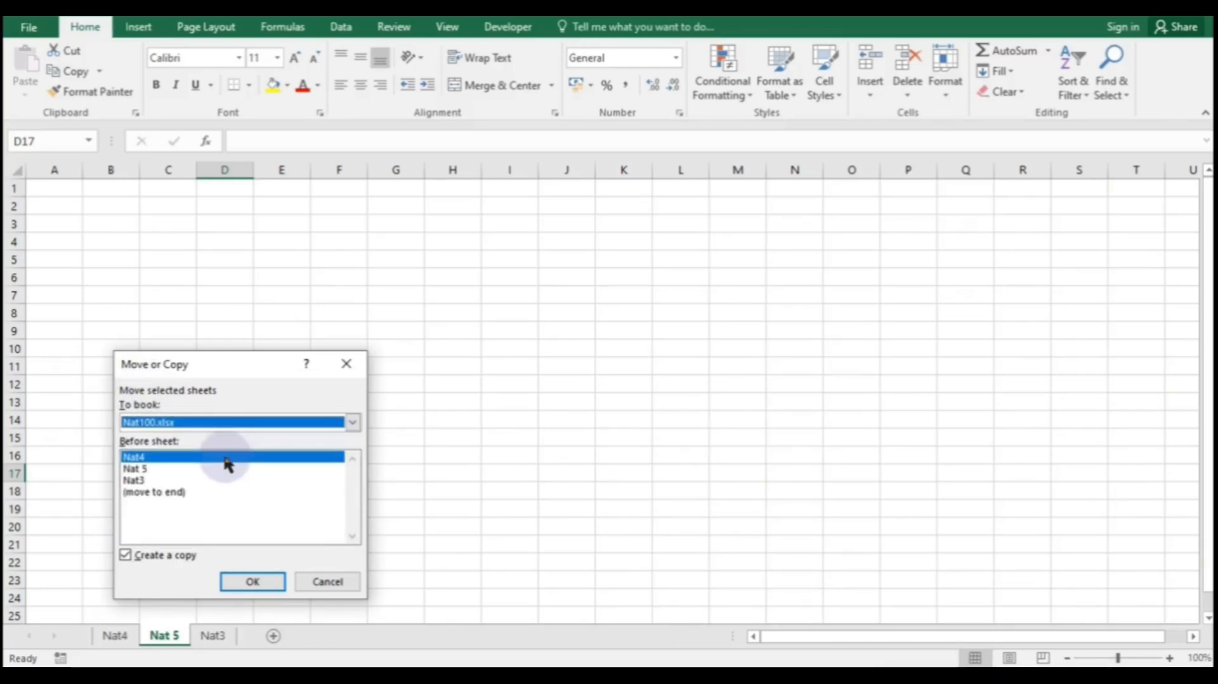
left_click(257, 580)
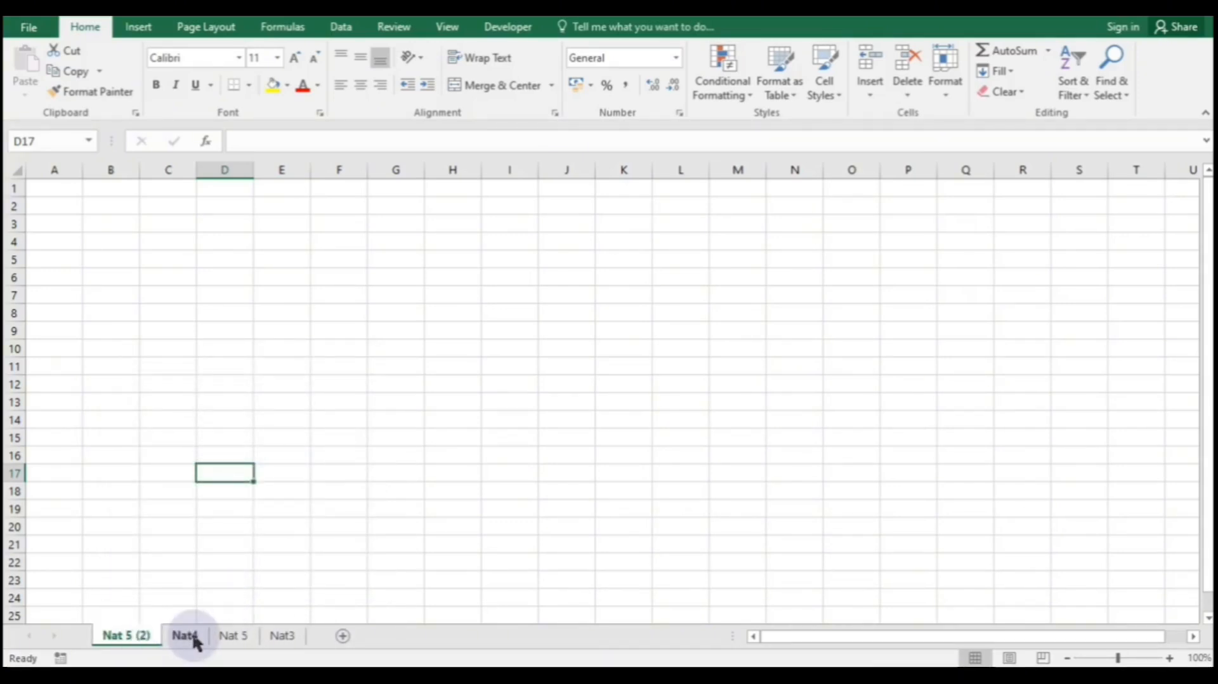
- Browse the Nat 5, Nat 5 (2) and Nat4 sheets
left_click(233, 636)
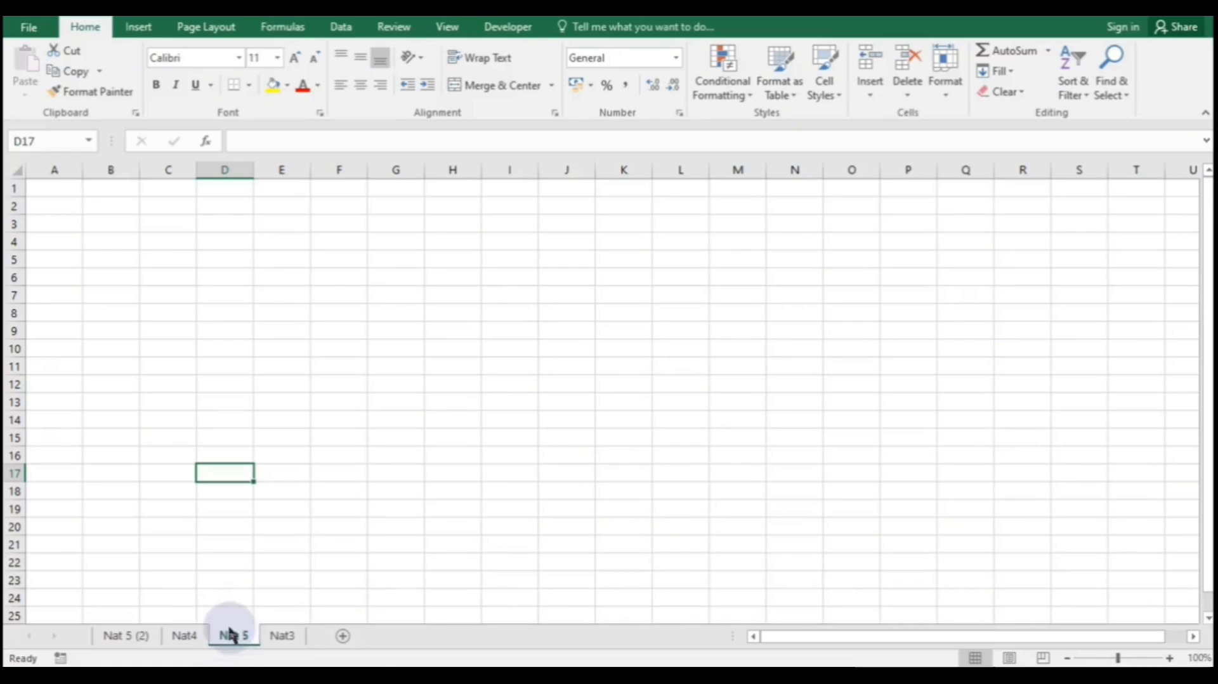
left_click(135, 641)
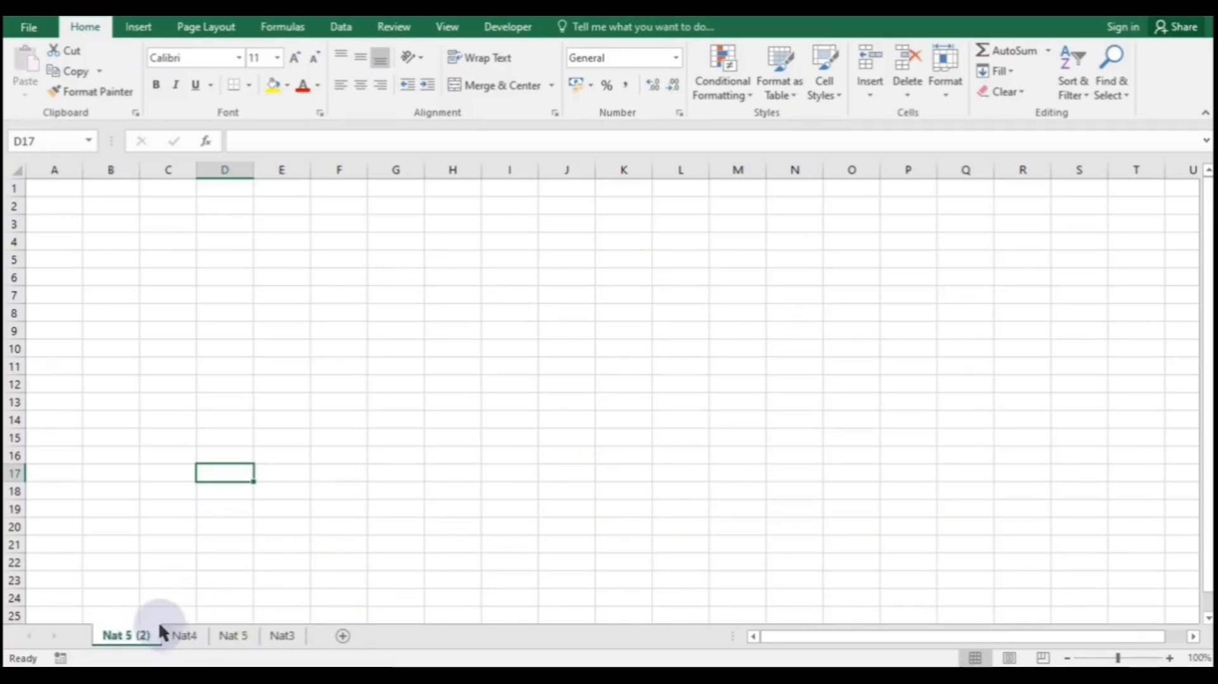
left_click(182, 637)
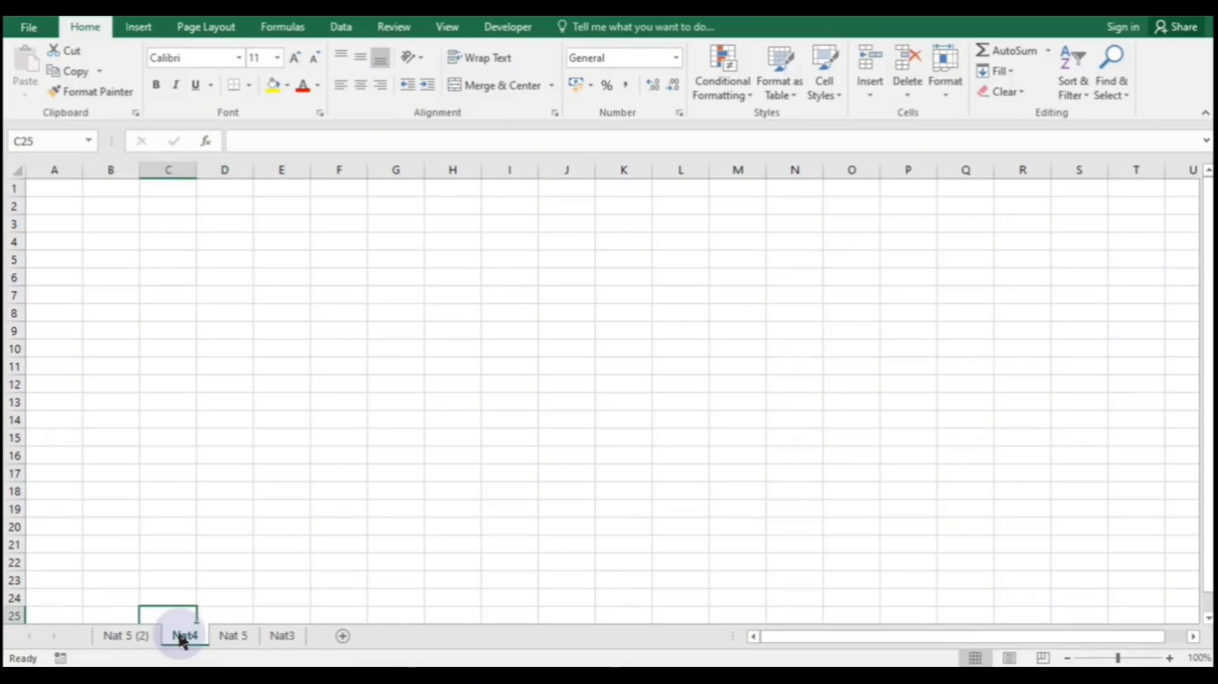
- Copy the Nat4 sheet into a new workbook, keeping the original
right_click(181, 638)
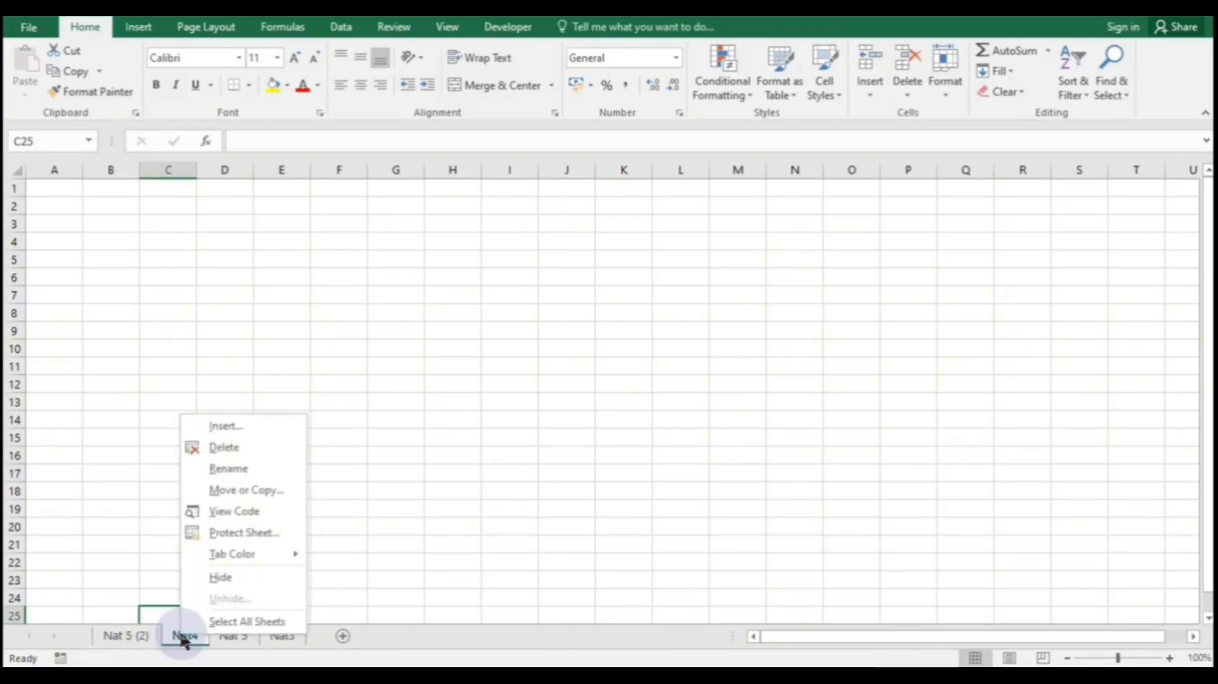
left_click(277, 490)
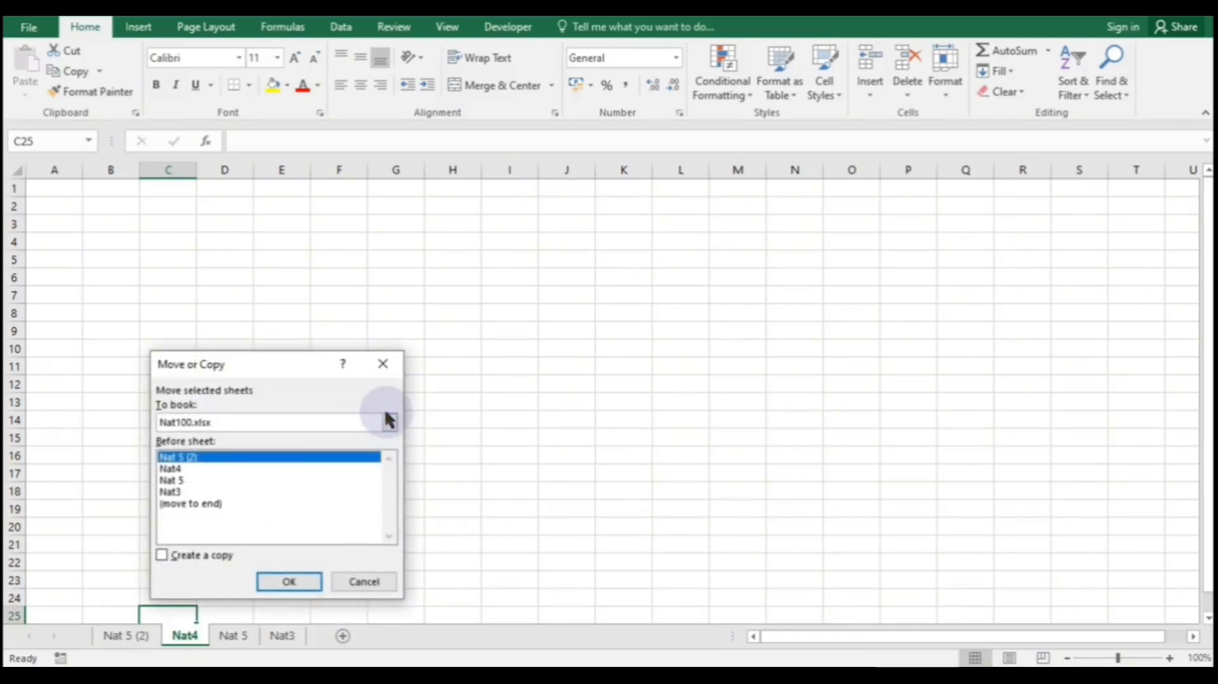
left_click(389, 422)
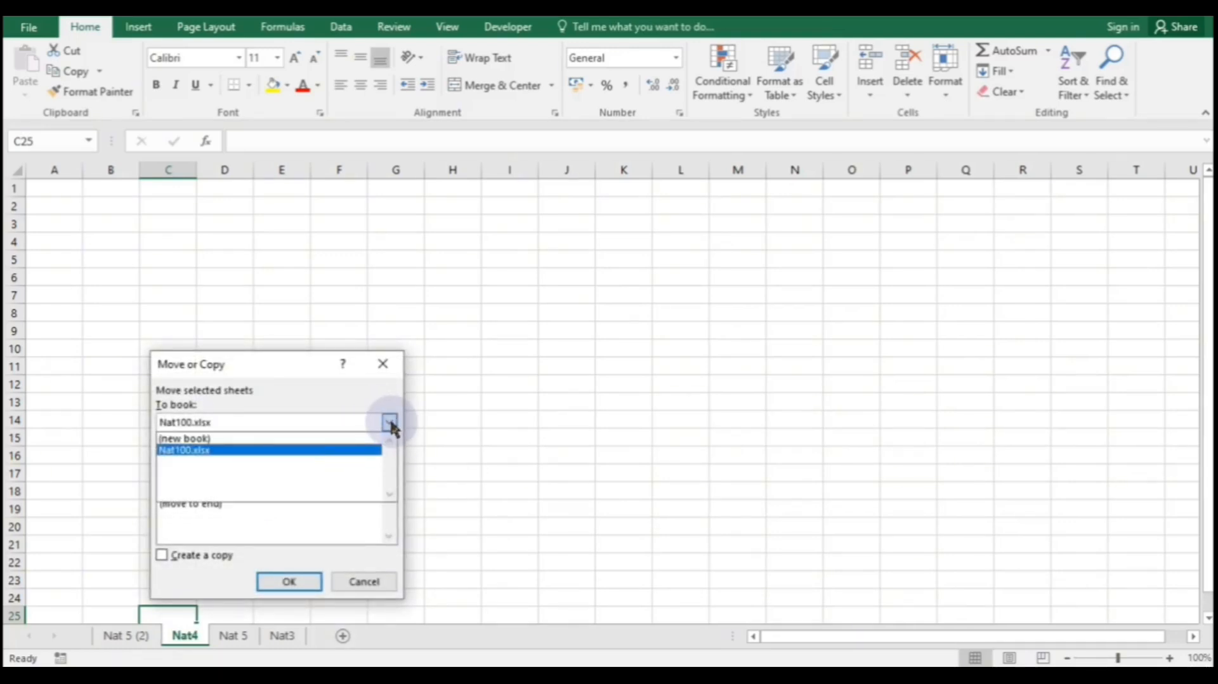
left_click(343, 439)
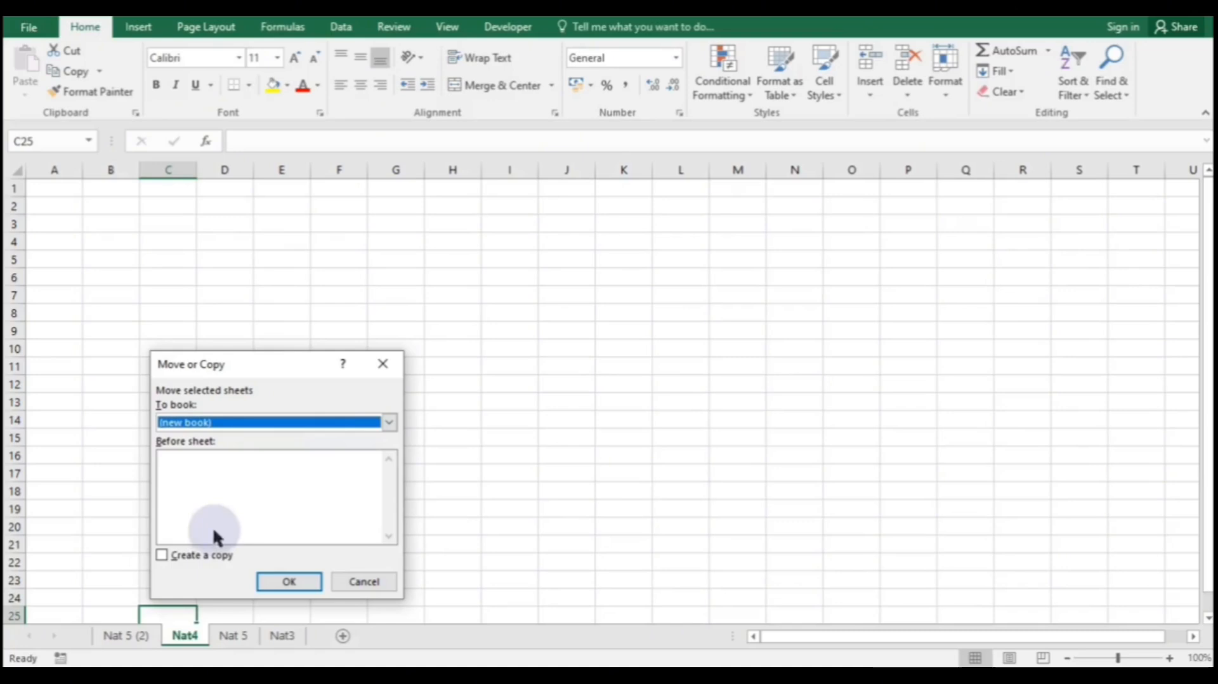
left_click(161, 554)
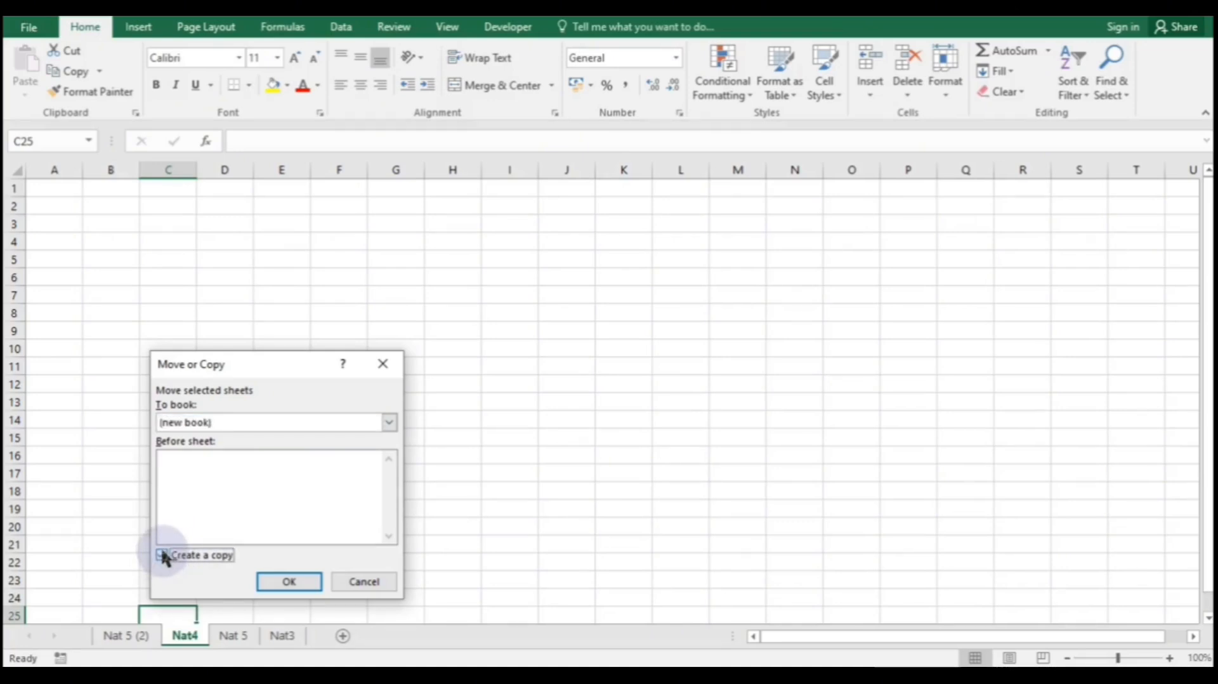
left_click(291, 582)
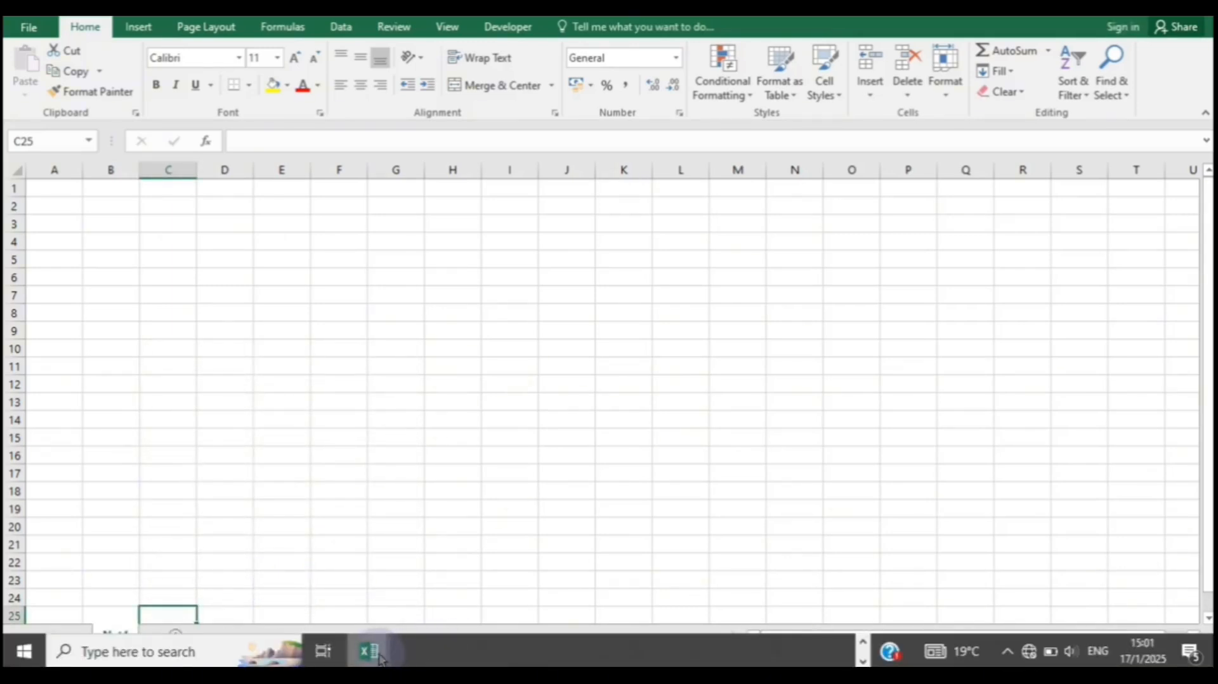
- Switch between the Nat100 and Book1 workbook windows
mouse_move(374, 659)
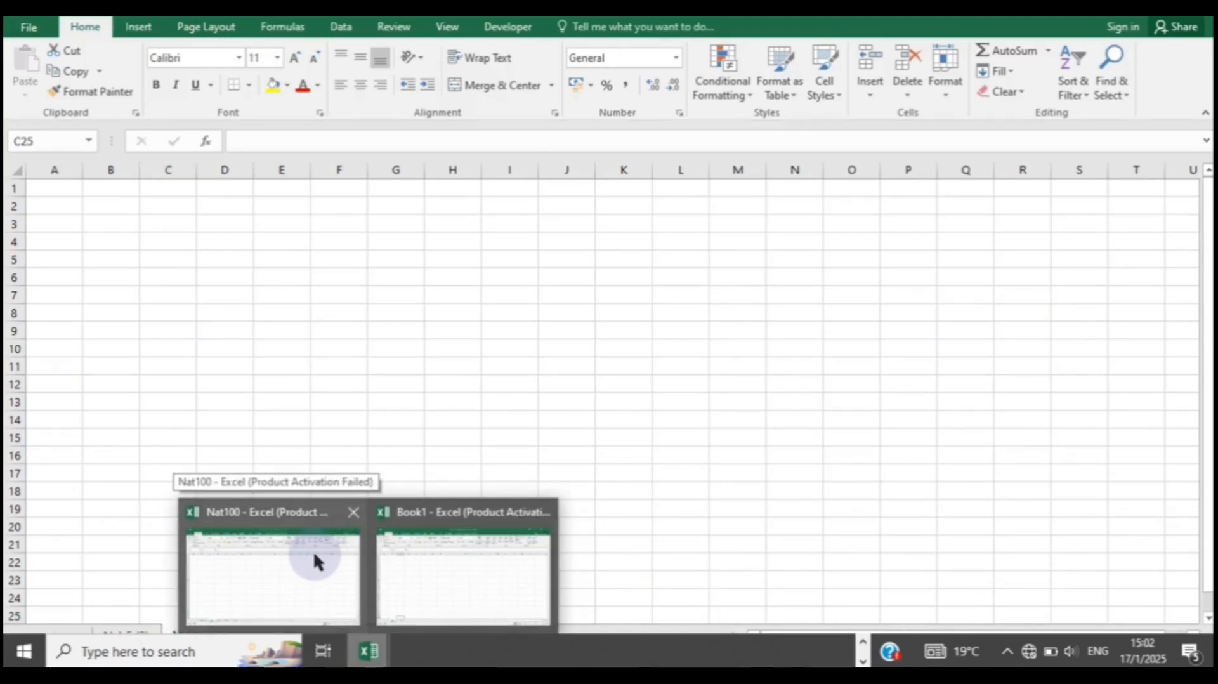
left_click(313, 551)
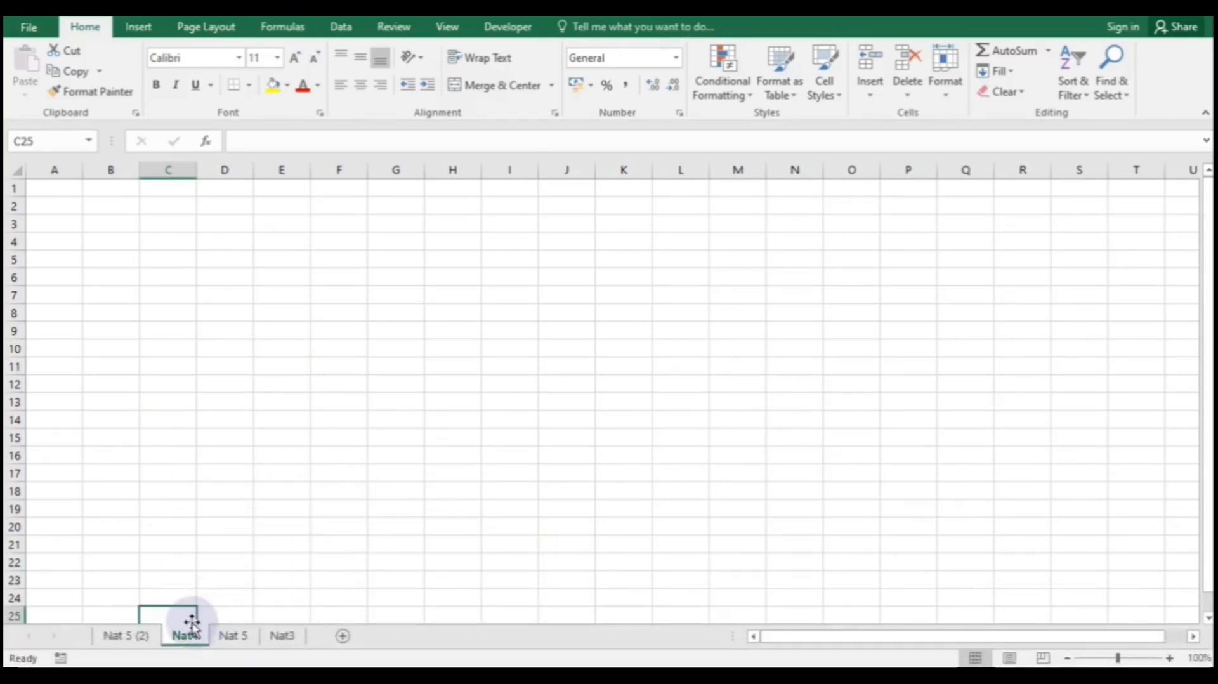
mouse_move(503, 665)
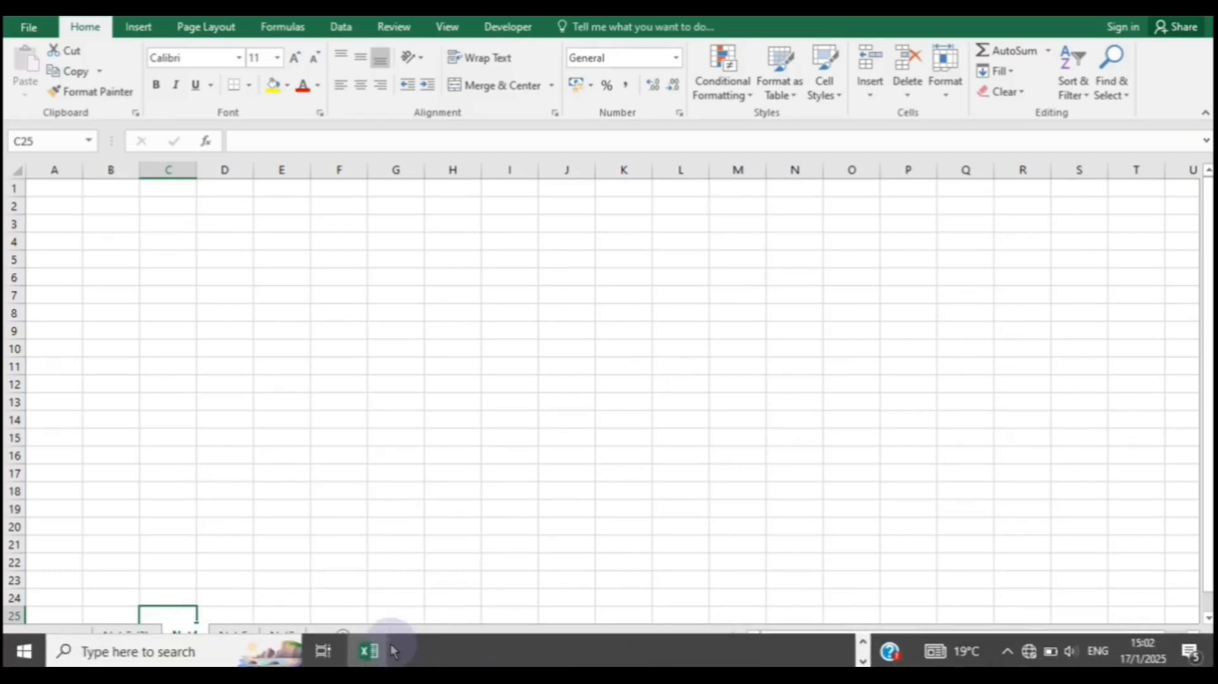
left_click(436, 546)
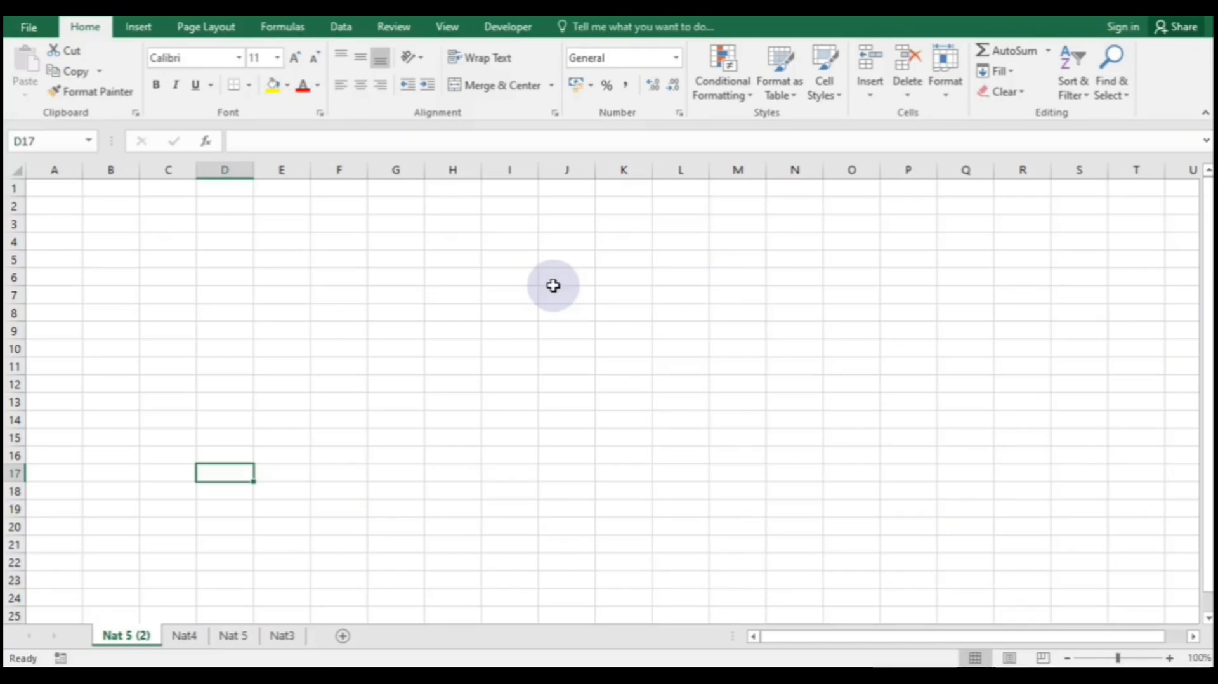
- Group all sheets, then click through Nat4, Nat 5, Nat3 and Nat 5 (2) individually
right_click(139, 641)
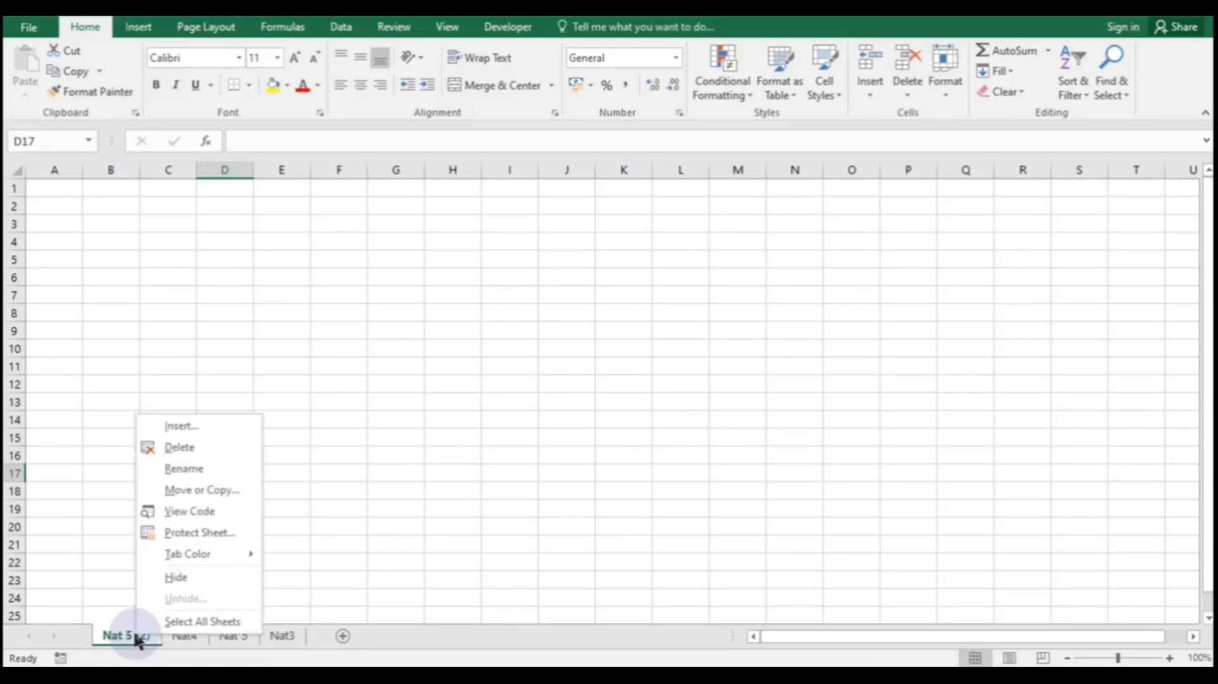
left_click(182, 622)
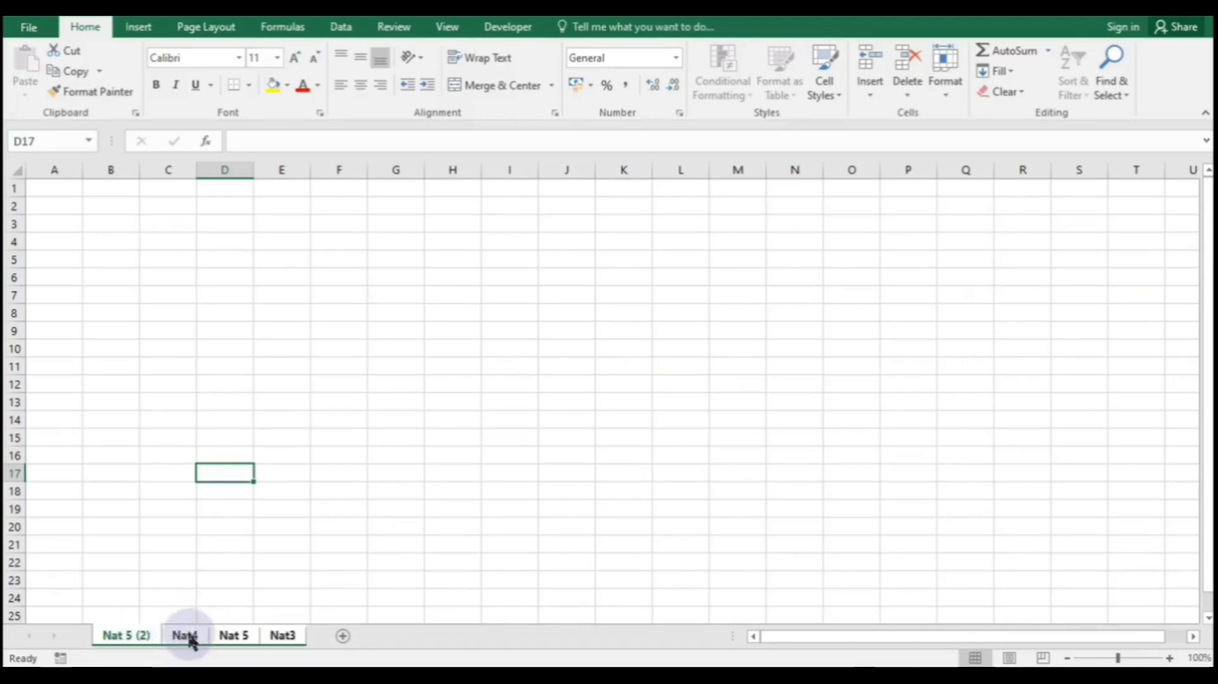
left_click(188, 638)
left_click(233, 640)
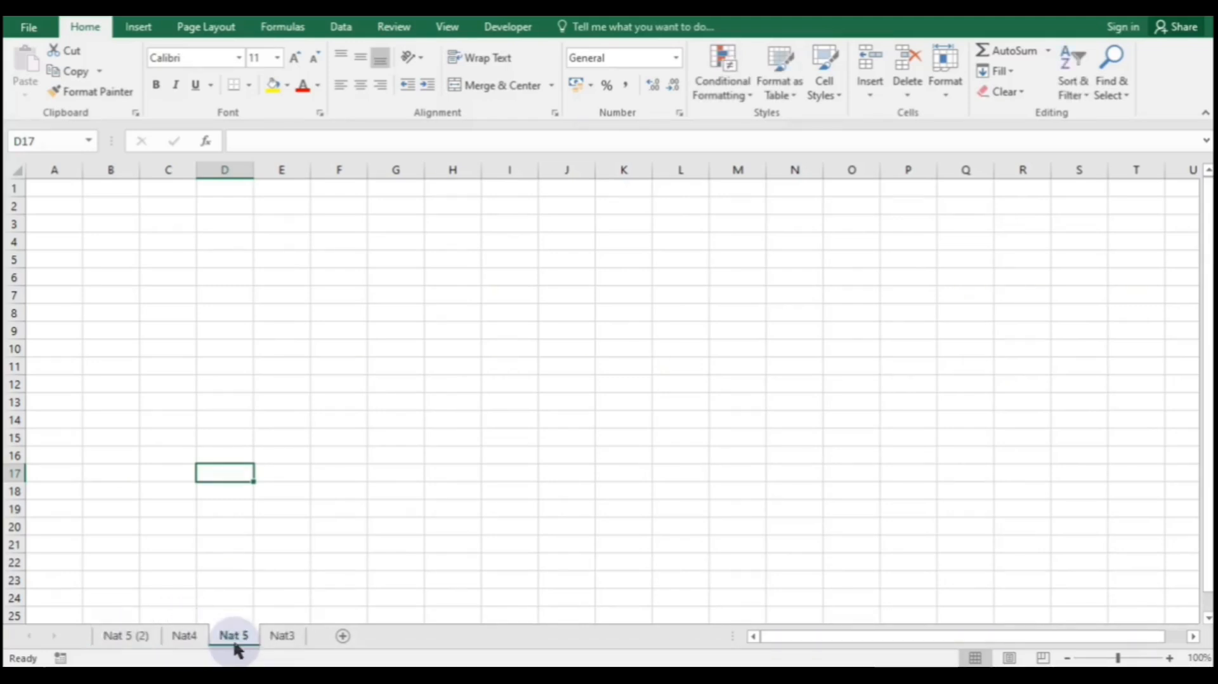
left_click(283, 638)
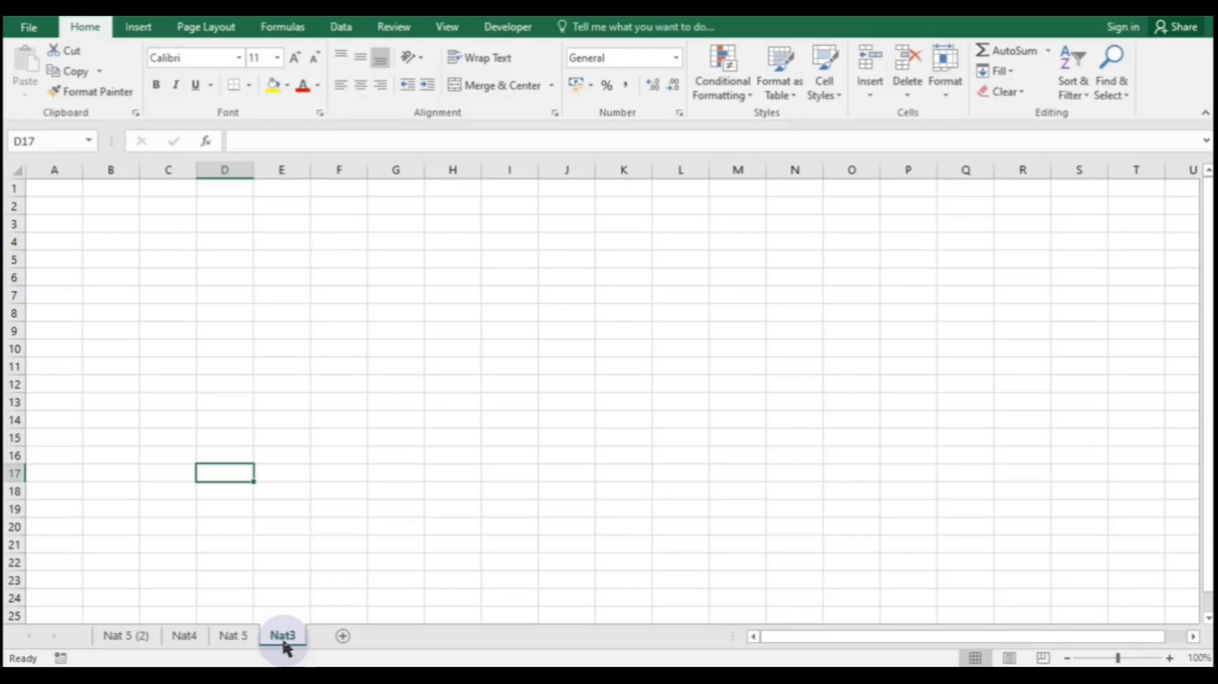
left_click(121, 637, "ctrl")
left_click(119, 637)
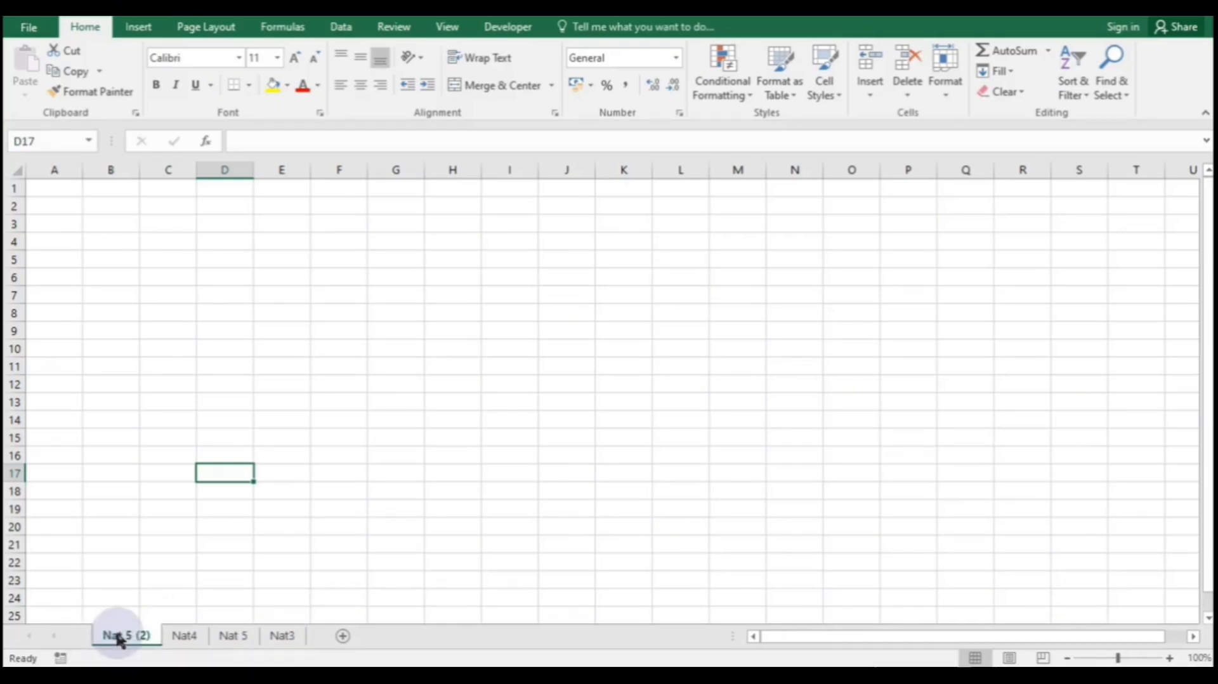
- Select all sheets again and give their tabs the Dark Blue tab colour
right_click(119, 638)
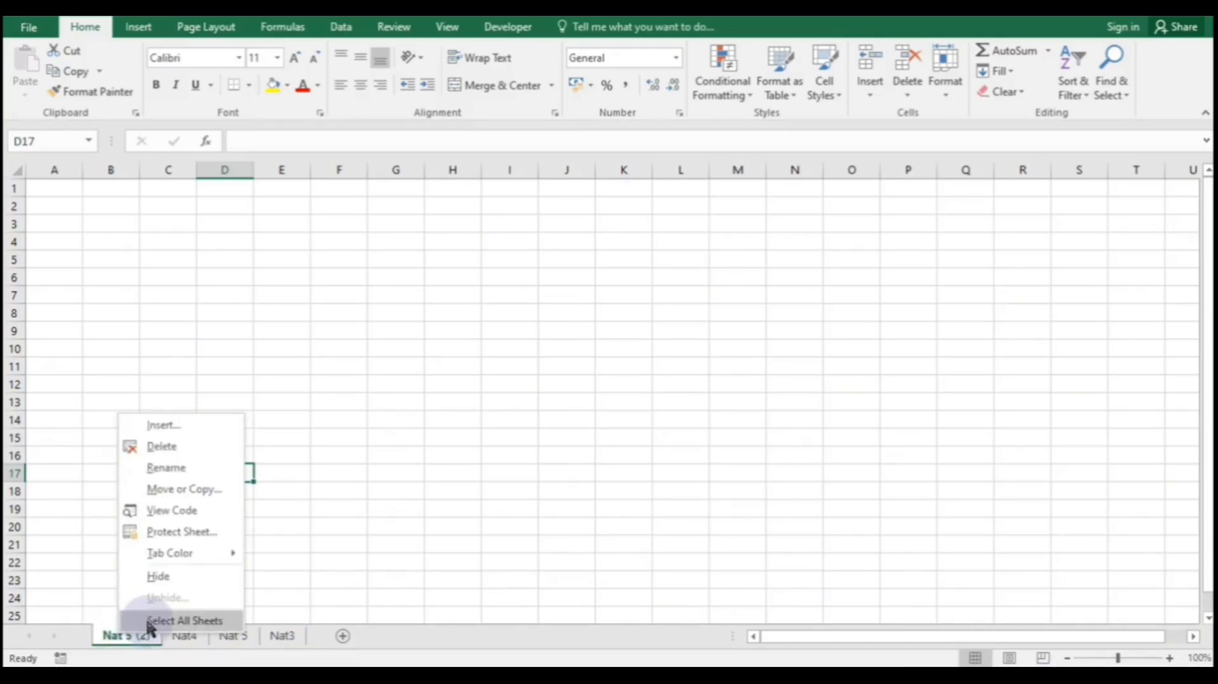
left_click(147, 621)
right_click(139, 640)
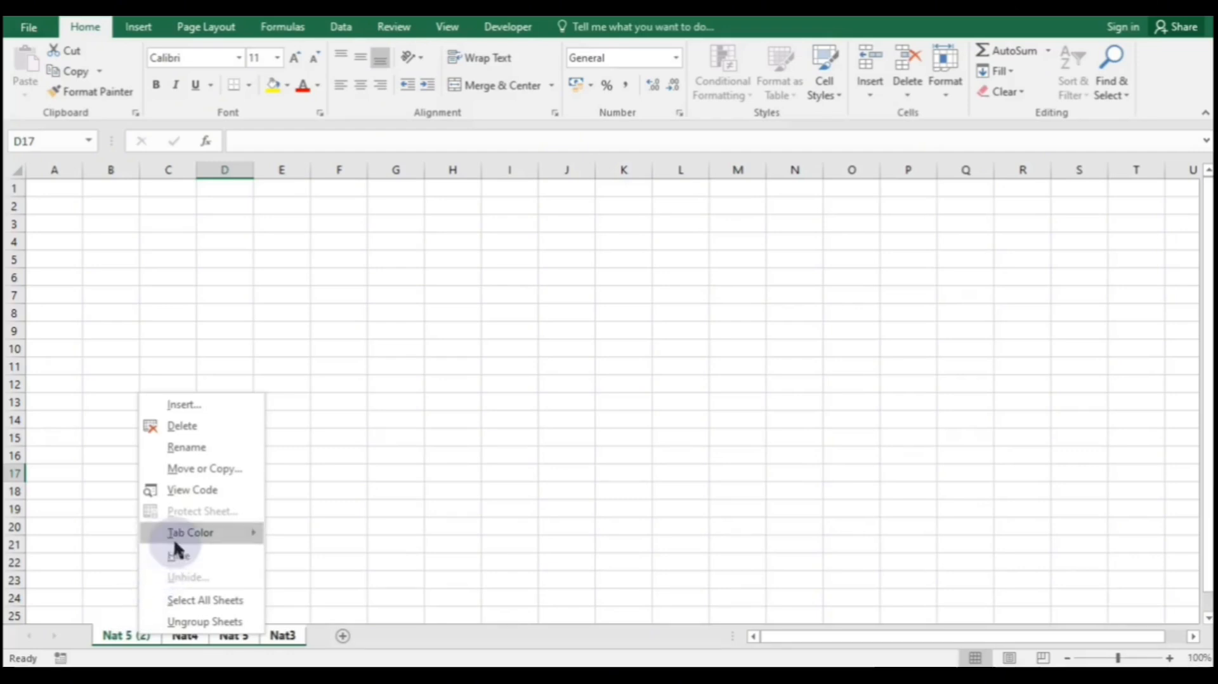
mouse_move(176, 537)
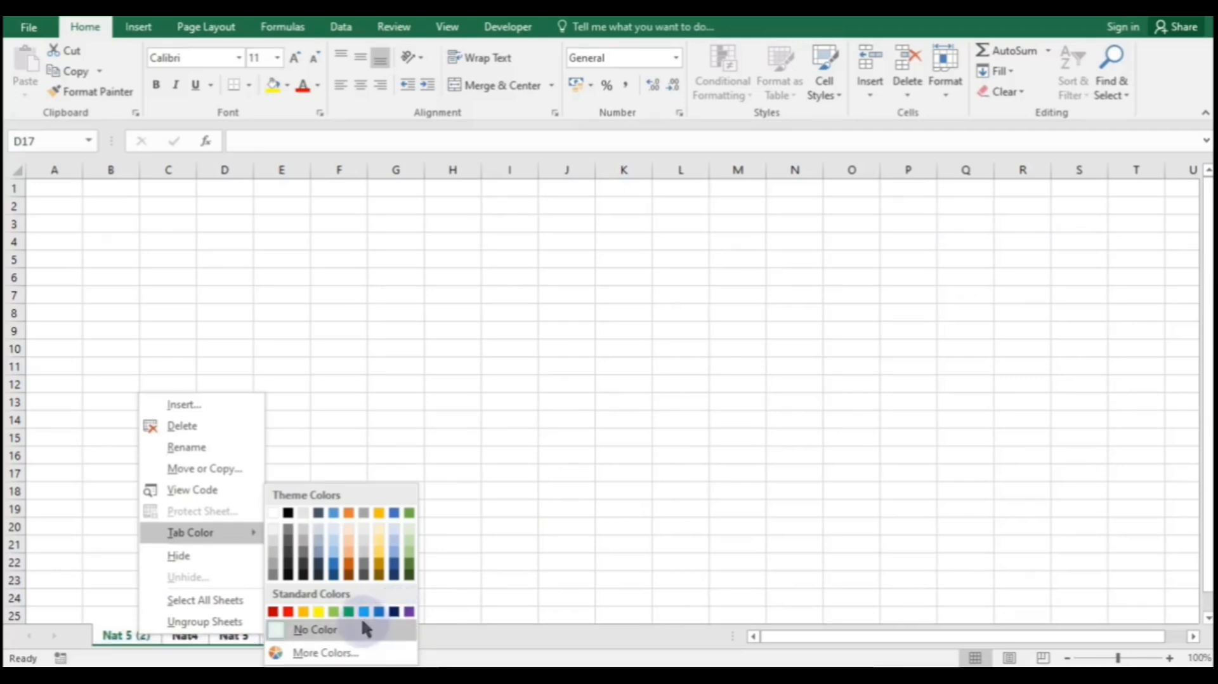
left_click(395, 613)
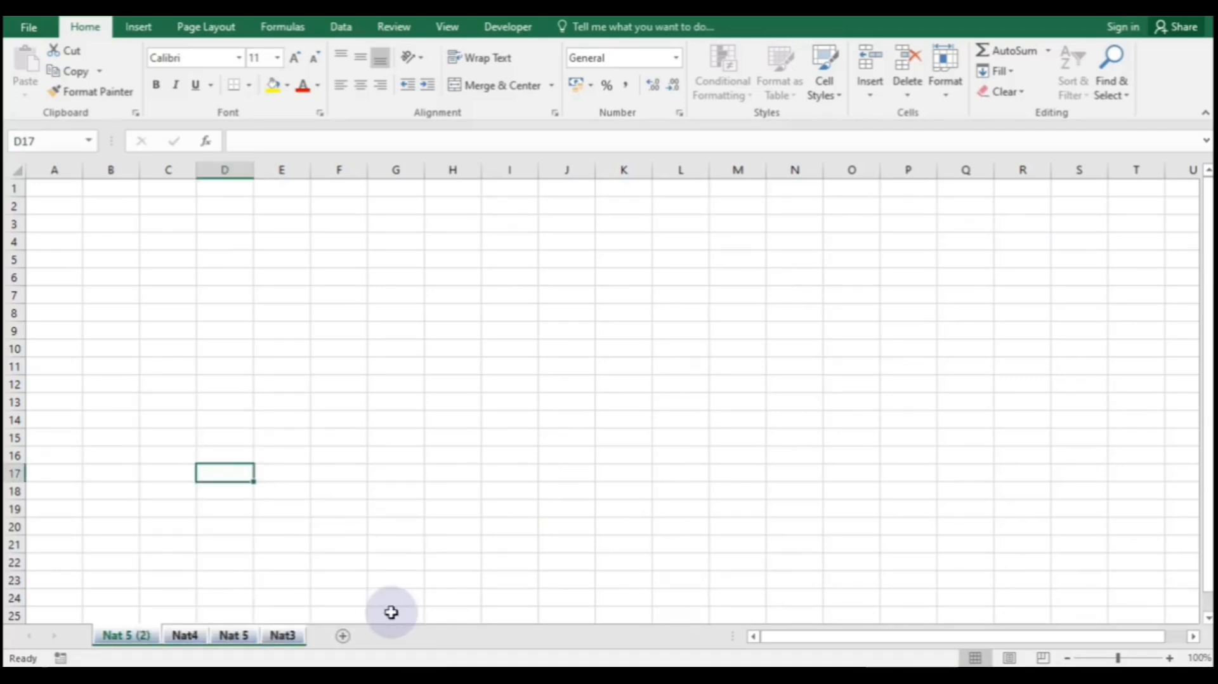
left_click(284, 637)
- Change the grouped sheet tabs to orange using More Colors' Standard palette
right_click(133, 636)
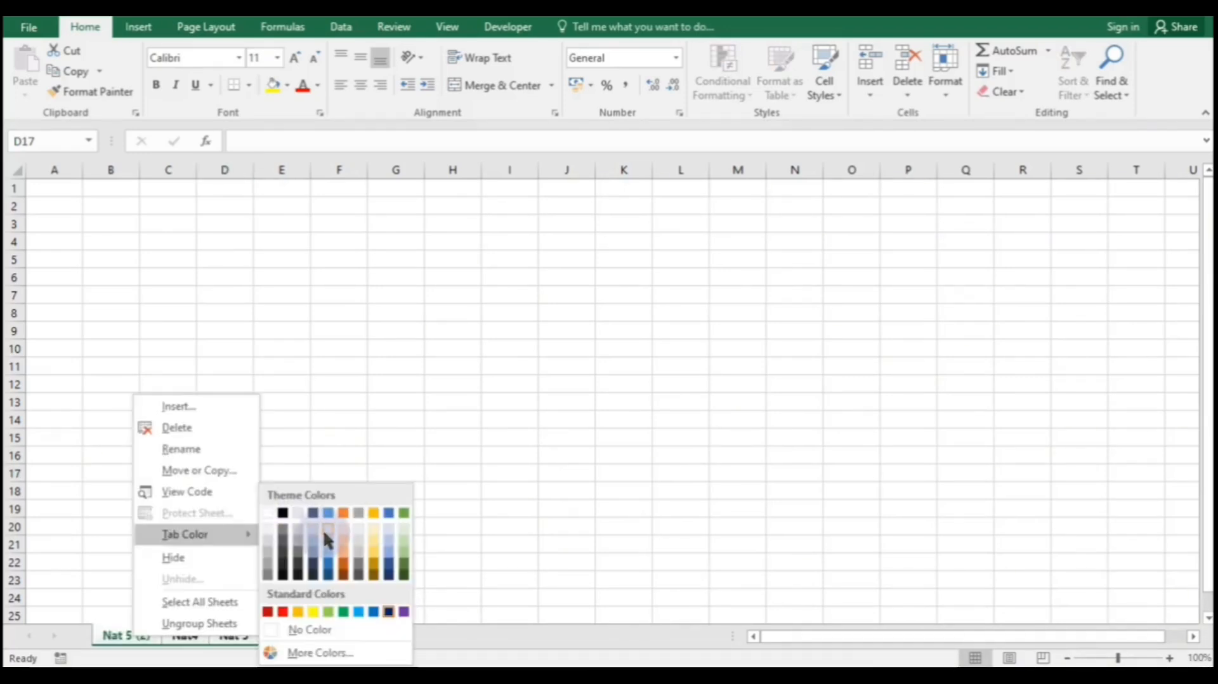
left_click(320, 654)
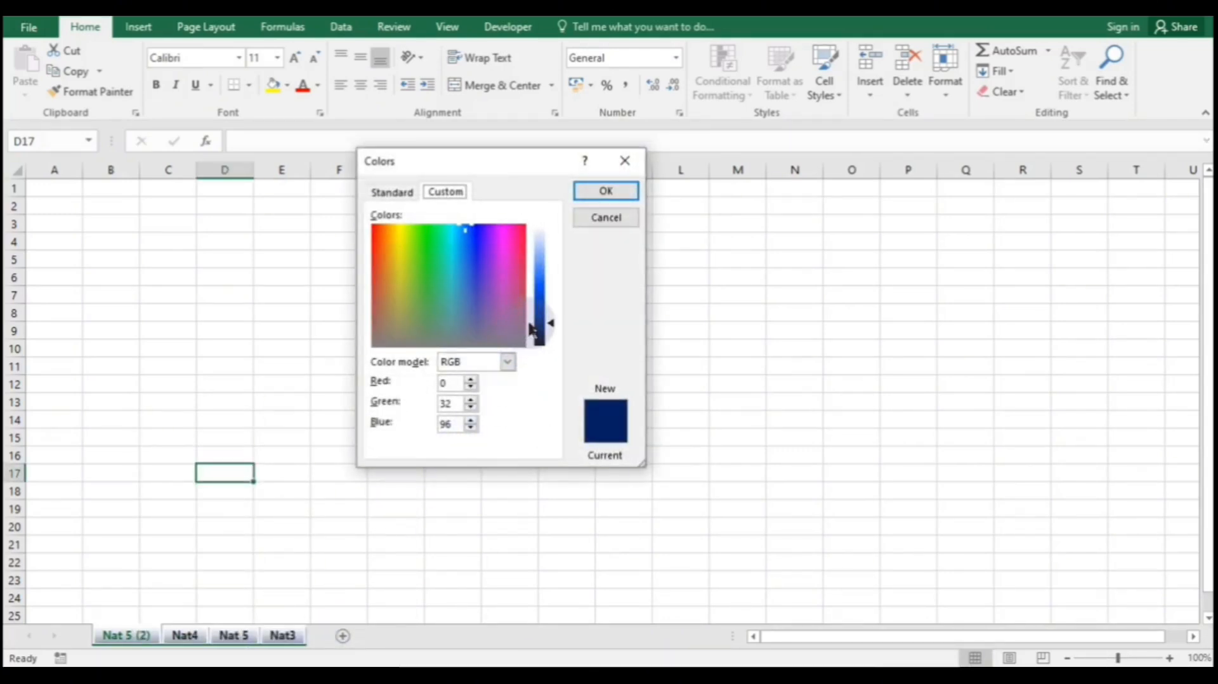
left_click(507, 320)
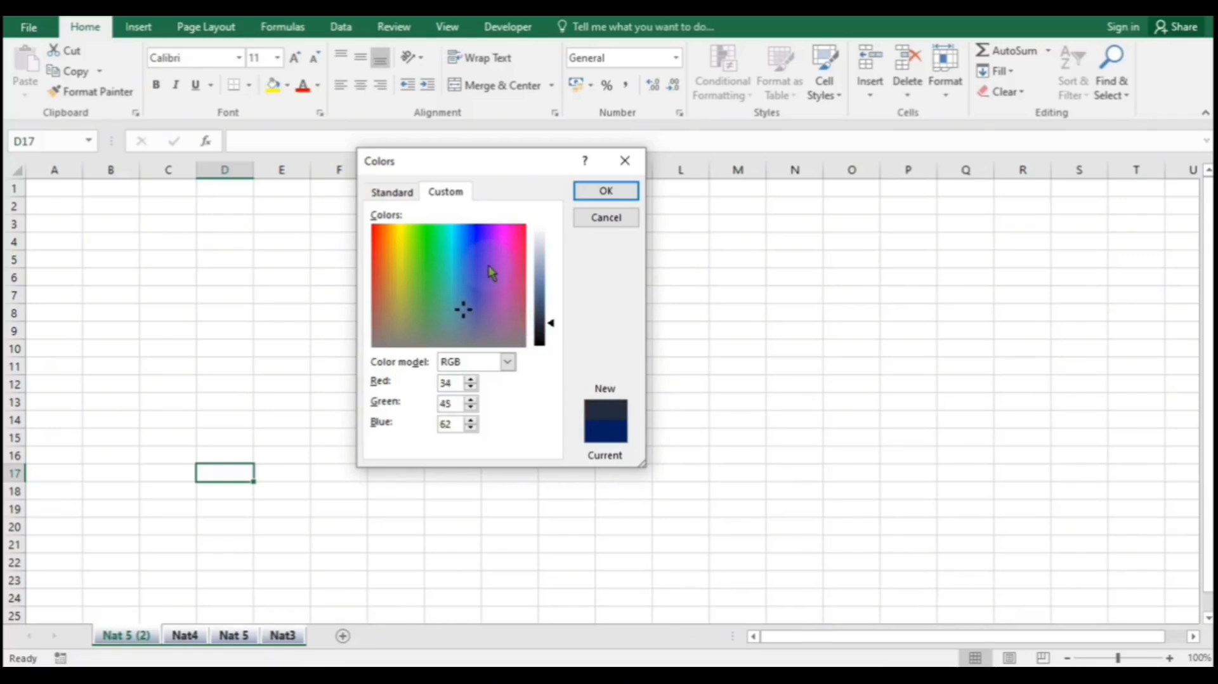
left_click(405, 193)
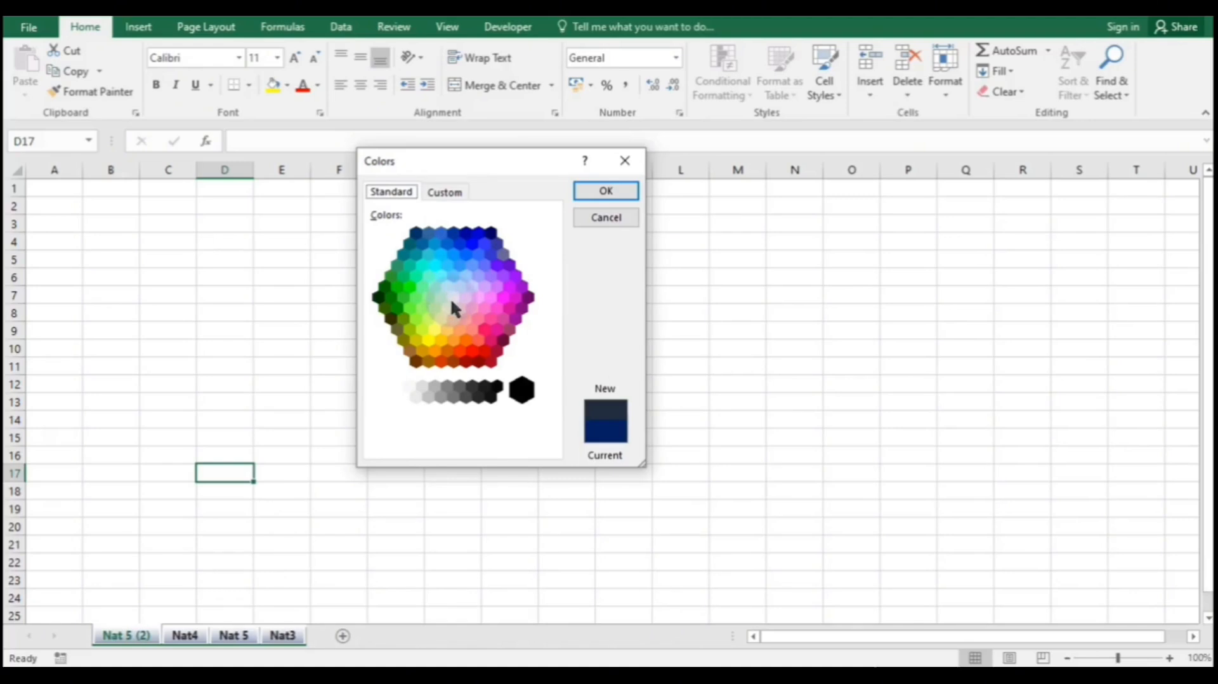
left_click(466, 343)
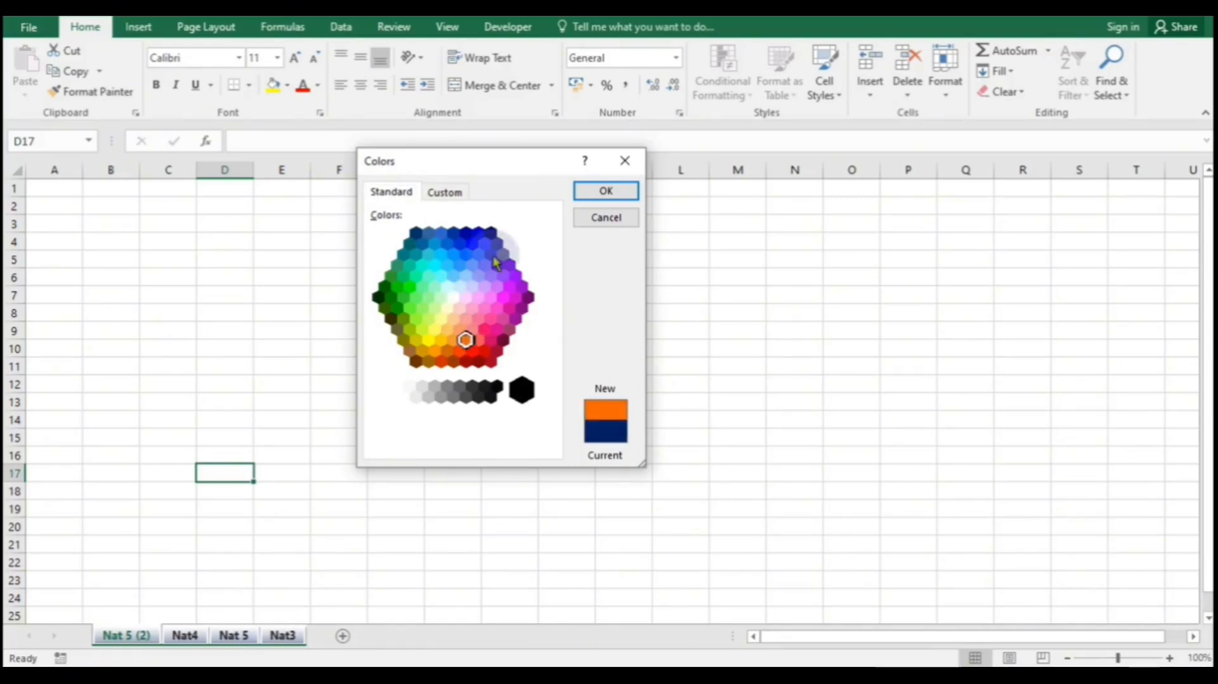
left_click(591, 191)
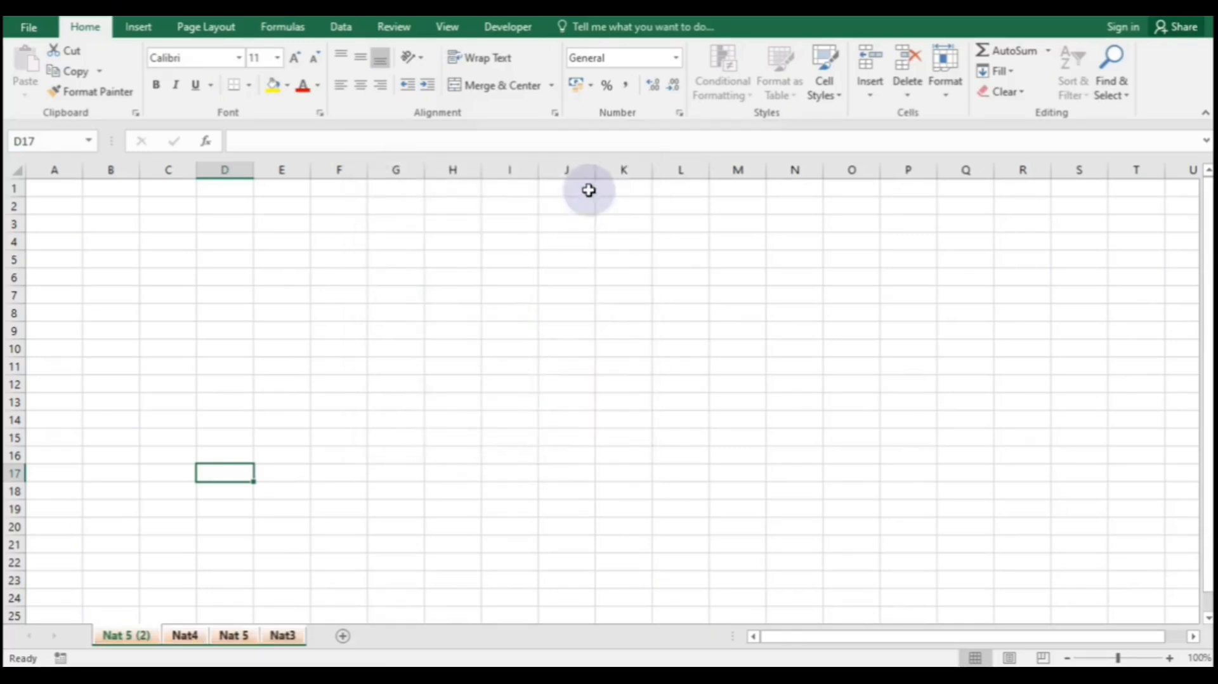
- Ungroup the sheets and view Nat3, Nat 5, Nat4 and Nat 5 (2) individually
left_click(282, 637)
left_click(231, 639)
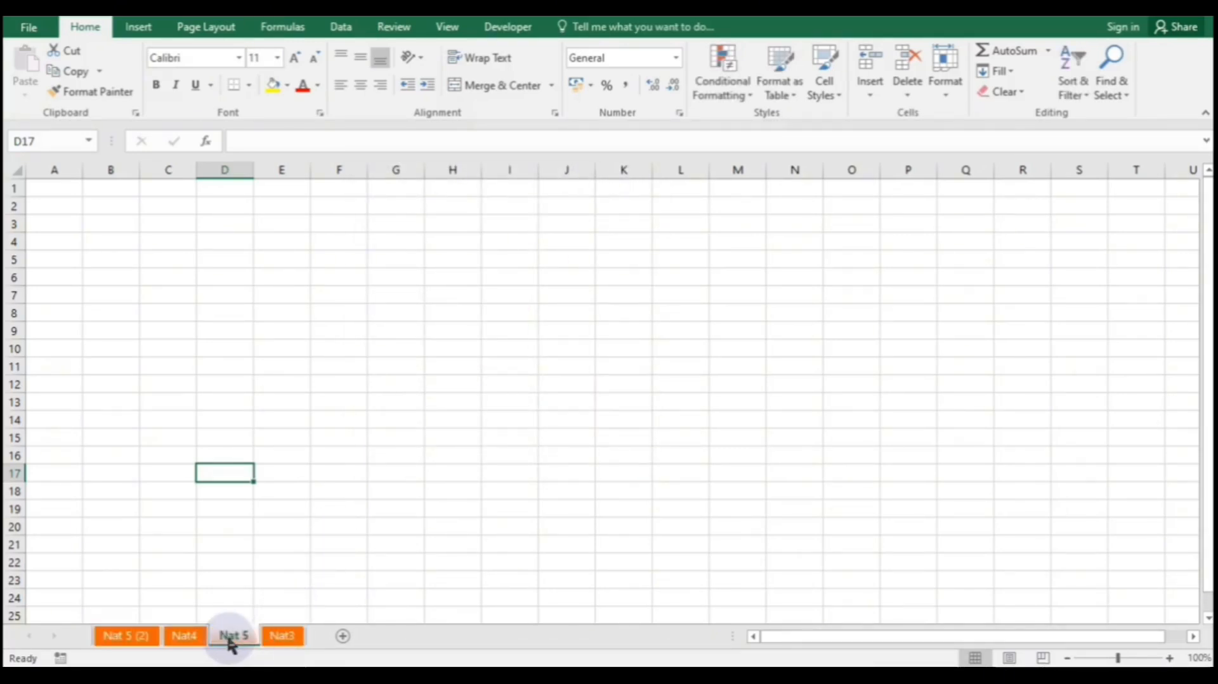
left_click(177, 641)
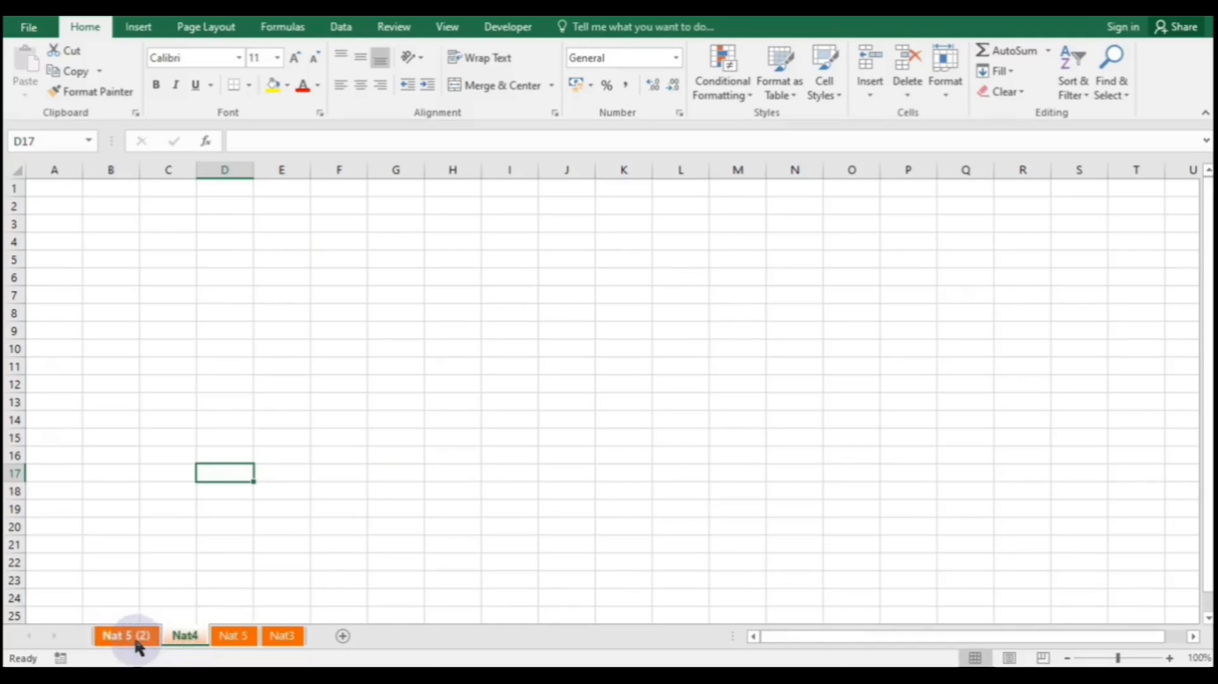
left_click(136, 640)
left_click(181, 637)
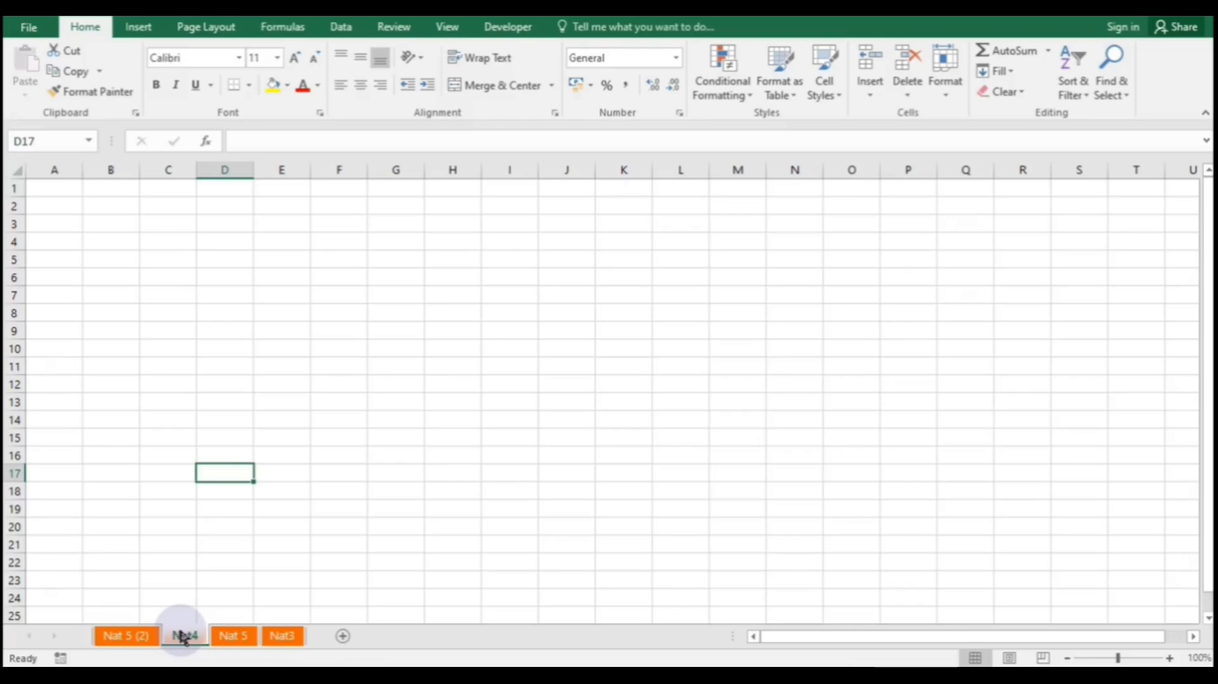
right_click(182, 637)
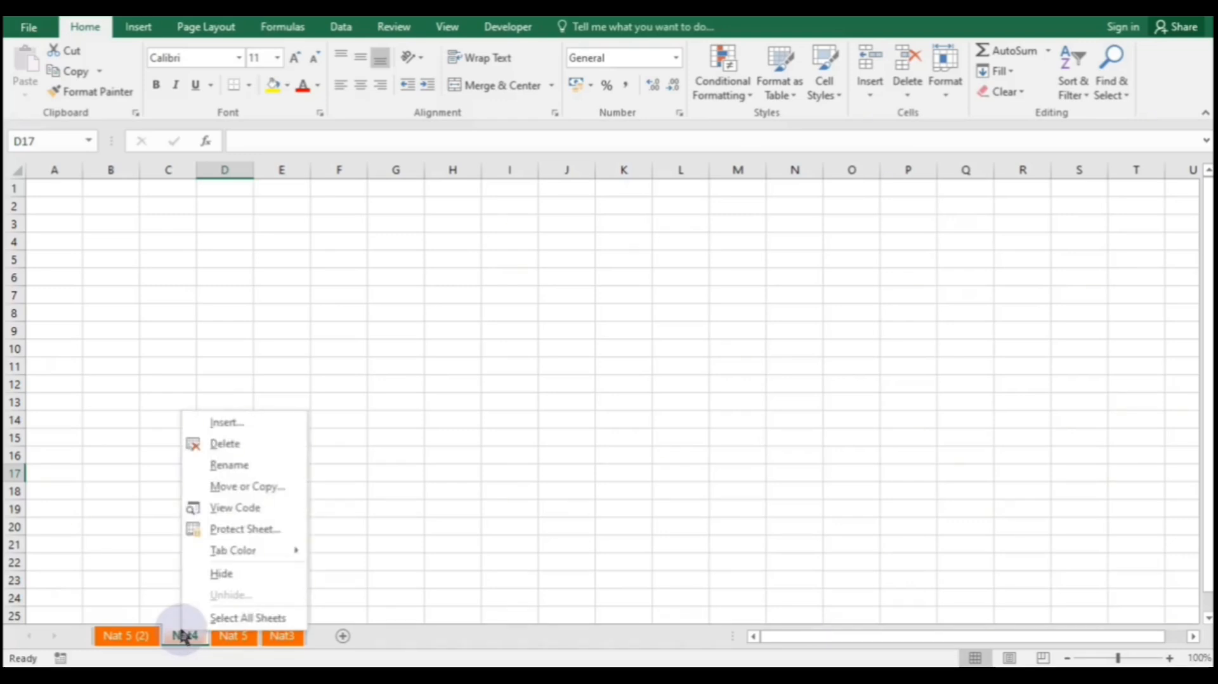
left_click(233, 578)
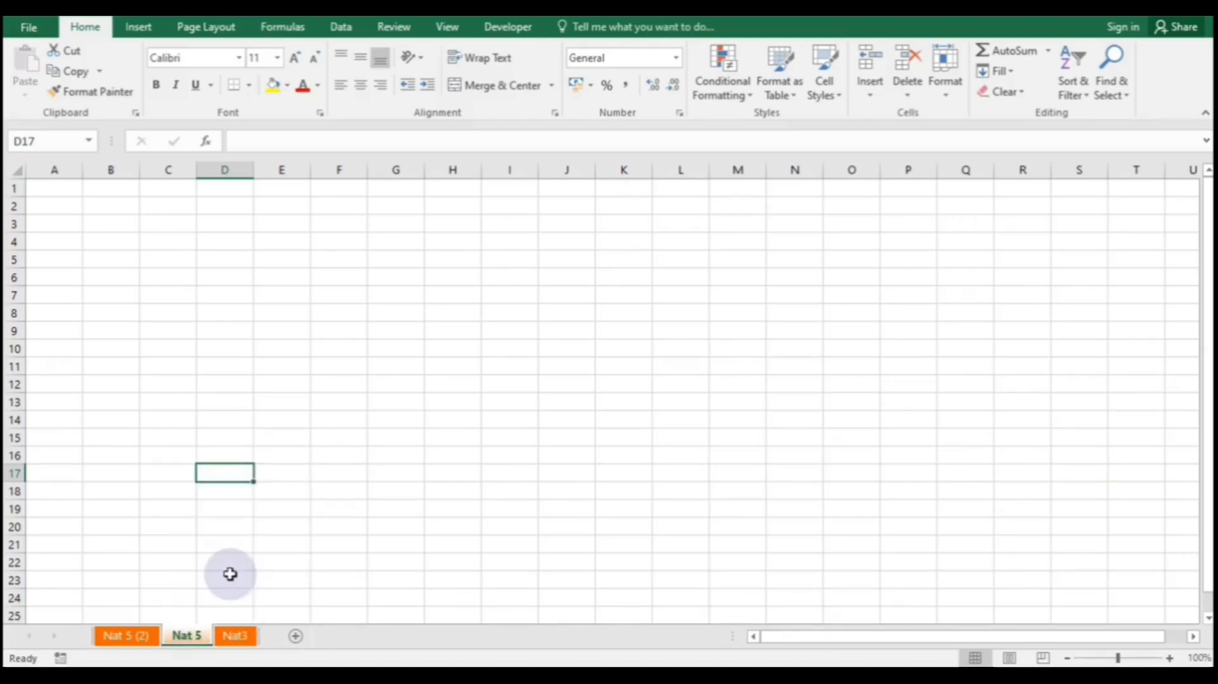
right_click(212, 643)
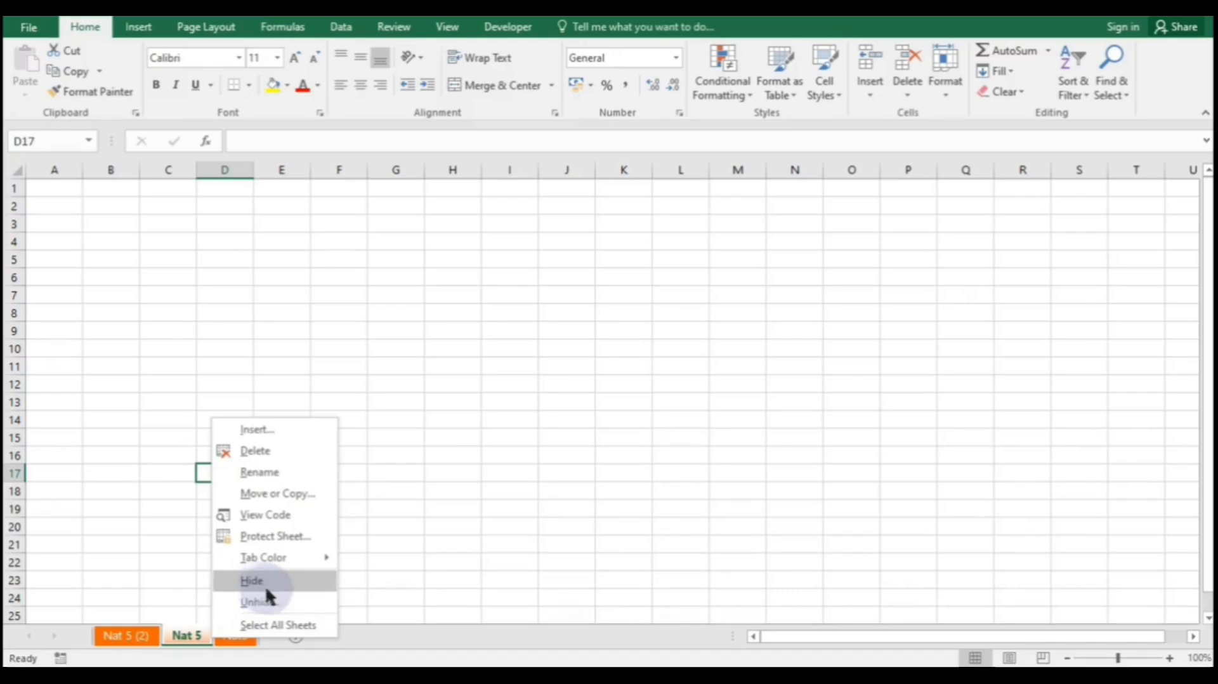
left_click(298, 602)
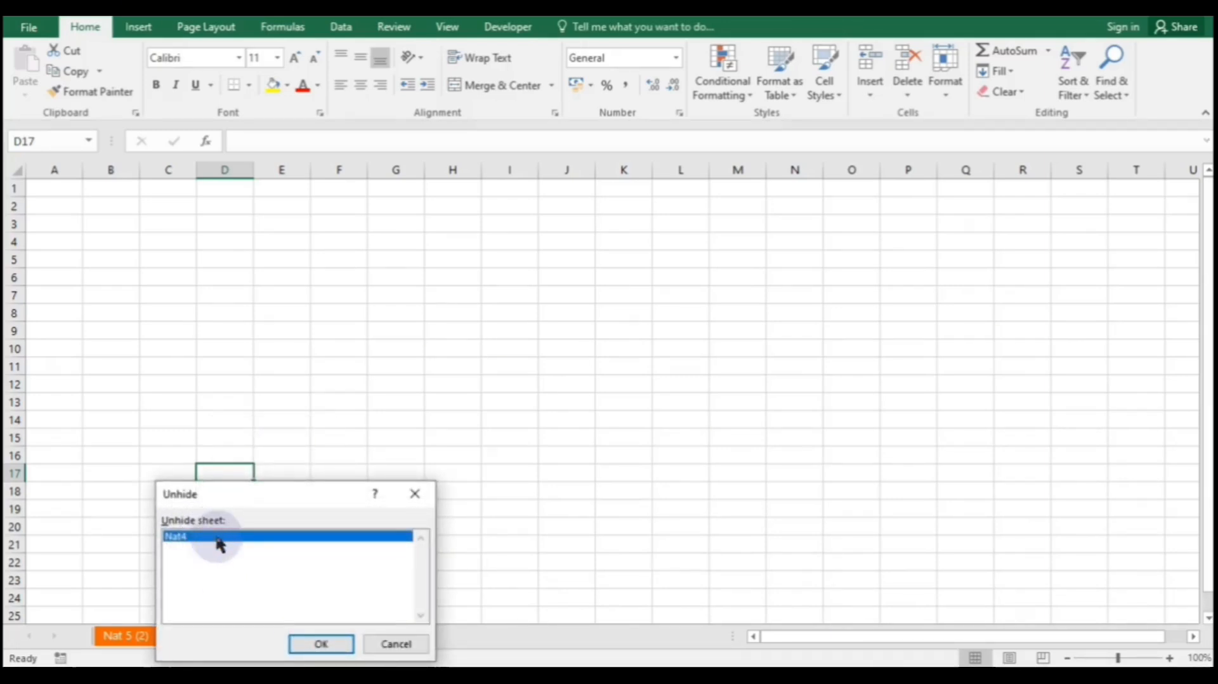
left_click(338, 647)
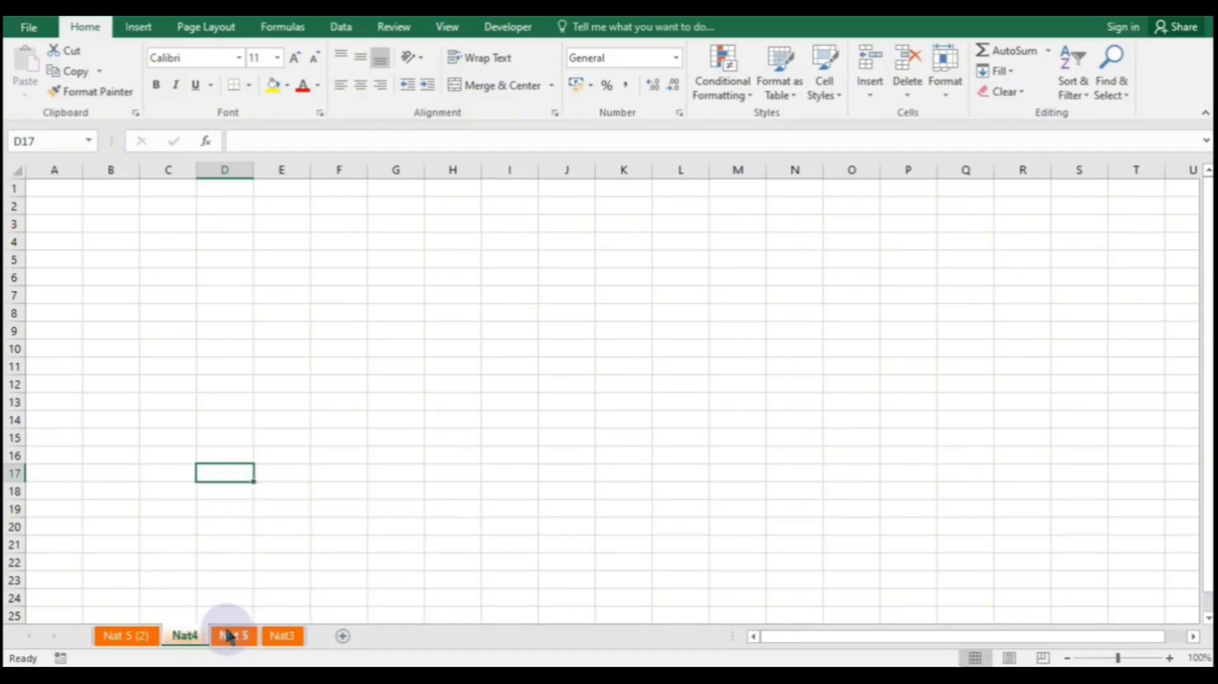
left_click(149, 635)
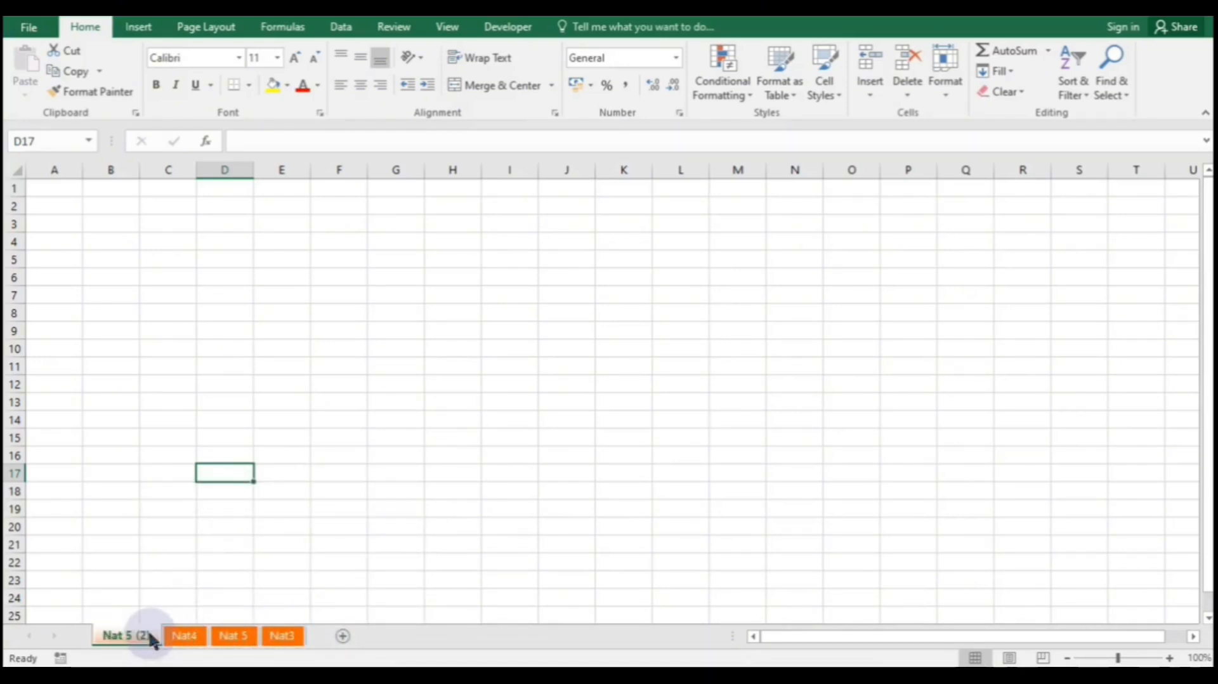
- Add new blank sheets, Sheet2 through Sheet21, after Nat 5 (2)
left_click(341, 636)
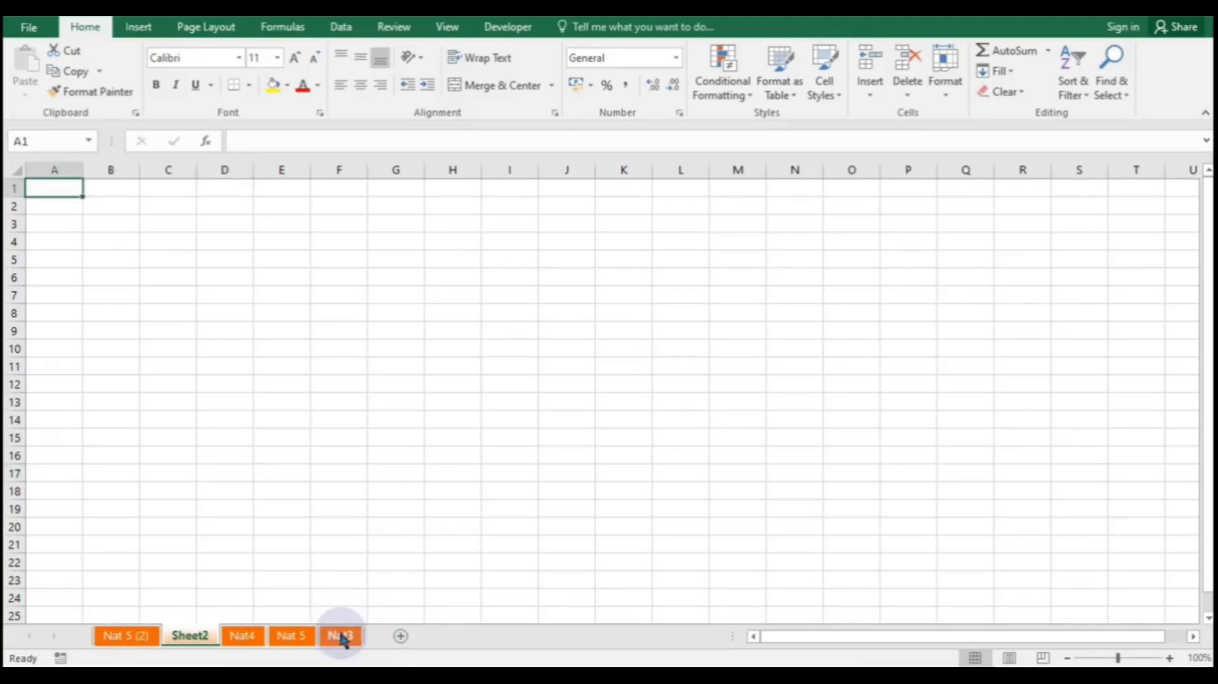
left_click(396, 635)
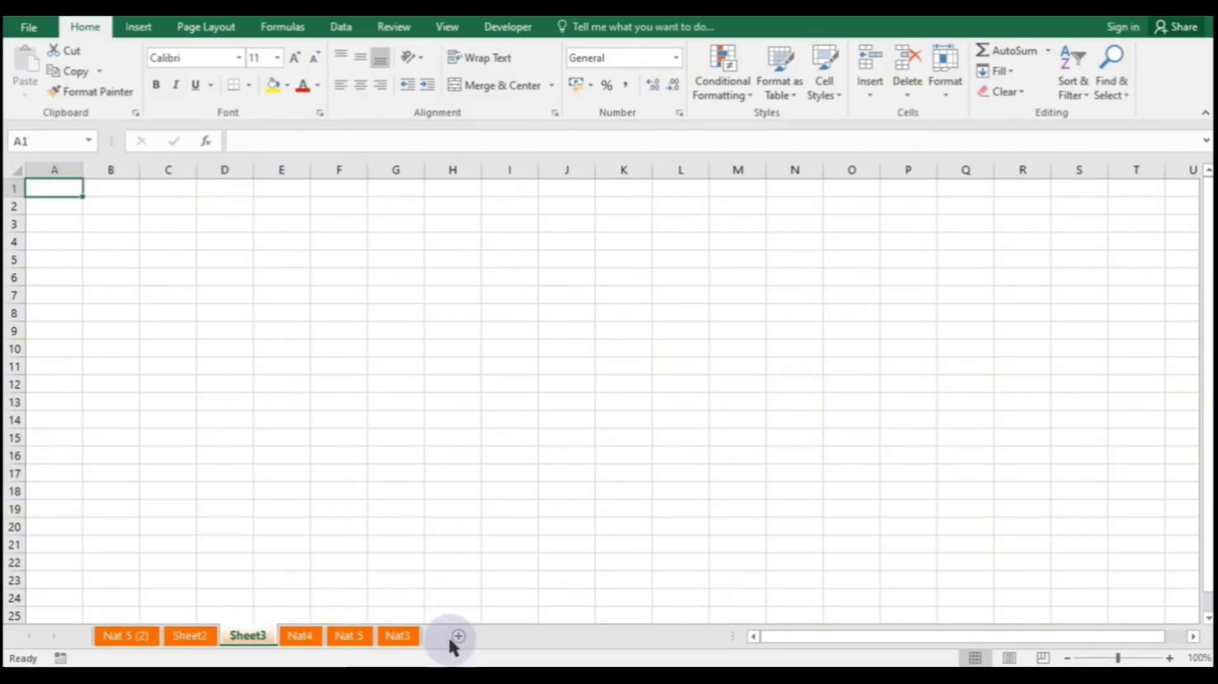
left_click(459, 635)
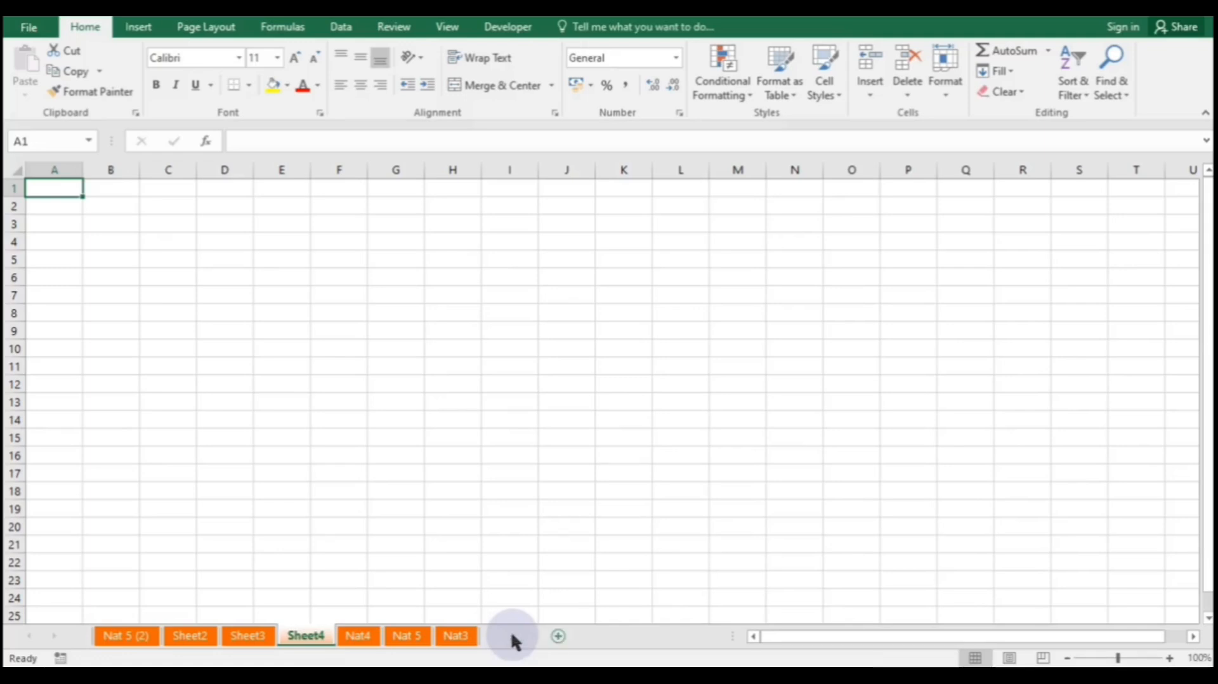
left_click(552, 636)
left_click(611, 636)
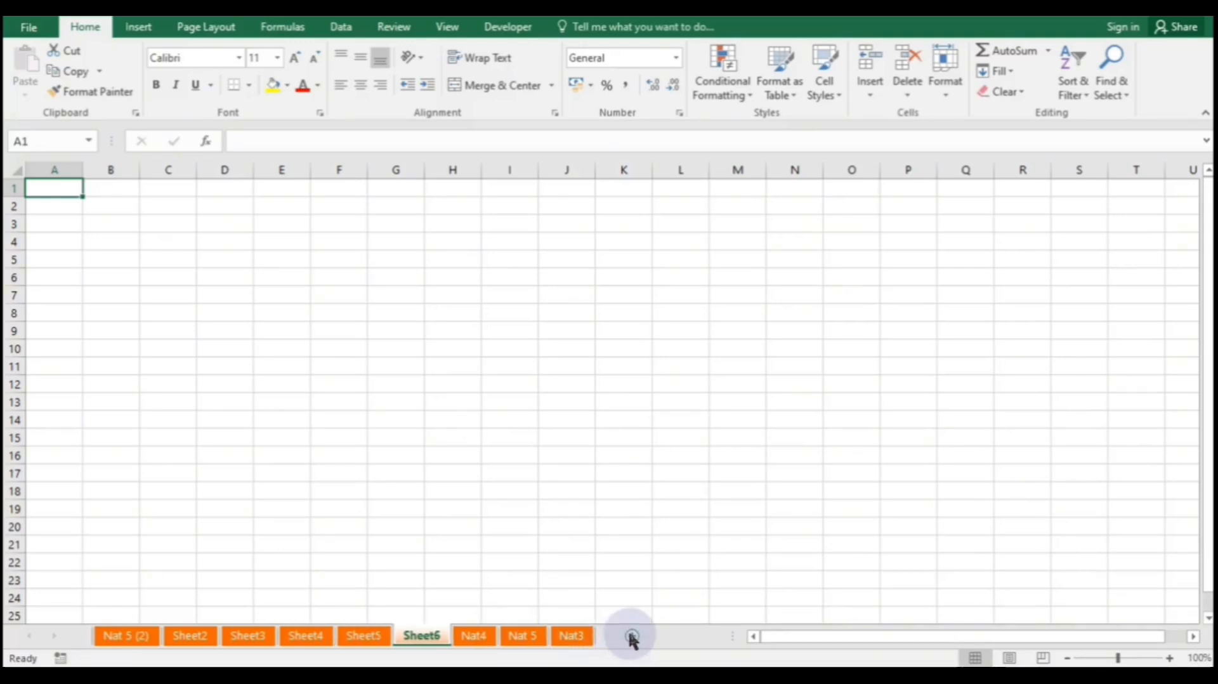
left_click(632, 635)
left_click(694, 635)
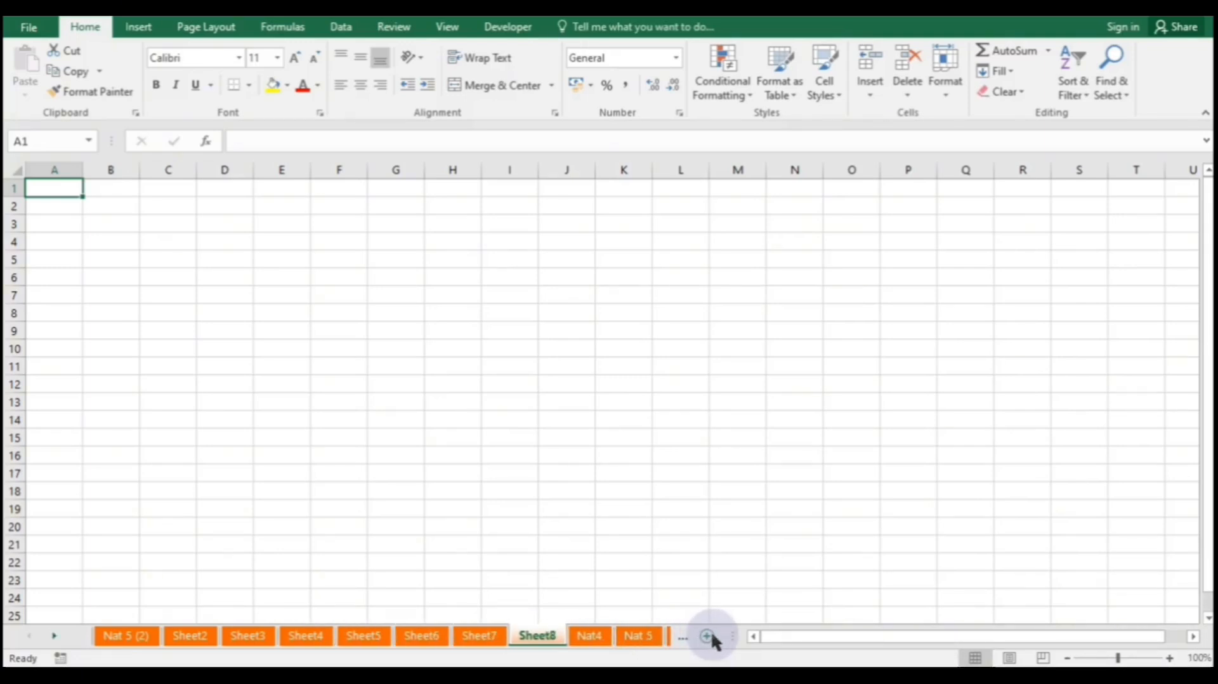
left_click(707, 635)
left_click(707, 635)
left_click(707, 635)
left_click(706, 636)
left_click(707, 636)
left_click(707, 636)
left_click(707, 635)
left_click(707, 635)
left_click(707, 635)
left_click(707, 636)
left_click(707, 636)
left_click(706, 635)
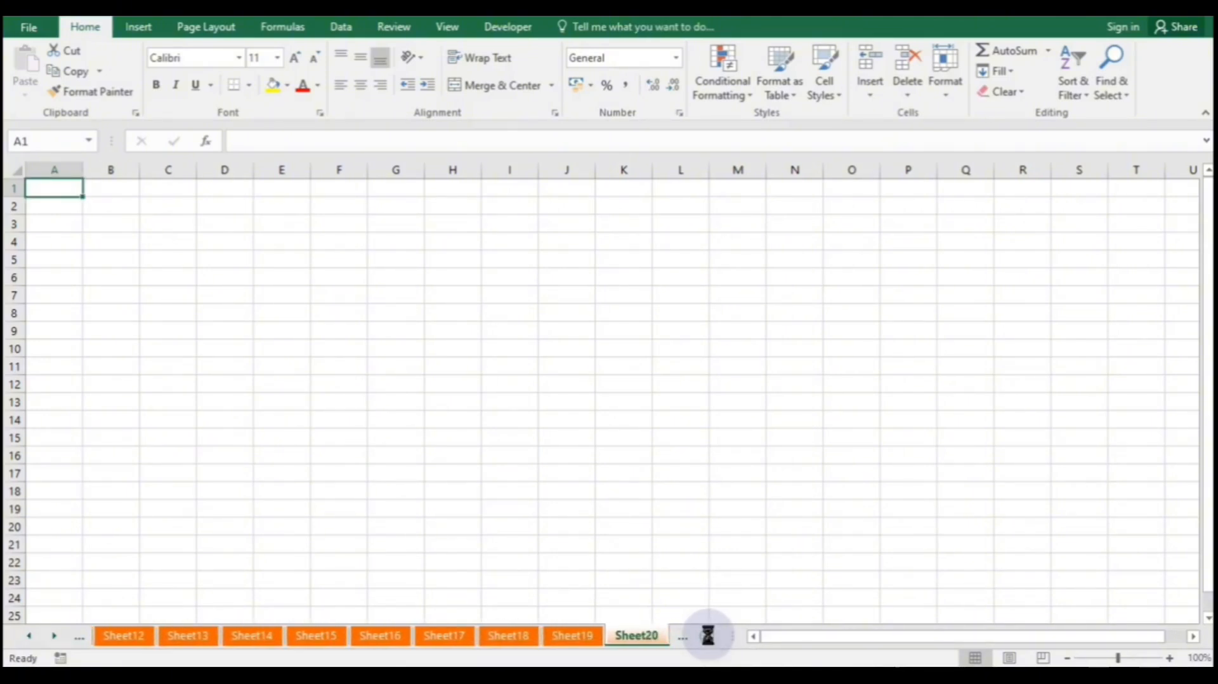
left_click(706, 636)
- Scroll through the sheet tabs with the tab scroll arrows to browse the new sheets
left_click(54, 636)
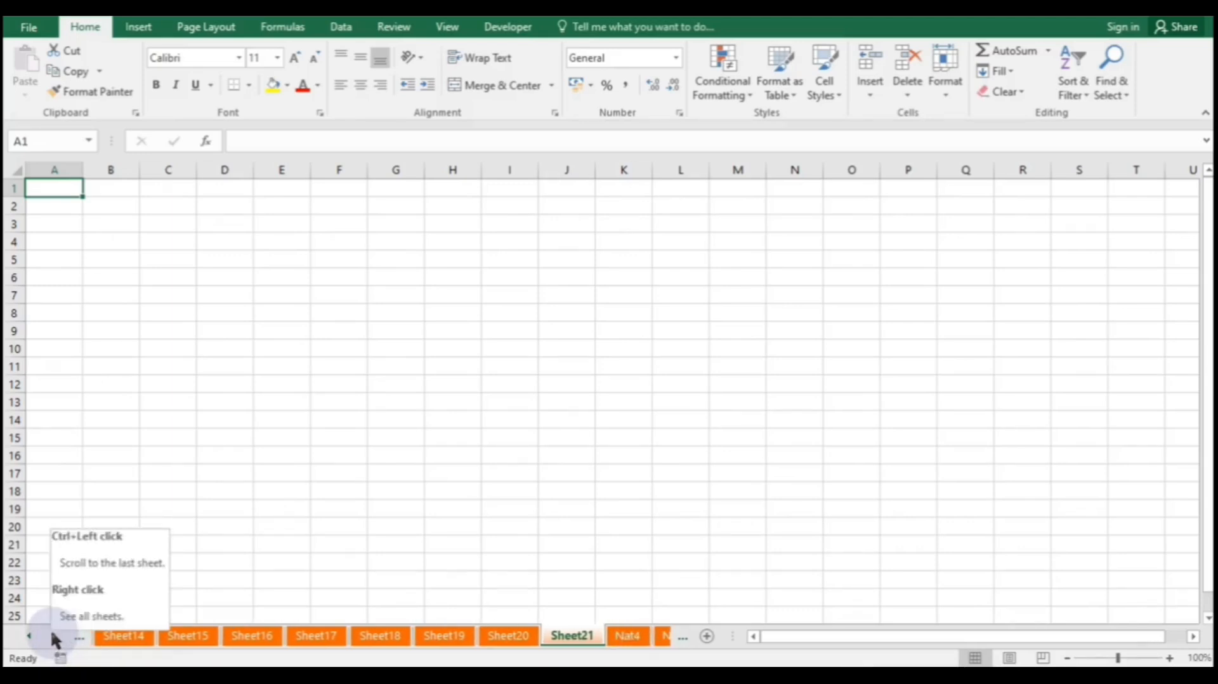
left_click(56, 635)
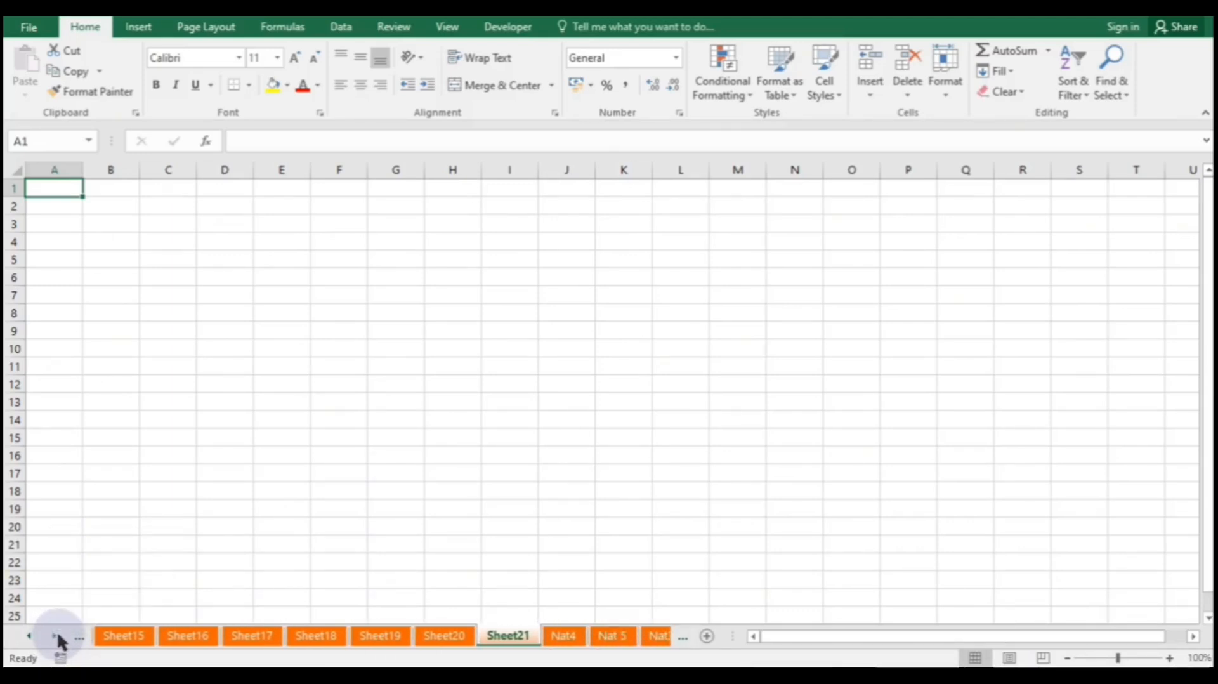
left_click(57, 635)
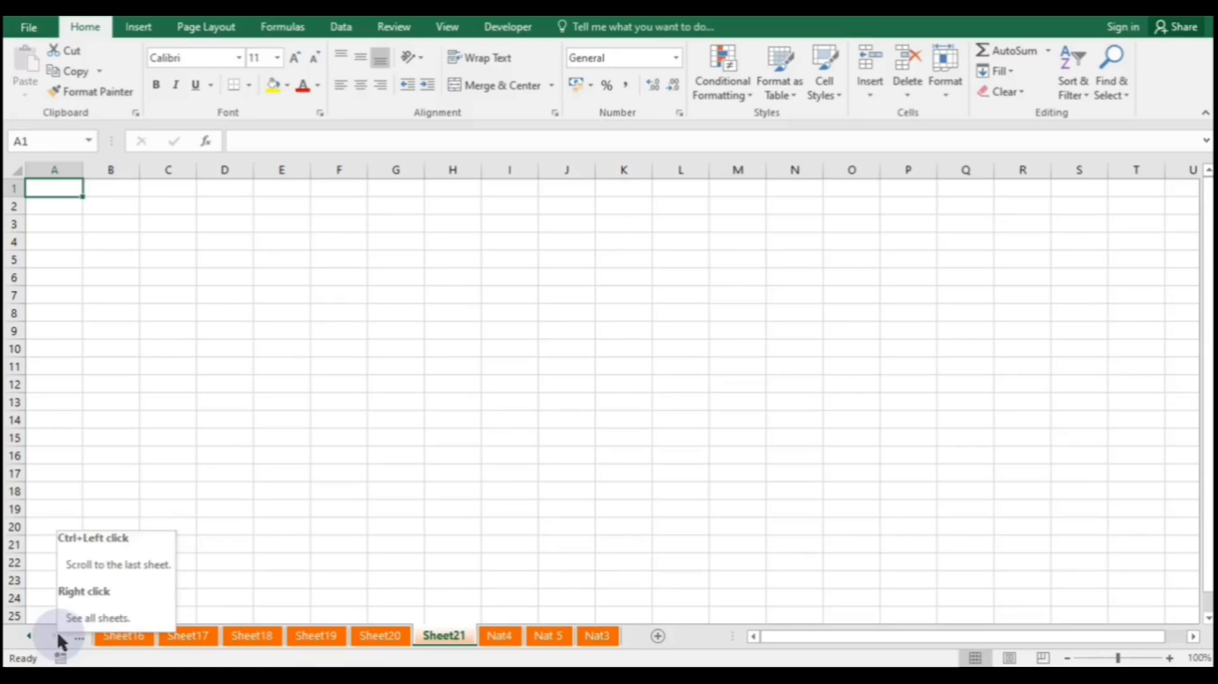
left_click(29, 635)
left_click(29, 635)
left_click(29, 635)
left_click(29, 634)
left_click(29, 634)
left_click(29, 634)
left_click(29, 635)
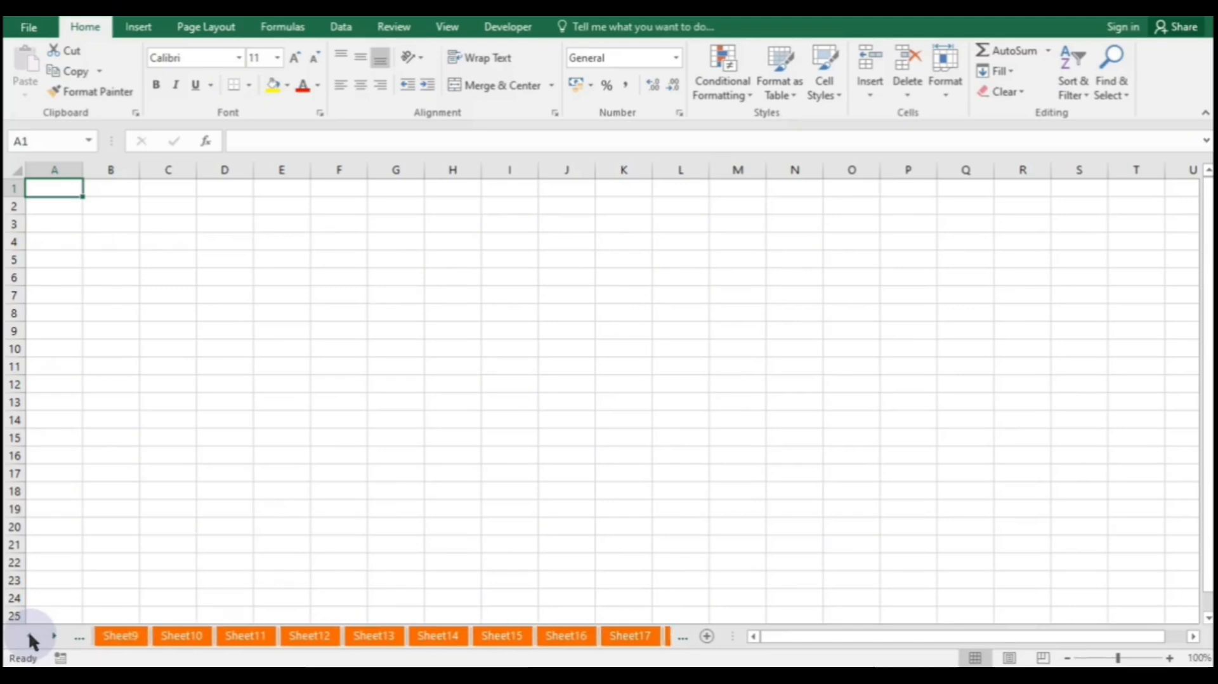
- Jump to Sheet9 from the full list of sheets
right_click(29, 634)
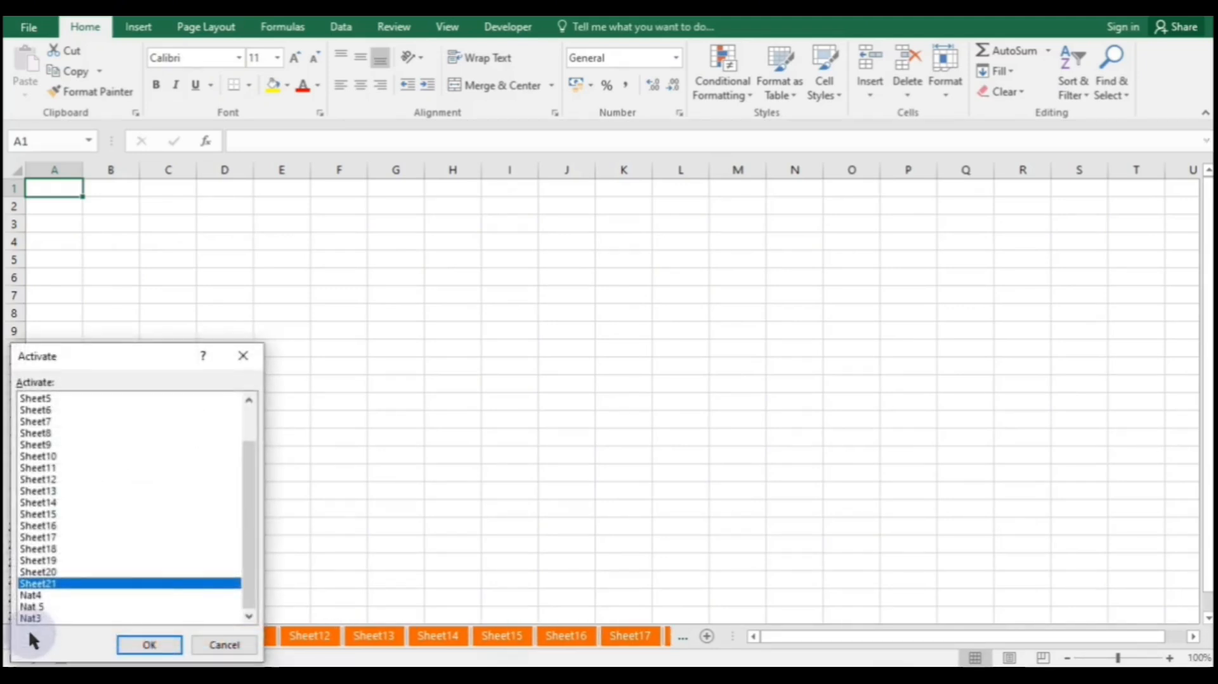
left_click(42, 446)
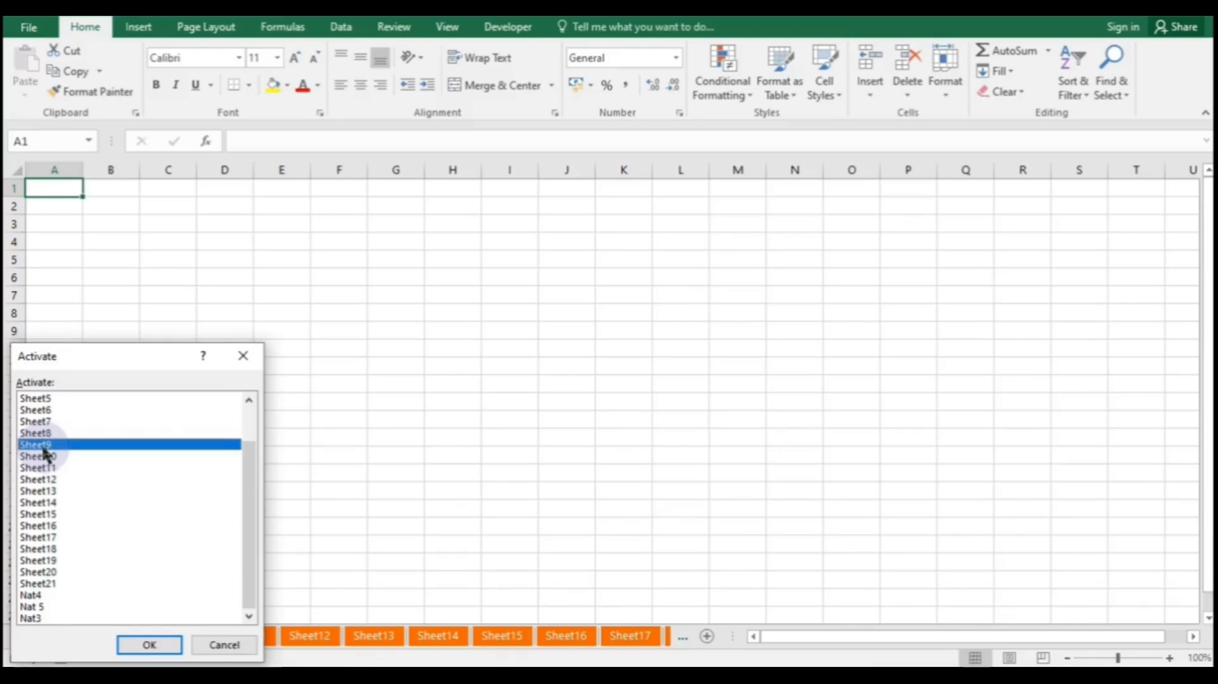
left_click(158, 642)
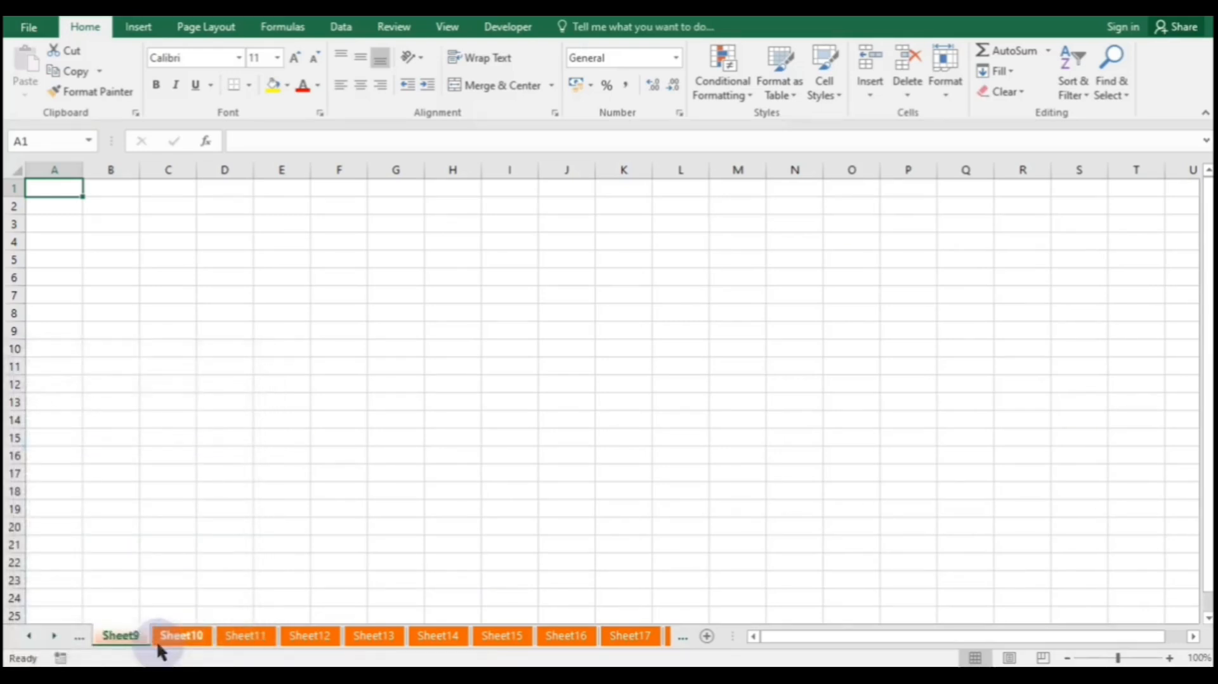
- Jump back to the Nat 5 (2) sheet from the sheet list
right_click(28, 634)
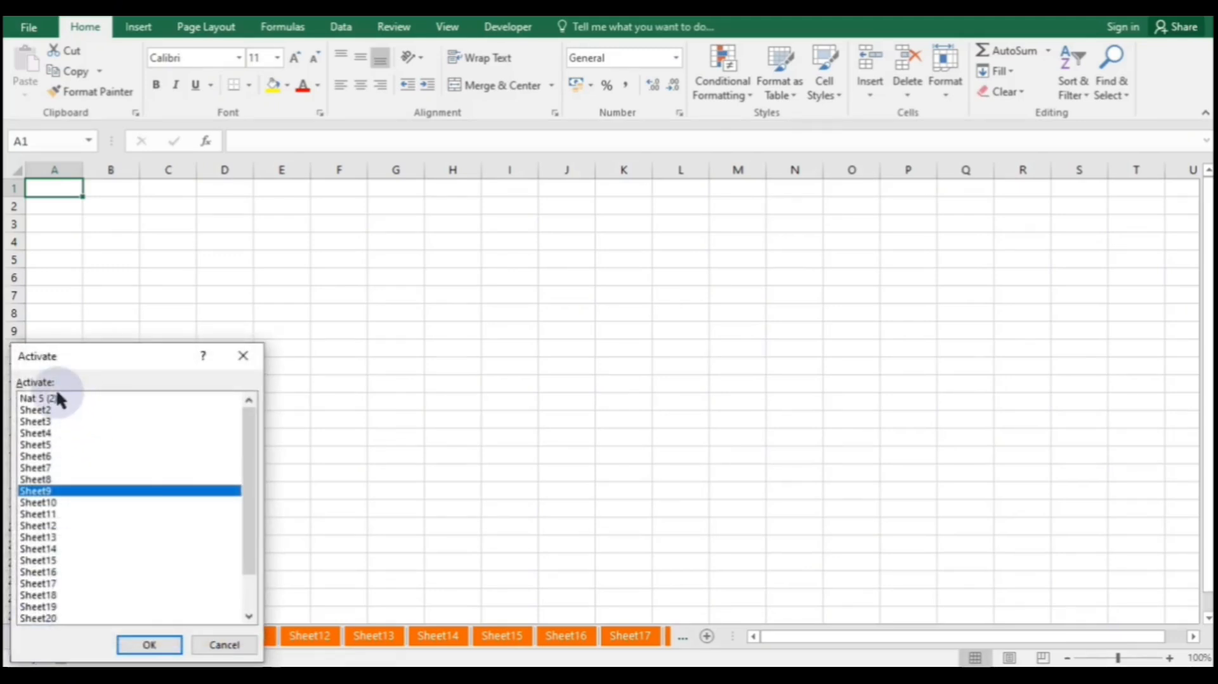
left_click(56, 397)
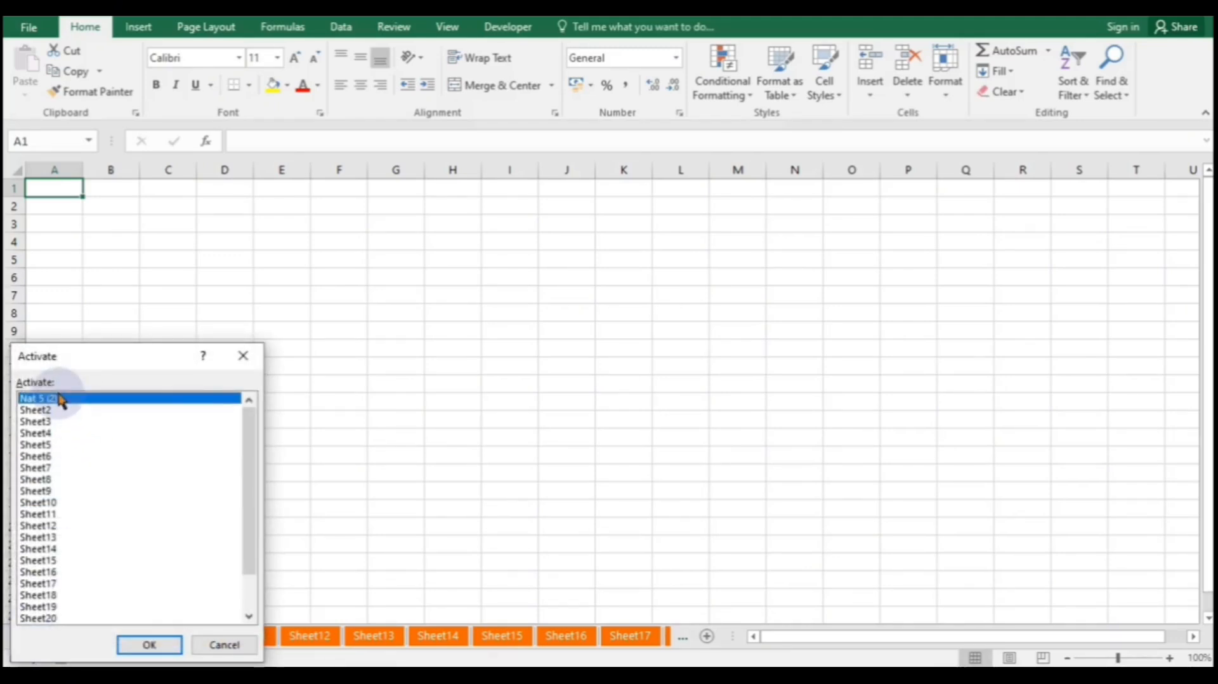
left_click(159, 646)
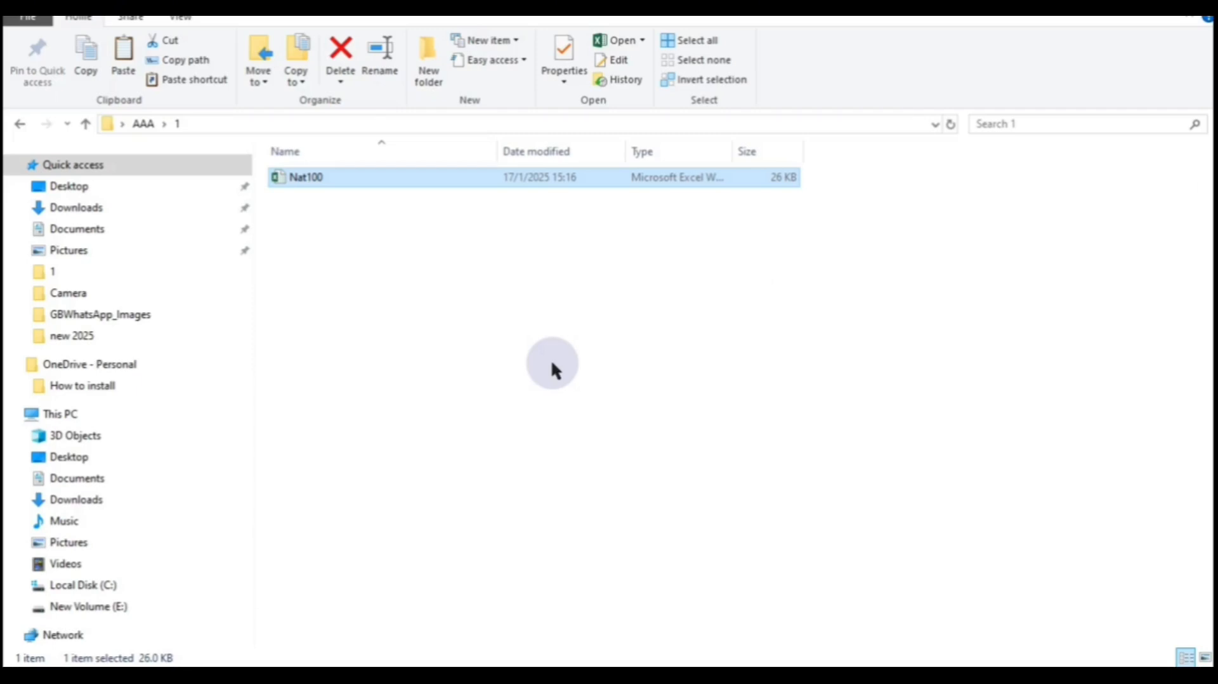
- Open the Nat100 workbook from the AAA > 1 folder in File Explorer
double_click(489, 178)
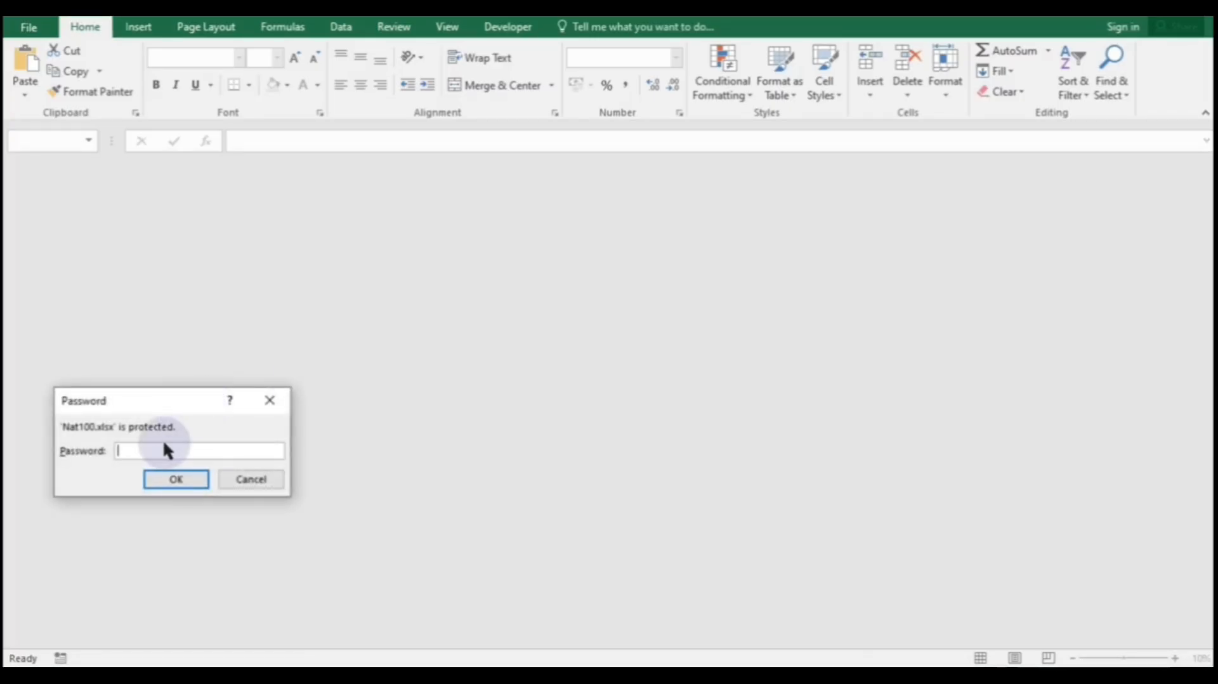
- Unlock Nat100 with its password and dismiss the Office activation notice
type("12")
left_click(177, 481)
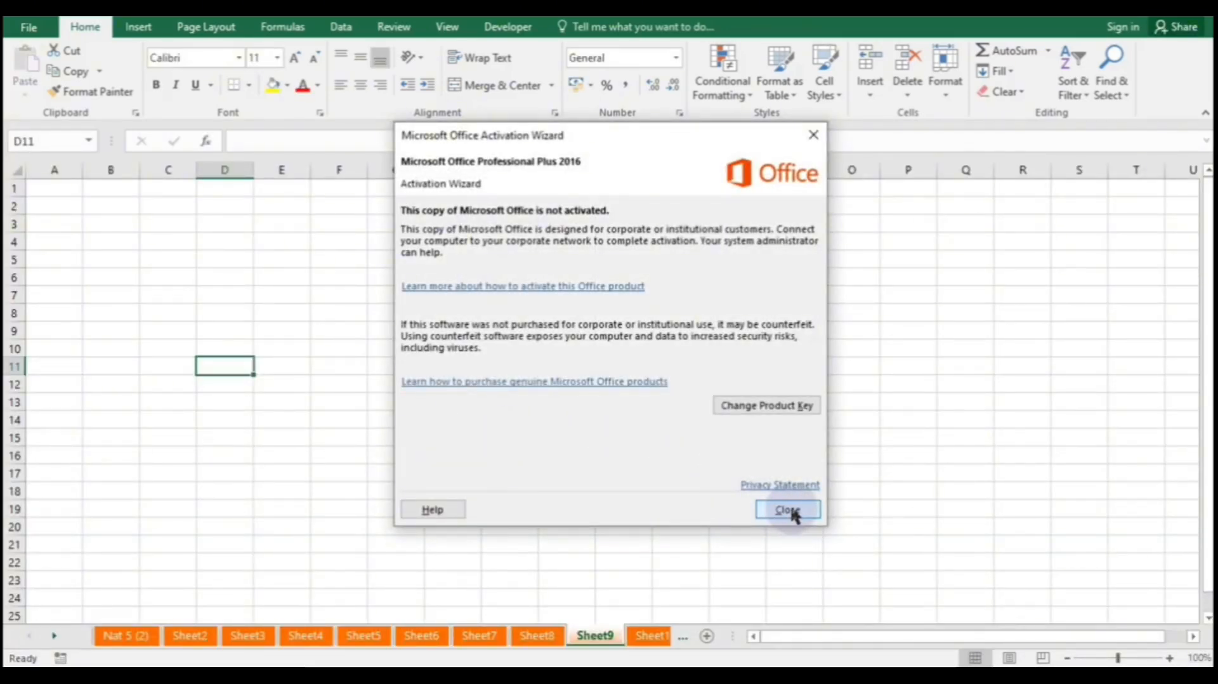
left_click(789, 510)
- On Sheet9, enter ff in I16 and ewe in F16
left_click(516, 460)
type("ff")
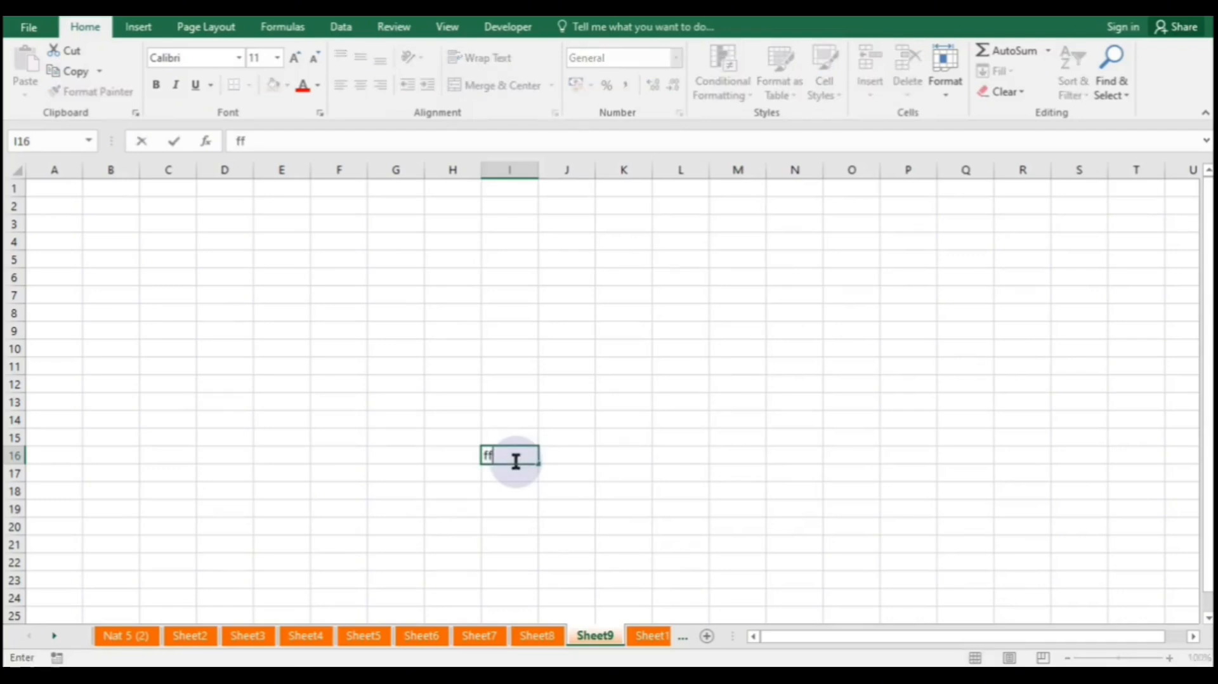
left_click(362, 448)
type("ewe")
left_click(328, 564)
- Enter reer in A1 of Sheet3, then open the workbook's File Info page
left_click(260, 636)
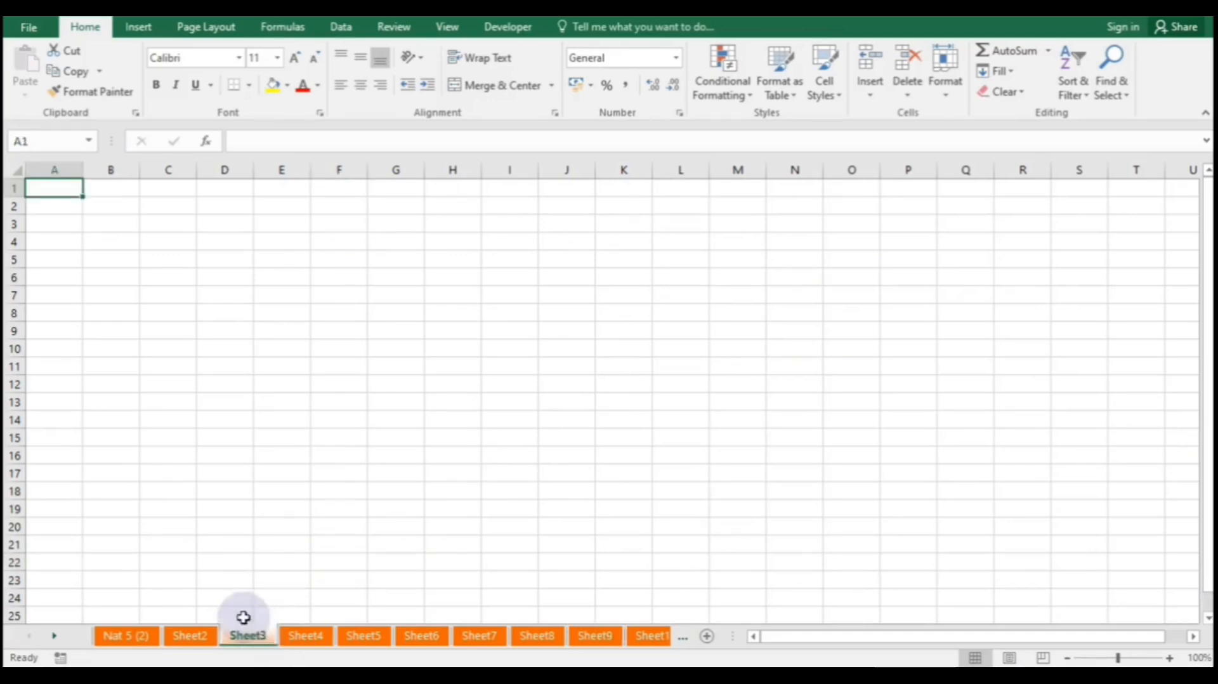
type("reer")
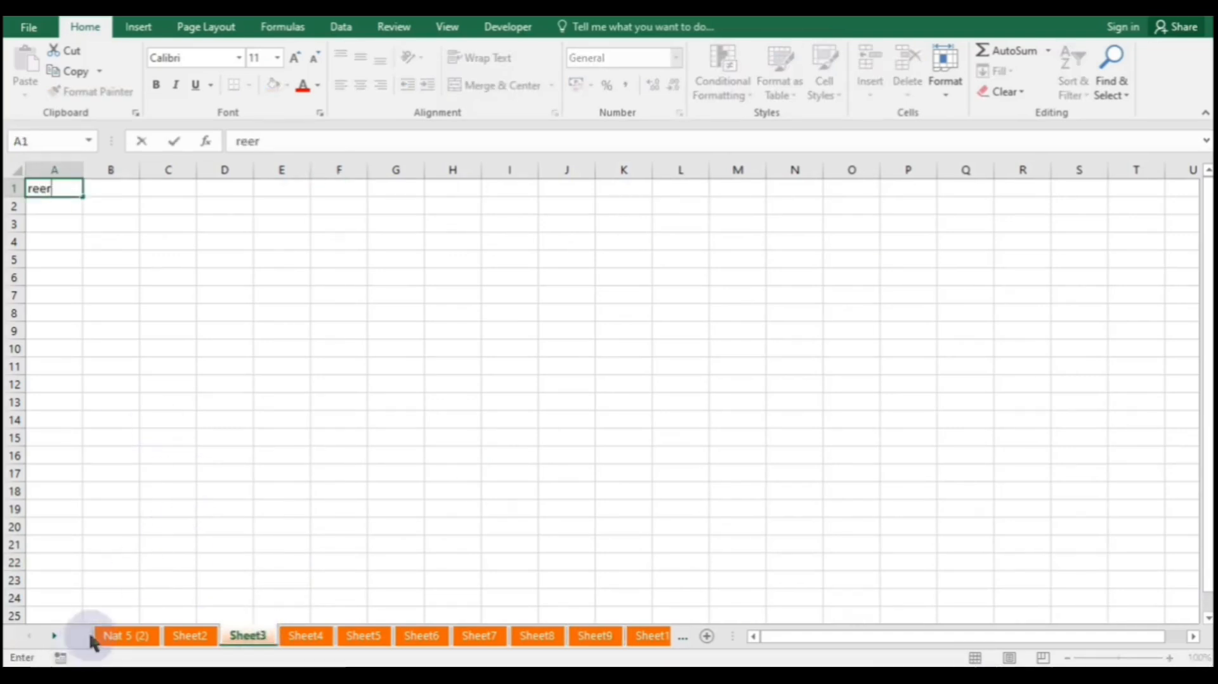
left_click(53, 632)
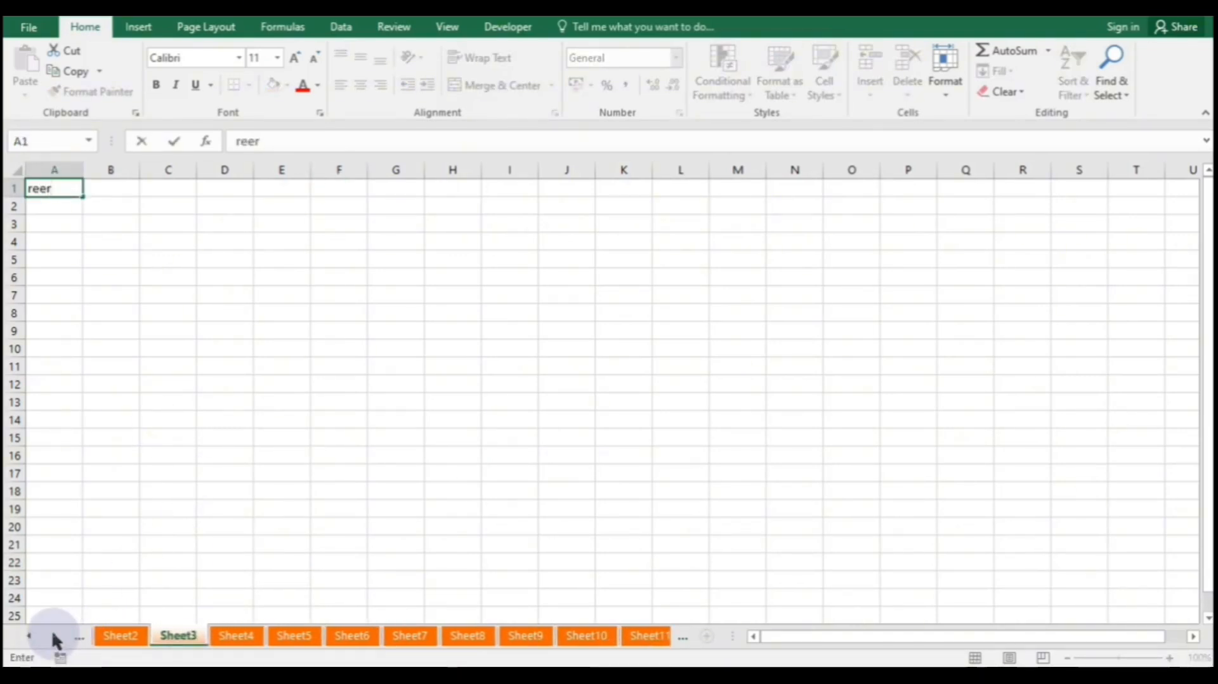
left_click(188, 367)
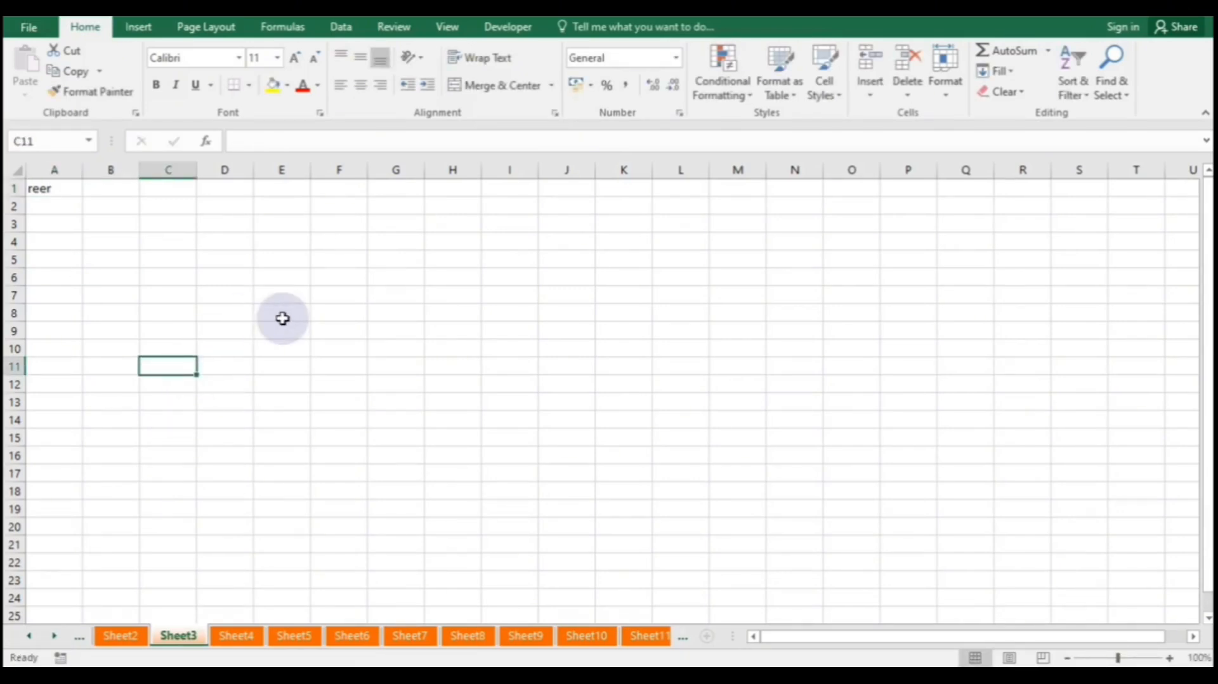
left_click(37, 28)
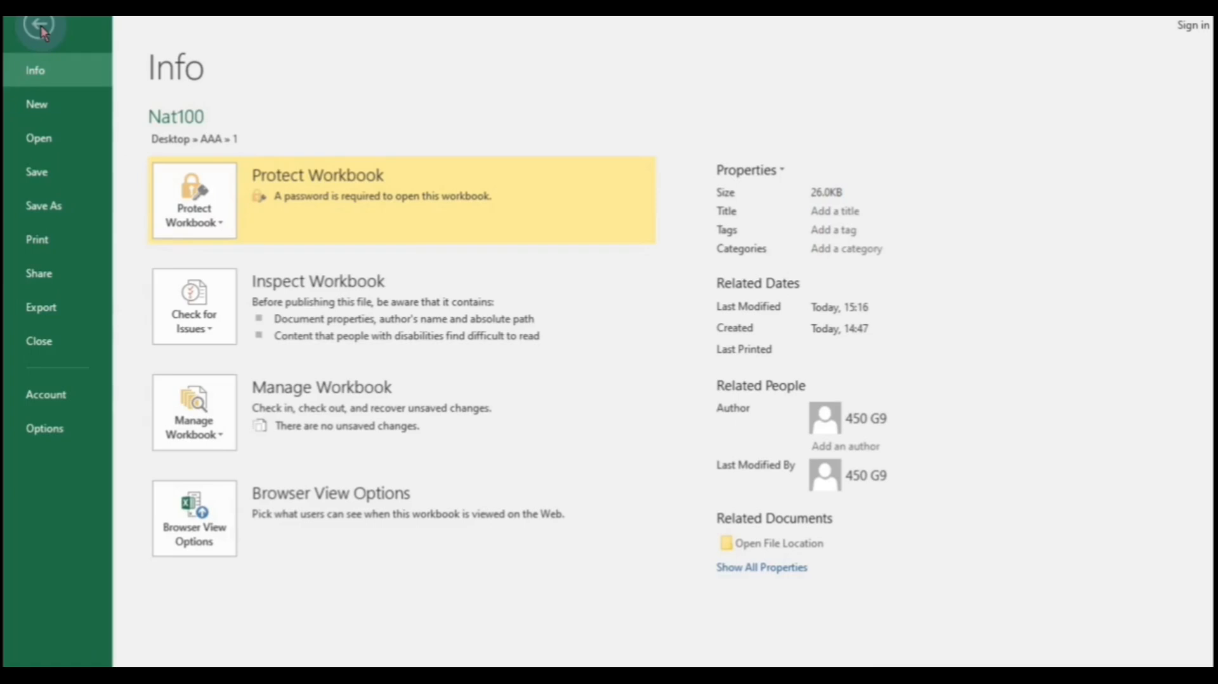
- Start Encrypt with Password on the workbook, then close the prompt without applying it
left_click(219, 224)
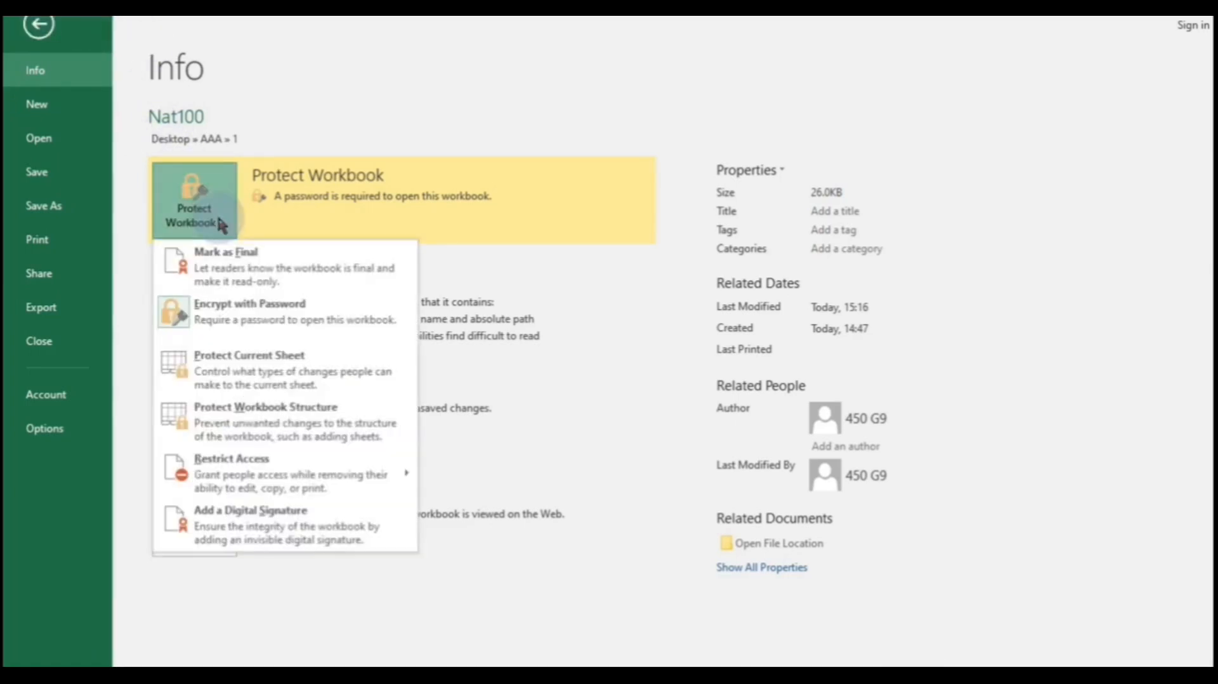
left_click(216, 320)
type("1234")
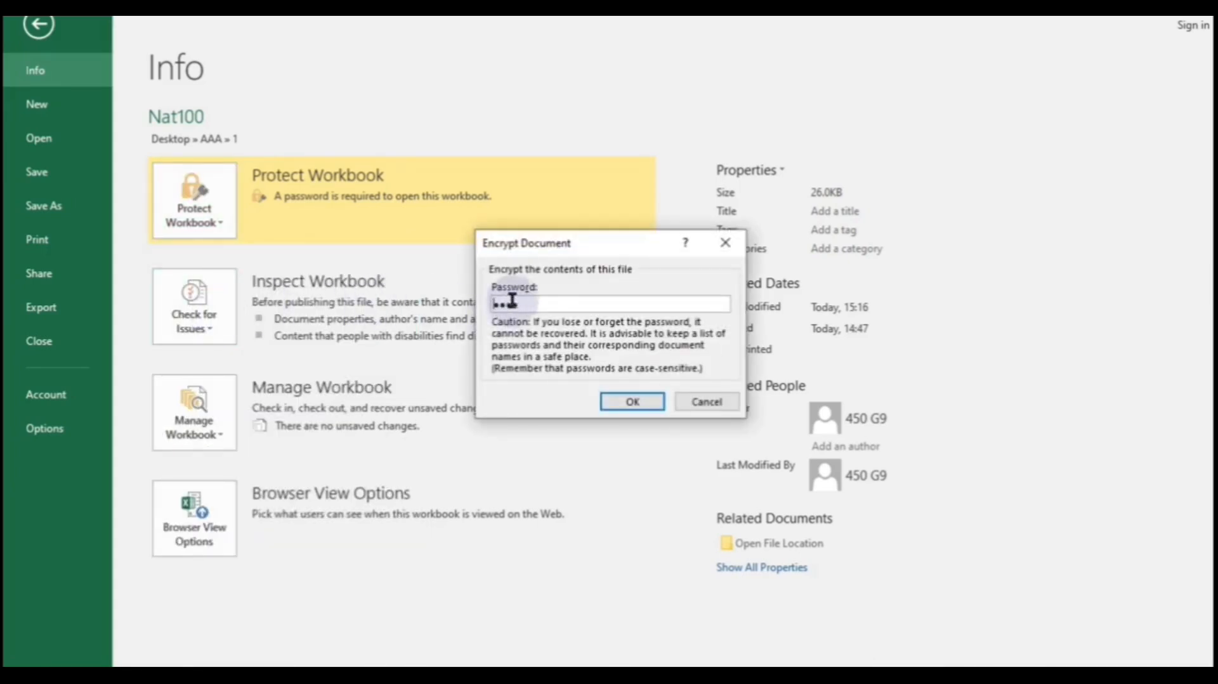
left_click(632, 400)
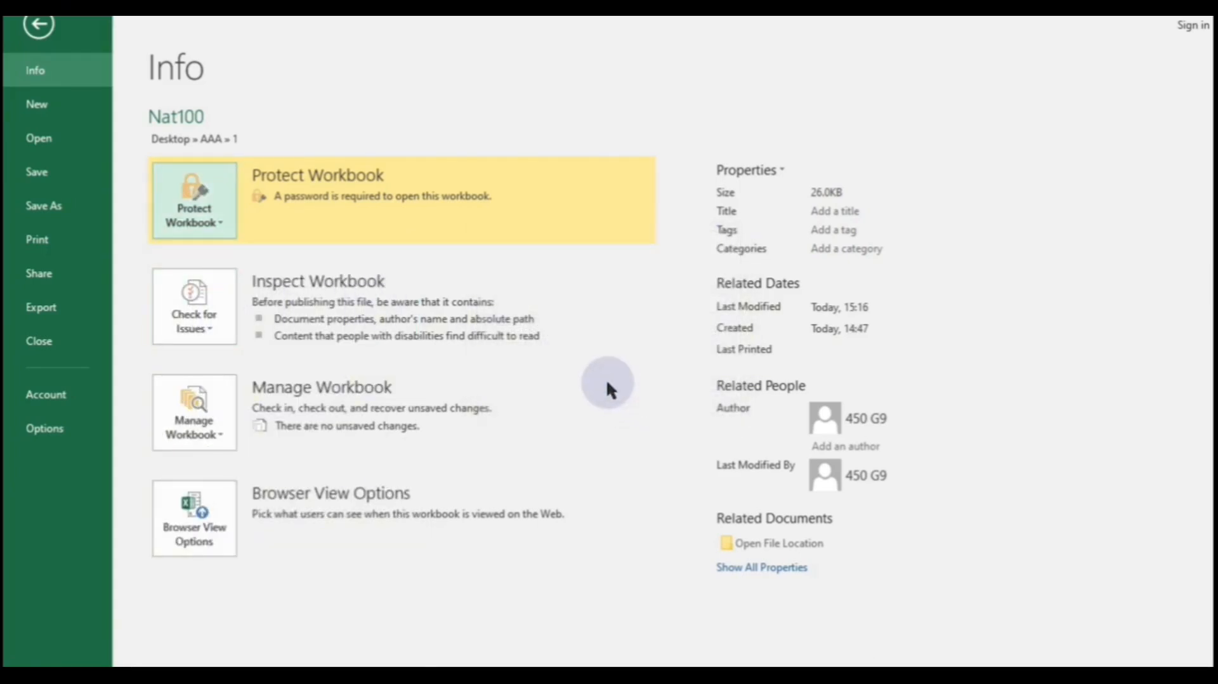
- Retry encrypting with a password, but the mismatched confirmation gets rejected
left_click(223, 230)
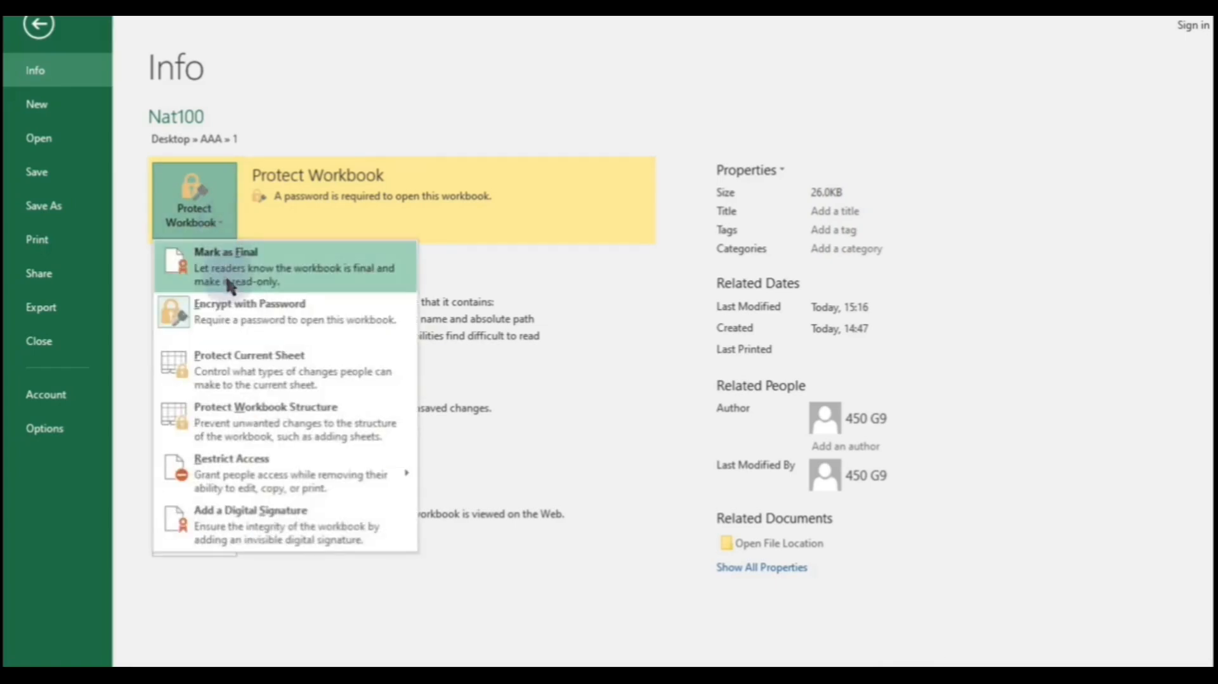
left_click(247, 321)
type("1234")
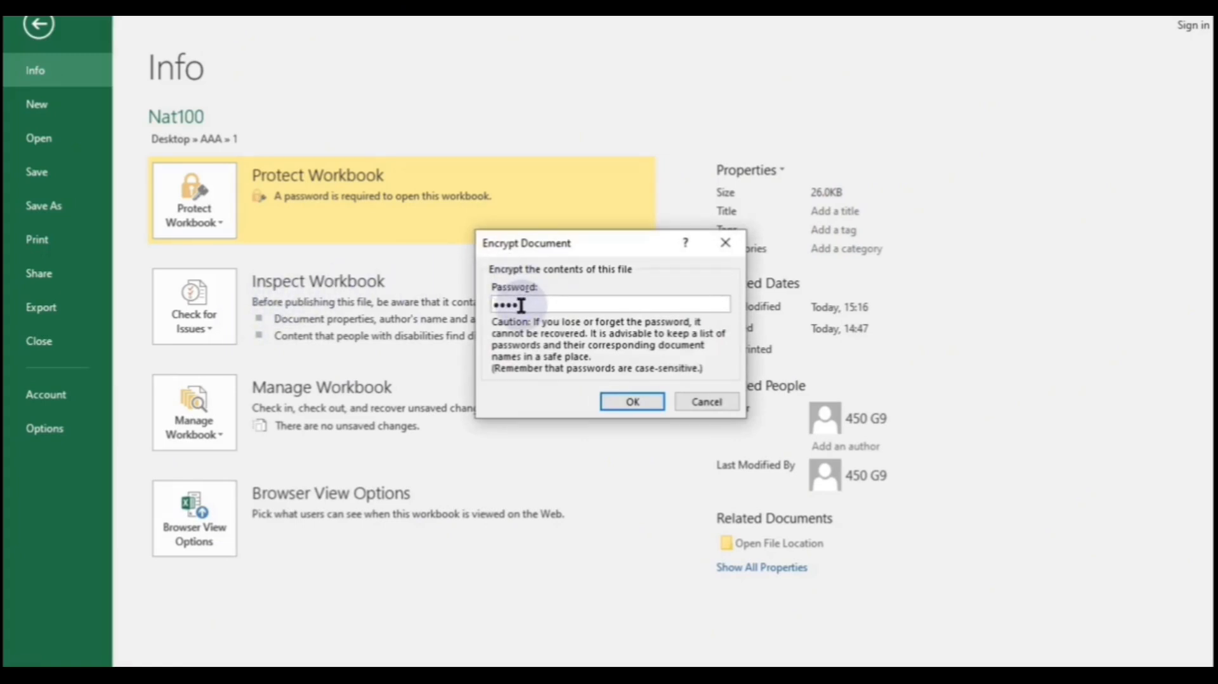
key("BackSpace")
key("BackSpace")
key("BackSpace")
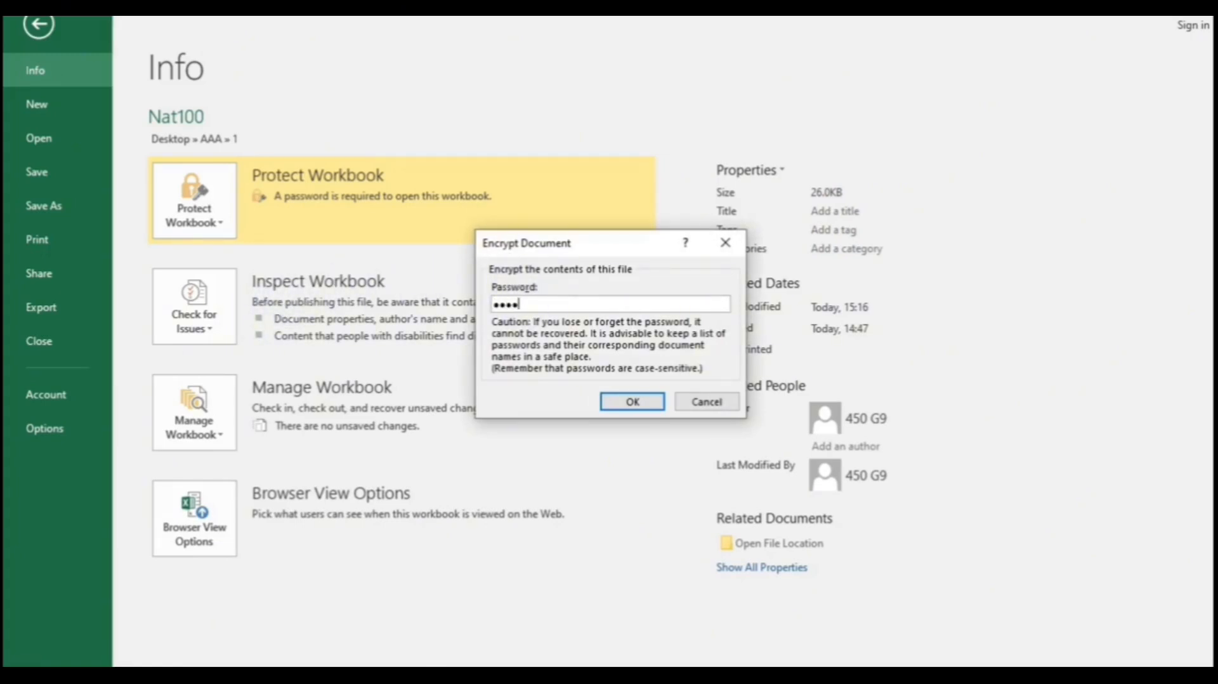
left_click(635, 400)
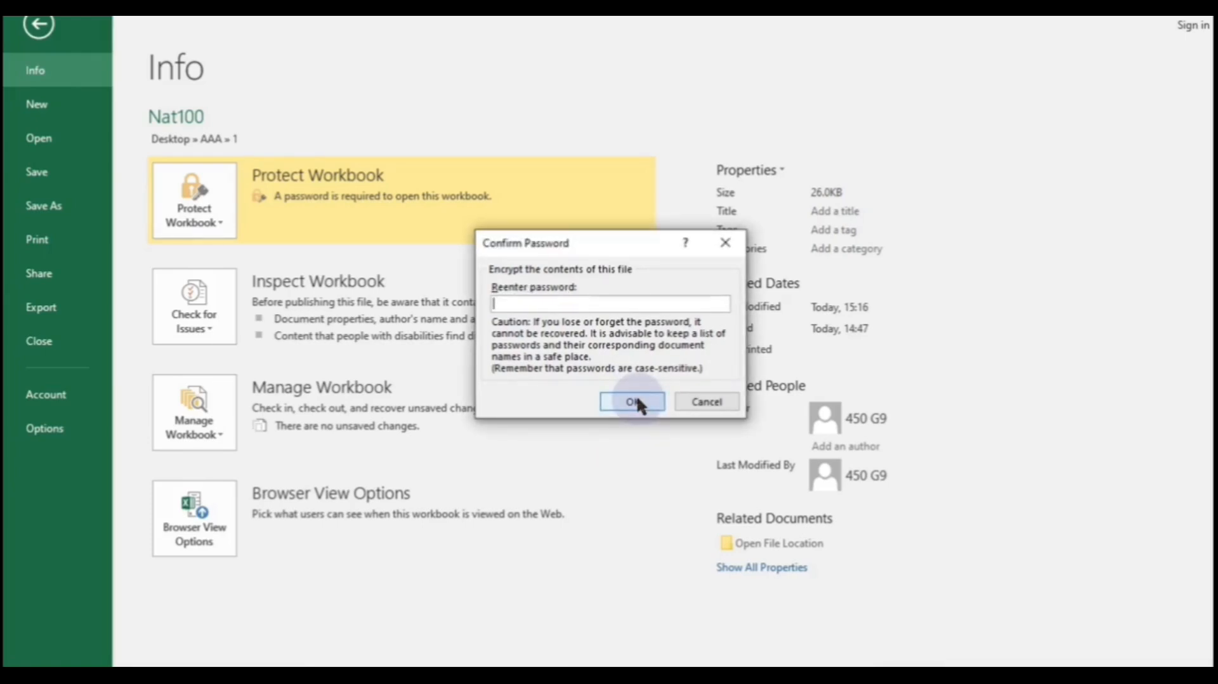
type("123")
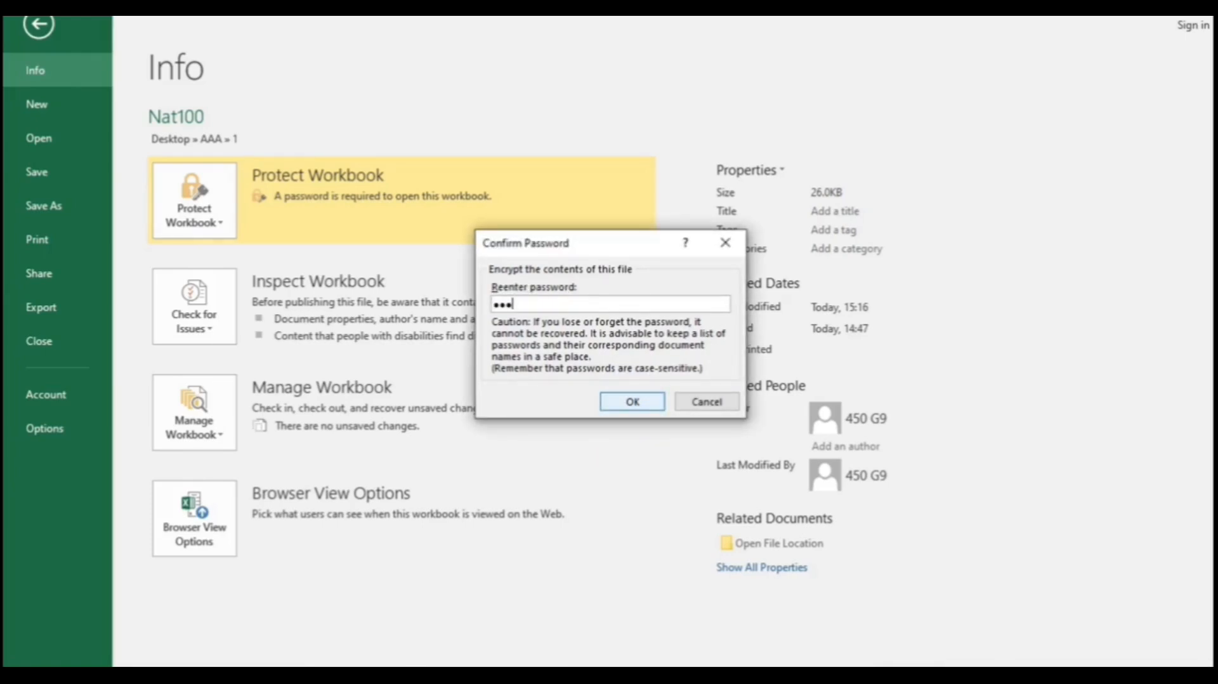
left_click(634, 402)
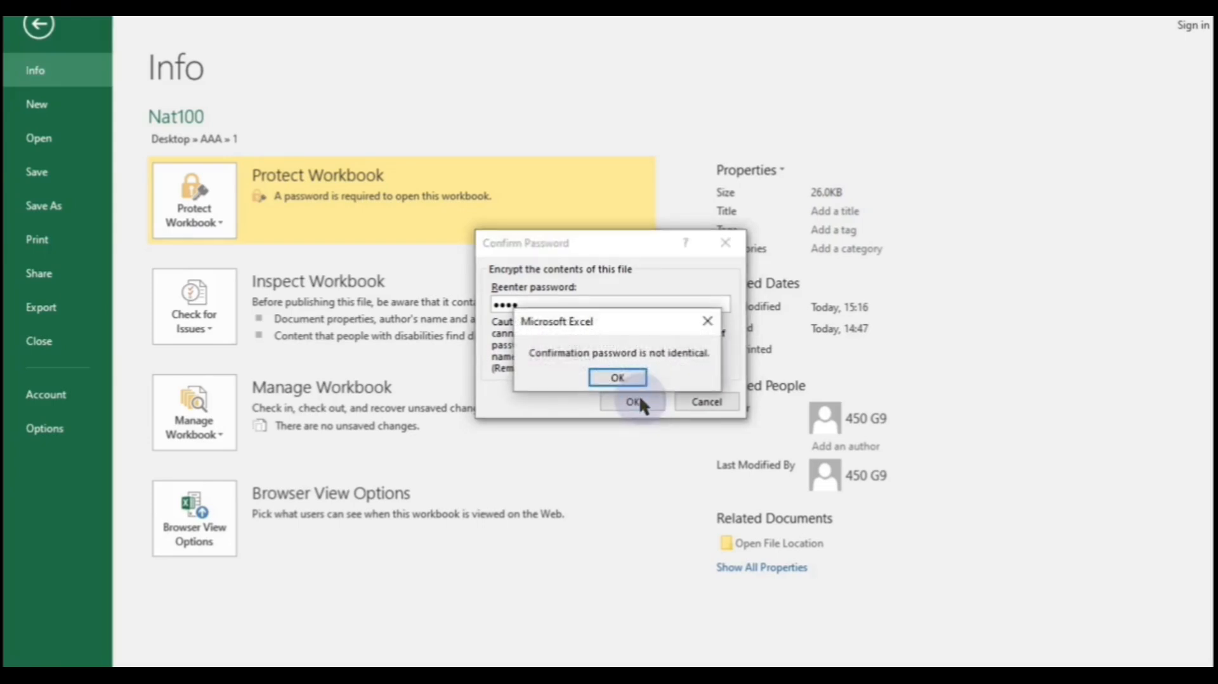
left_click(619, 378)
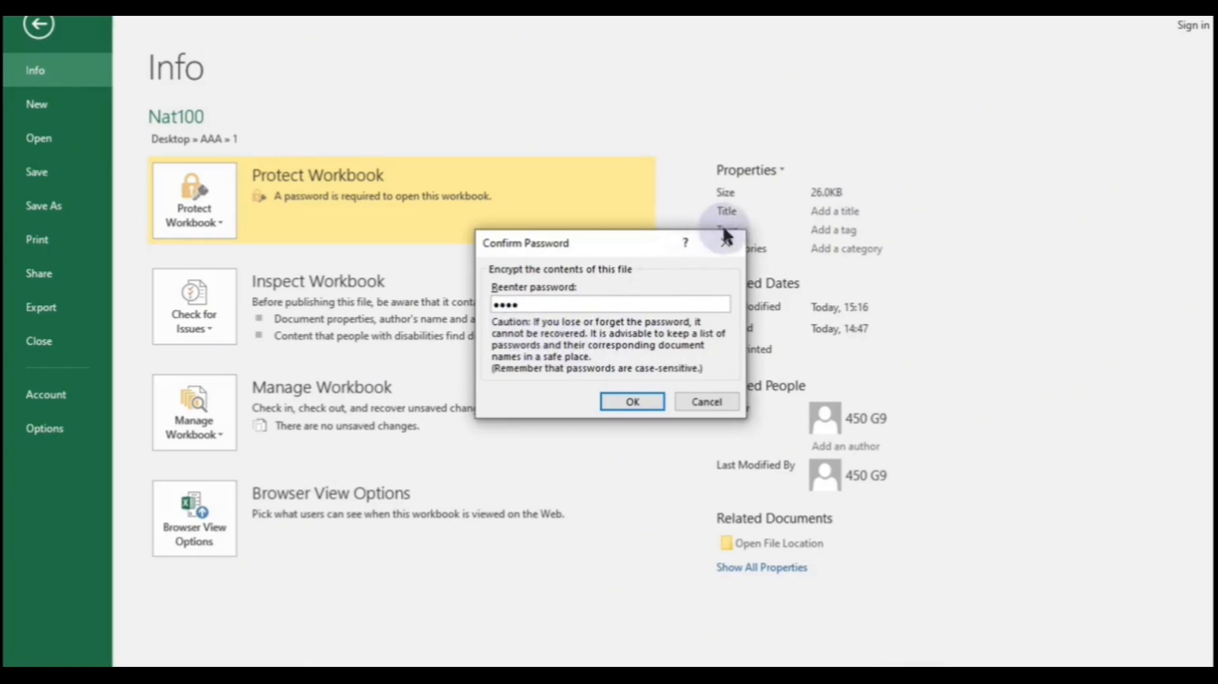
- Cancel both password dialogs and return from the Info page to Sheet3
left_click(739, 242)
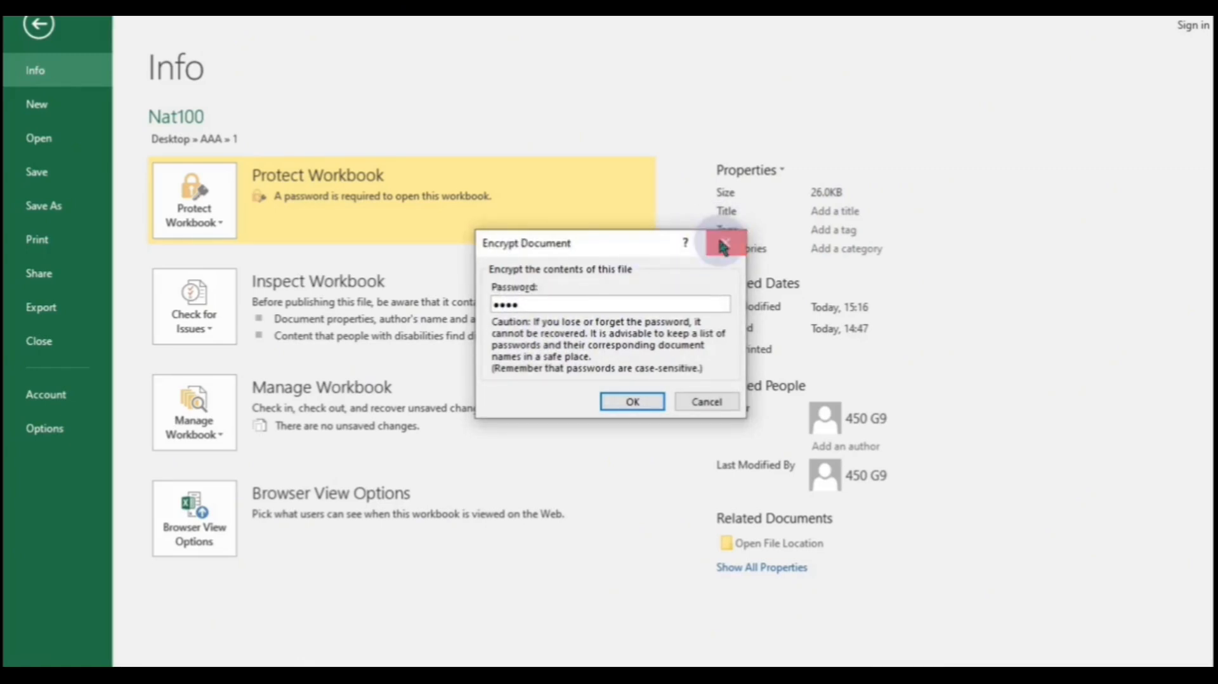
left_click(713, 245)
left_click(39, 26)
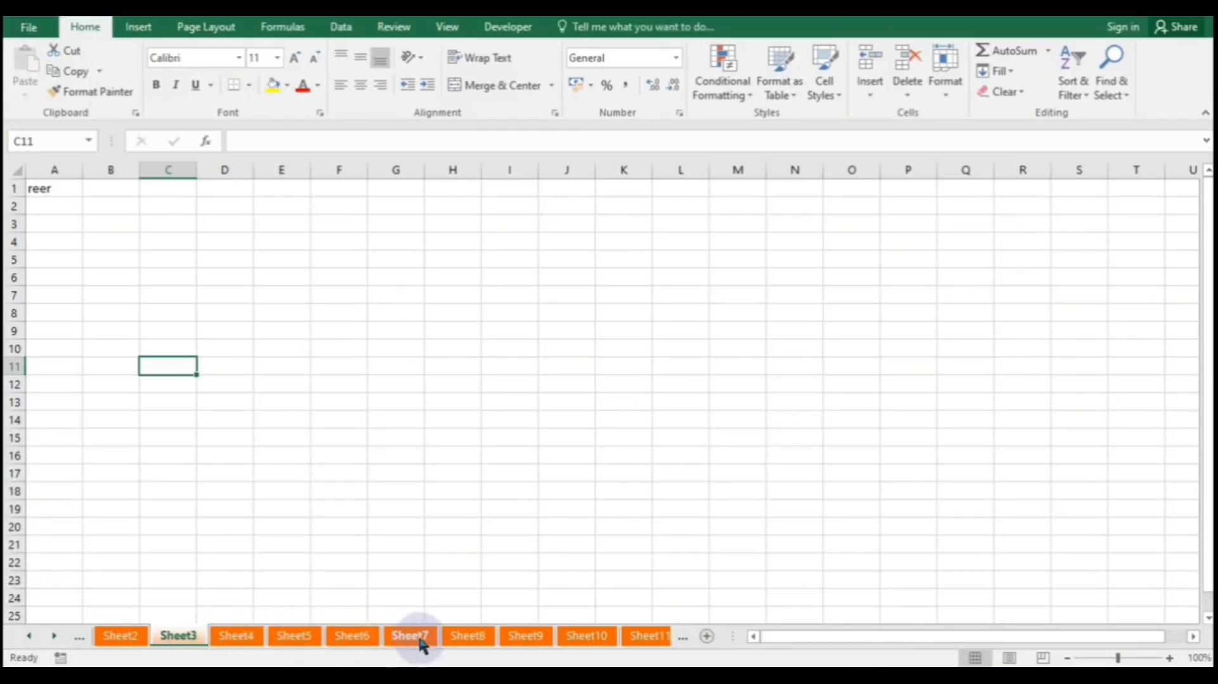
- Protect Sheet8 with a password via Protect Sheet, entering and confirming it
left_click(463, 637)
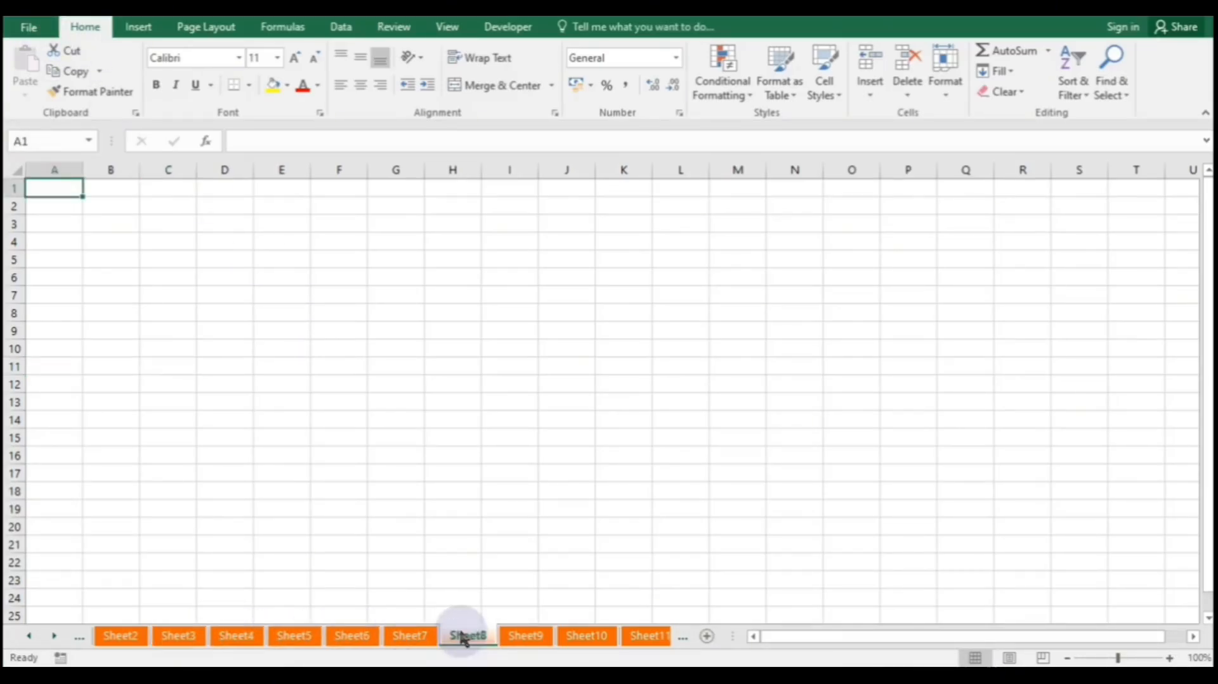
right_click(464, 638)
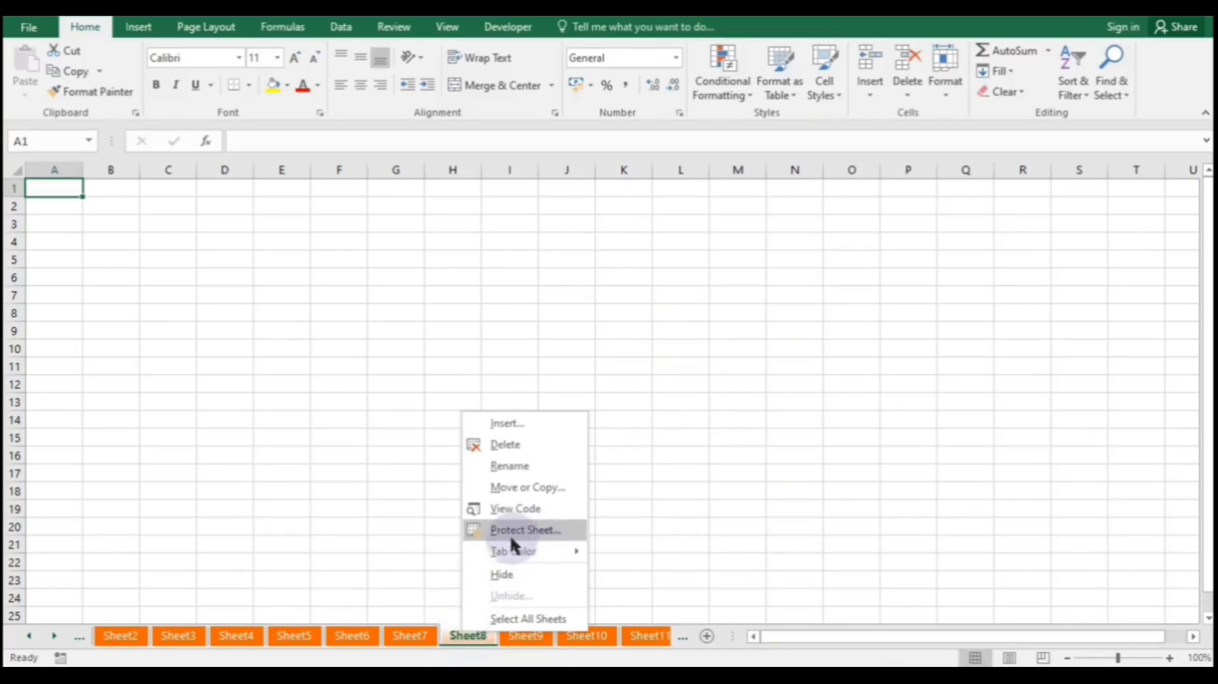
left_click(528, 532)
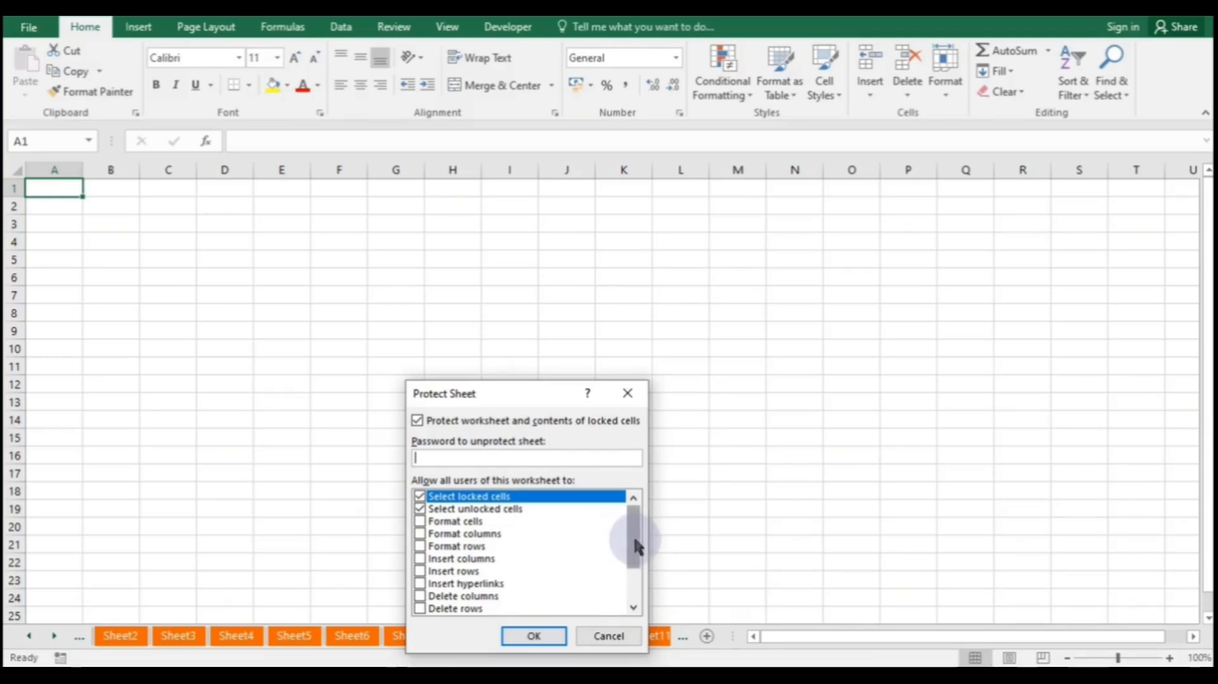
left_click_drag(637, 546, 645, 522)
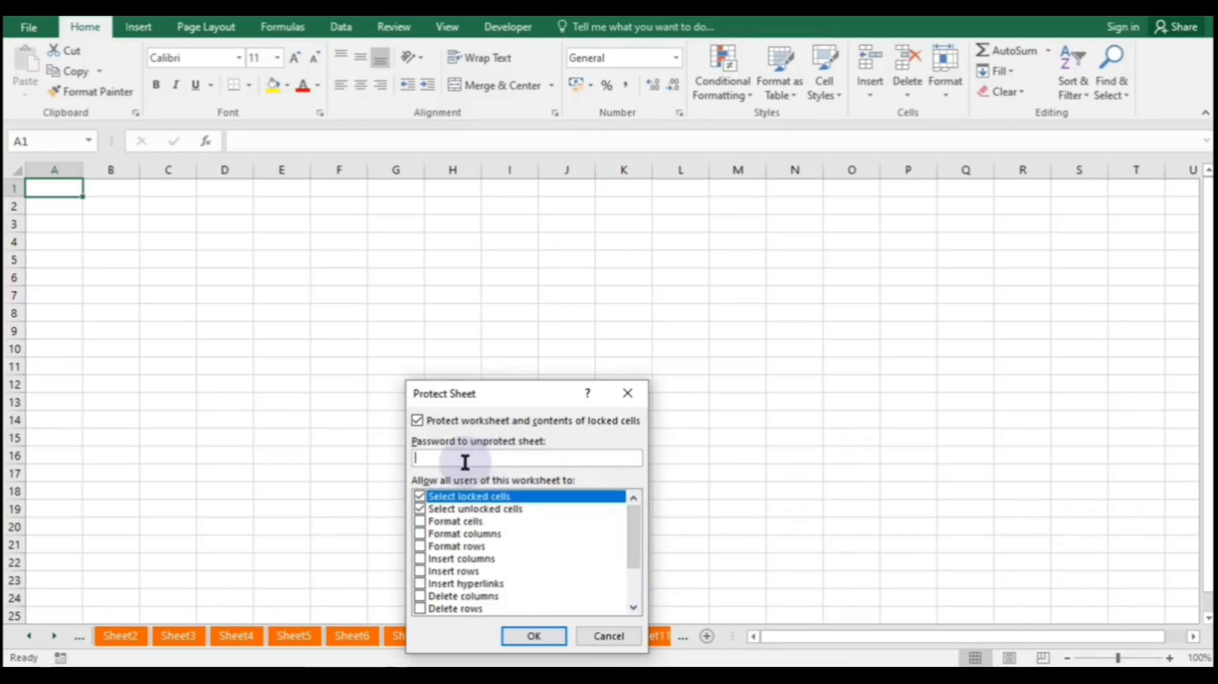
type("234")
left_click(539, 635)
type("1234")
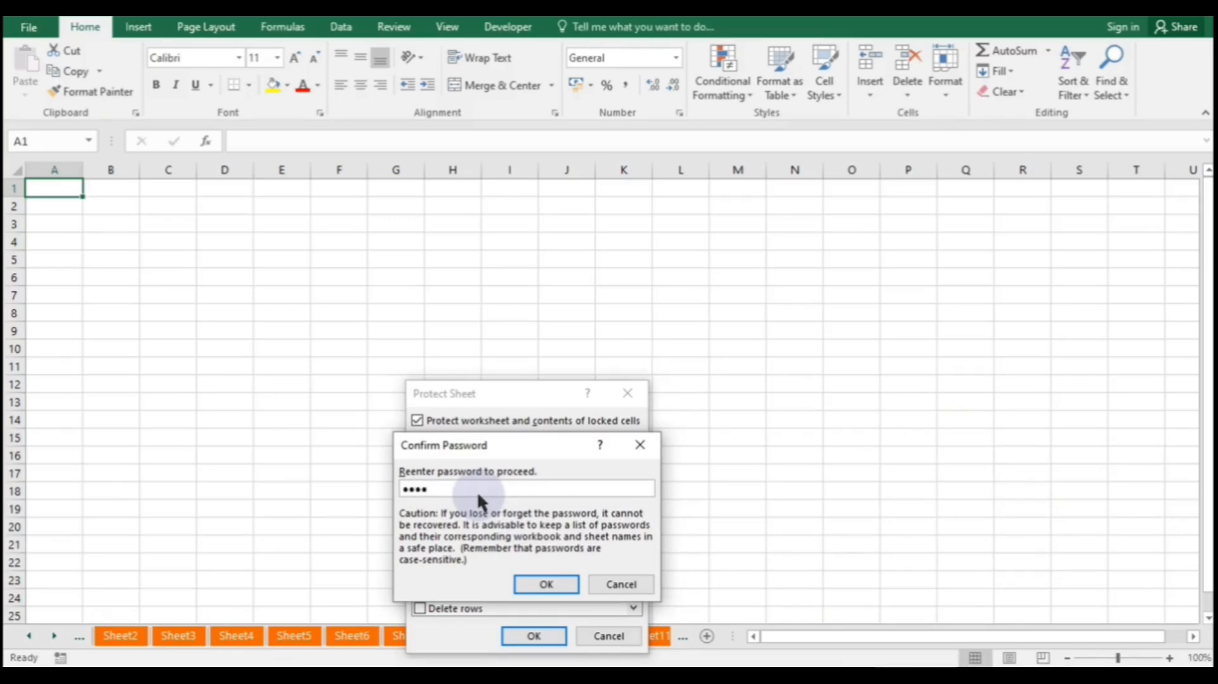
left_click(546, 581)
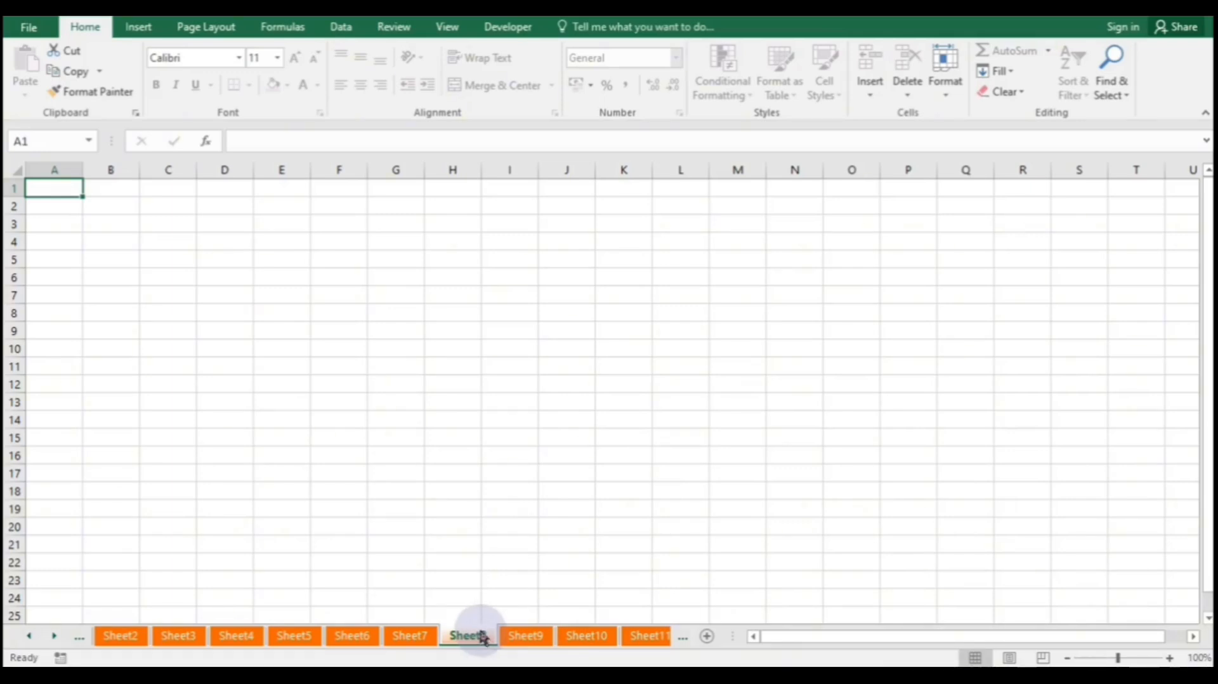
- Try editing cells I14 and G21 on the protected sheet, dismissing both protection warnings
left_click(528, 425)
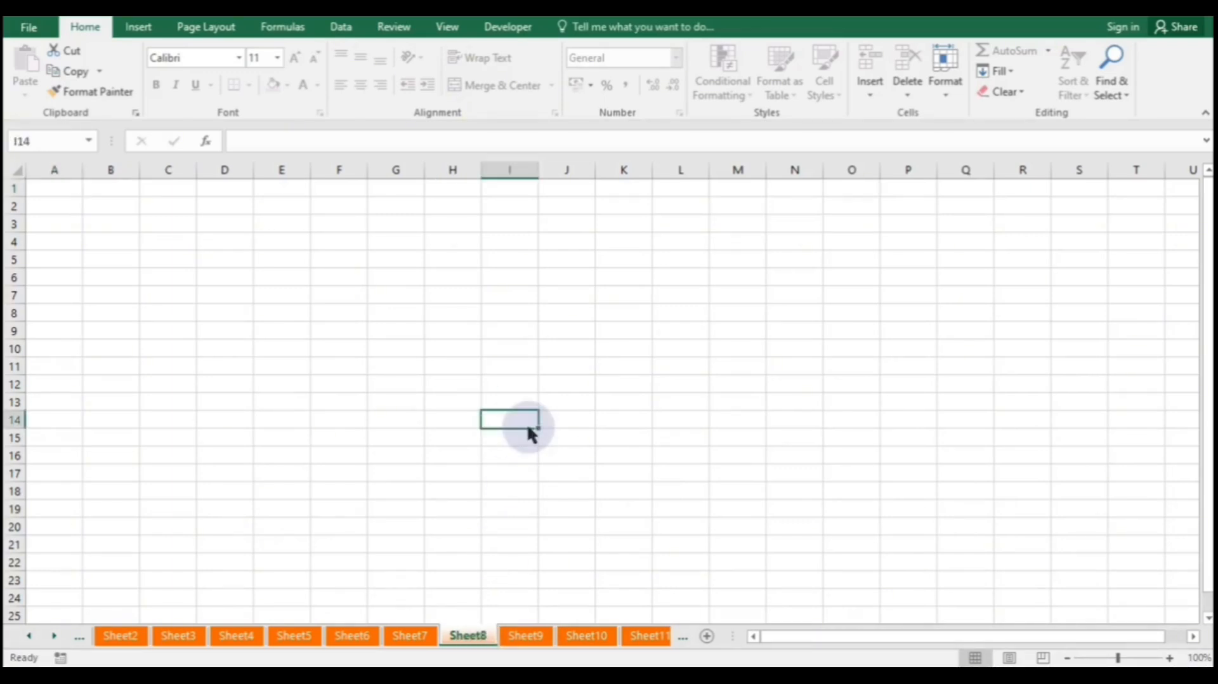
double_click(526, 424)
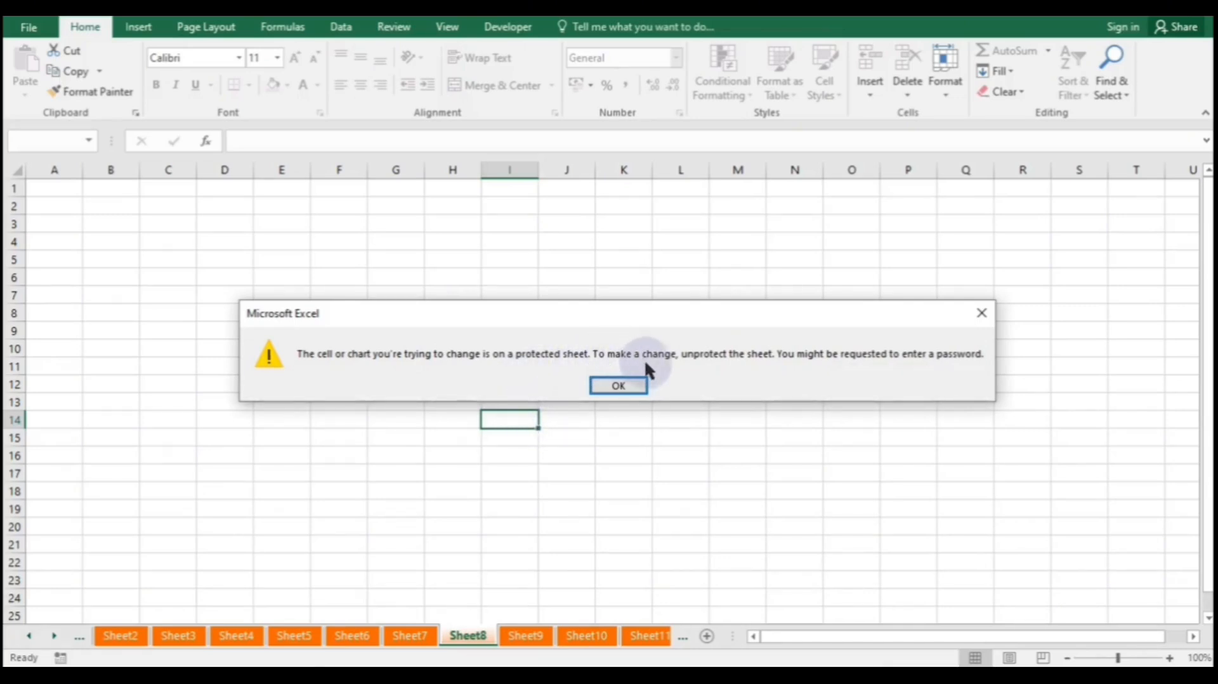
left_click(622, 385)
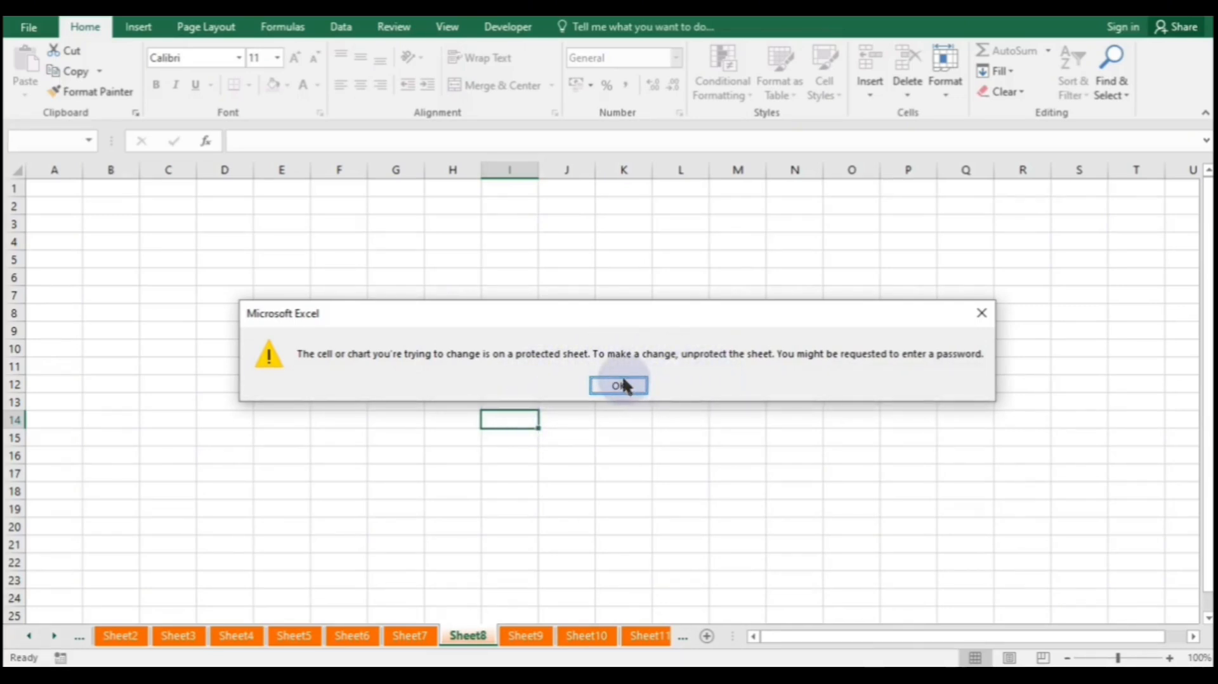
double_click(376, 549)
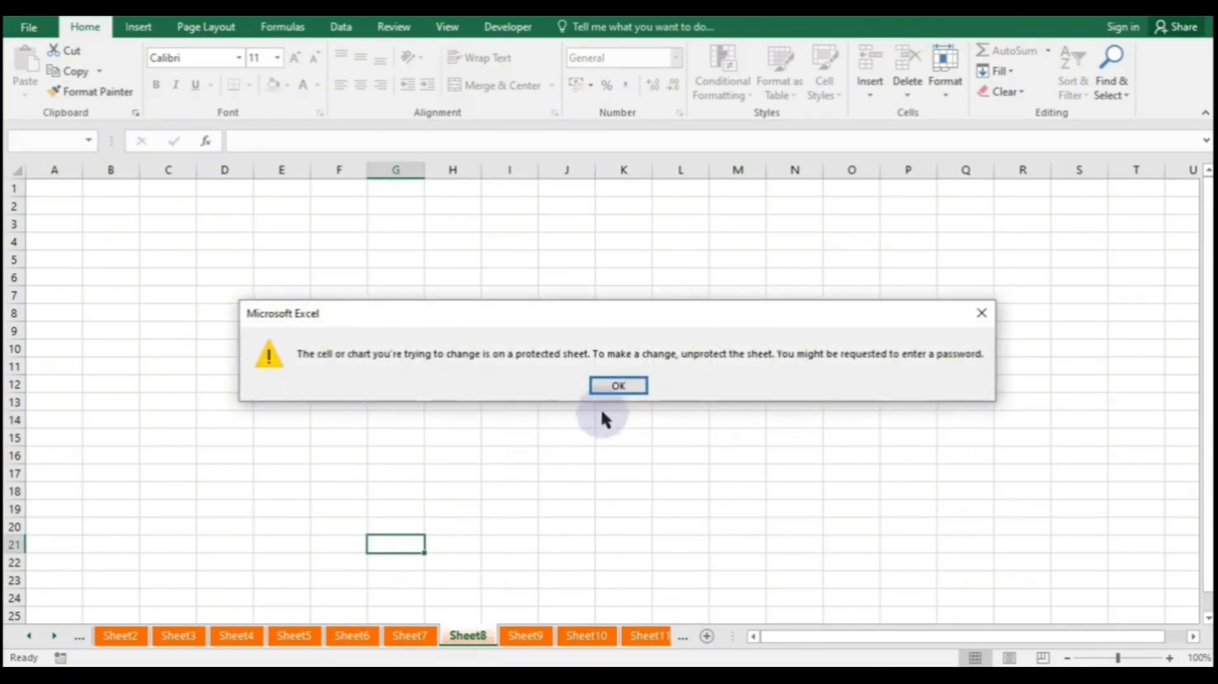
left_click(625, 384)
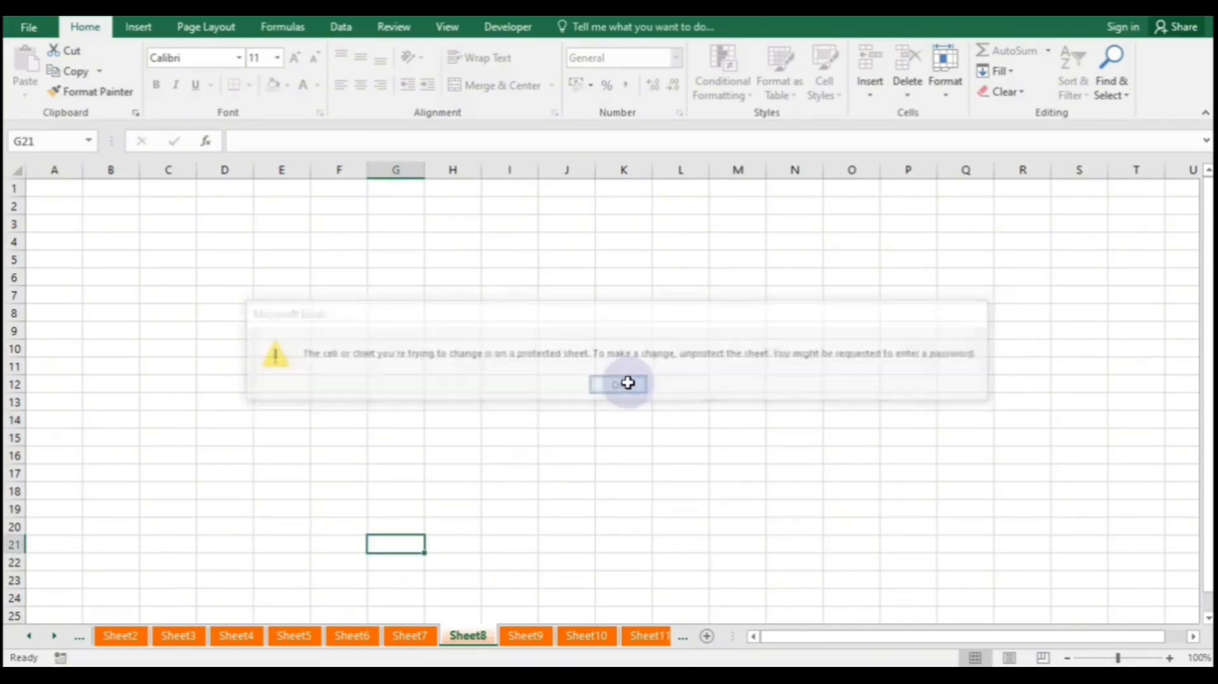
- Enter eee in Sheet9 cell H7 and dddd in Sheet5 cell E9, then show Sheet8
left_click(517, 636)
left_click(438, 292)
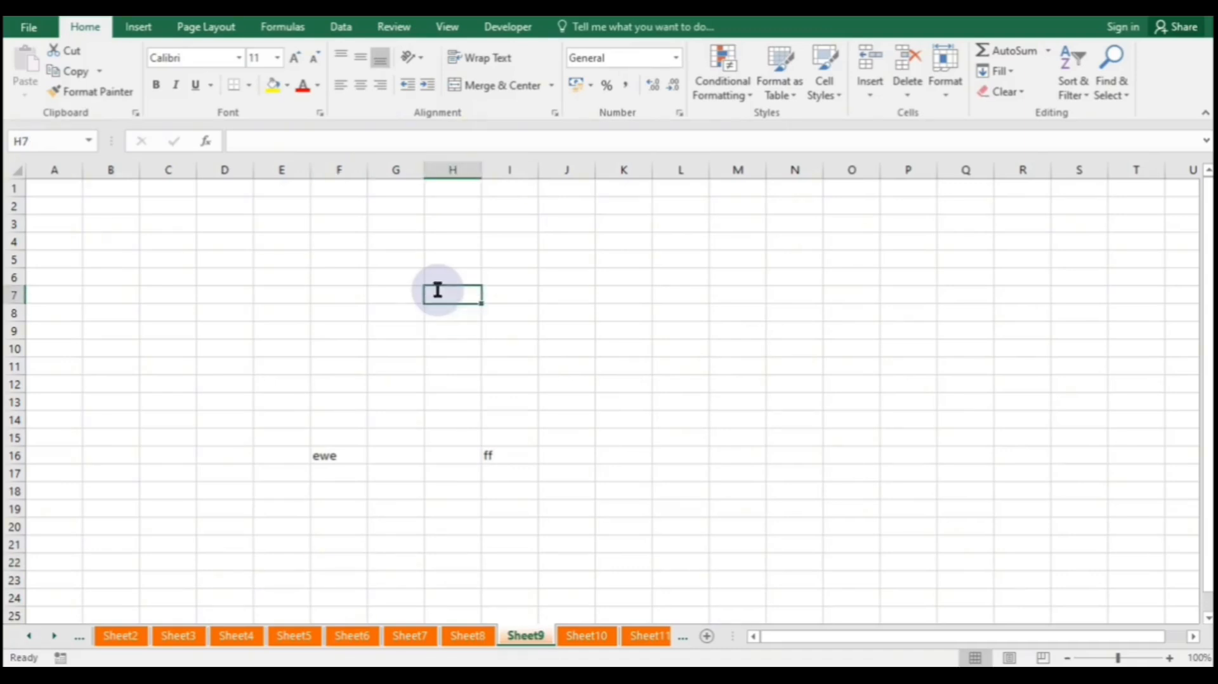
type("eee")
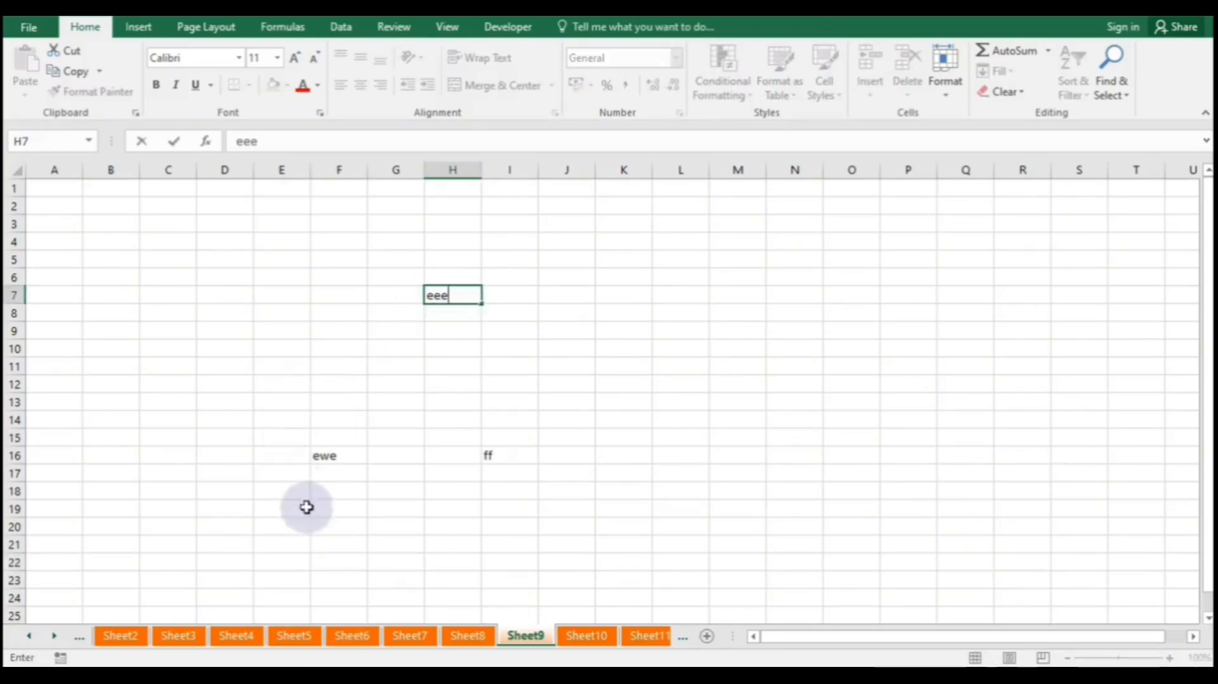
left_click(307, 638)
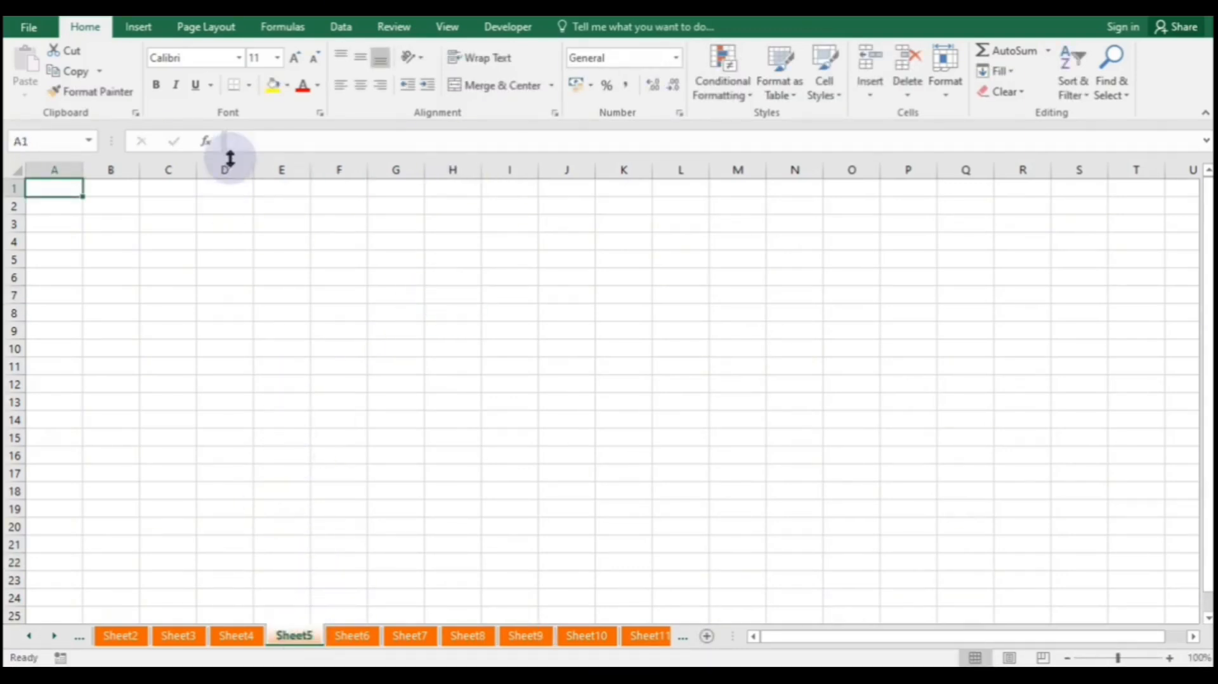
left_click(255, 325)
type("dddd")
left_click(519, 408)
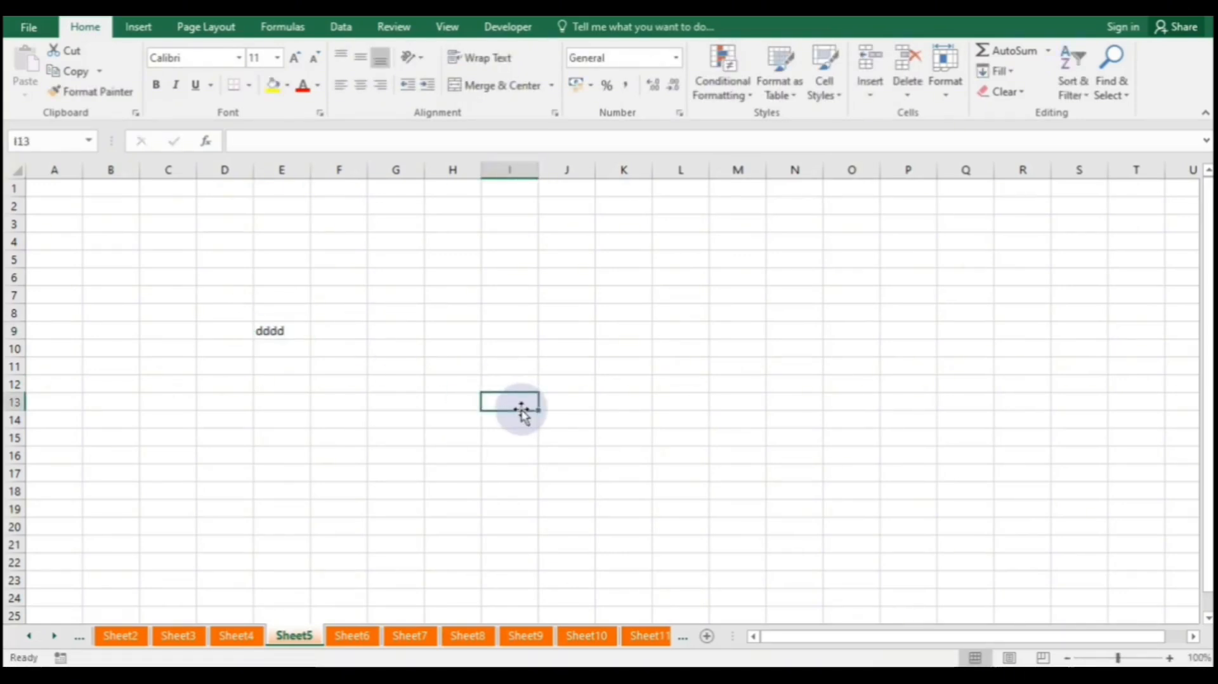
left_click(467, 636)
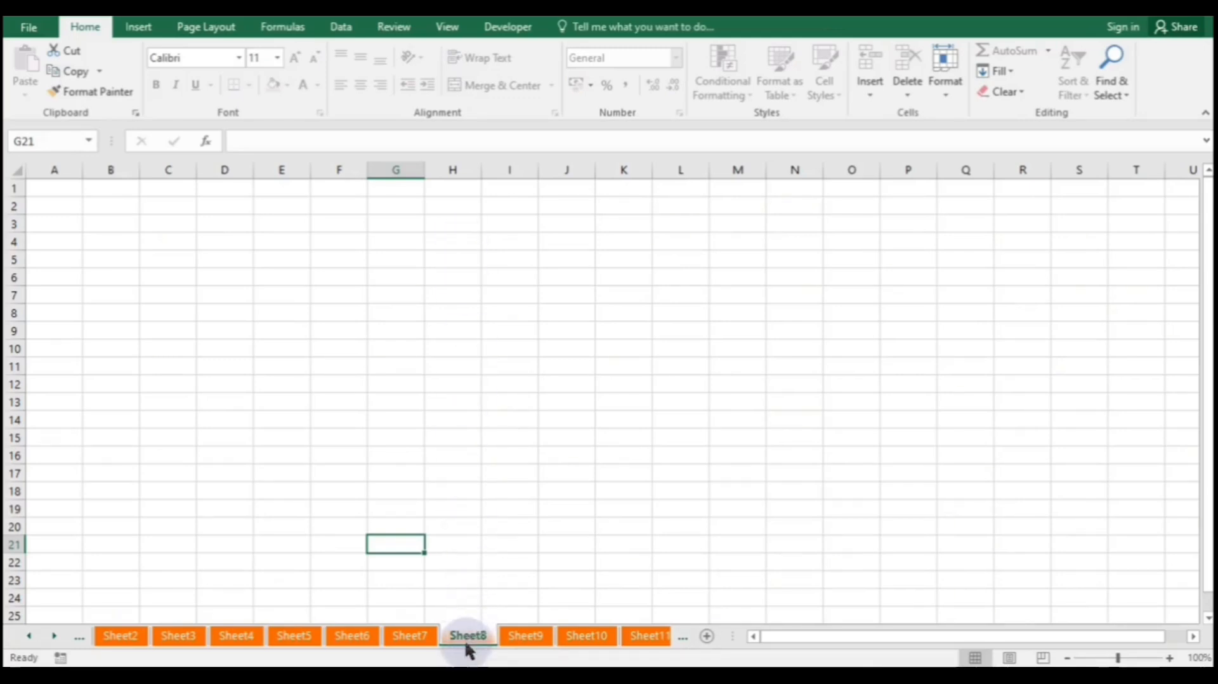
- Unprotect Sheet8 by entering its sheet password
right_click(466, 641)
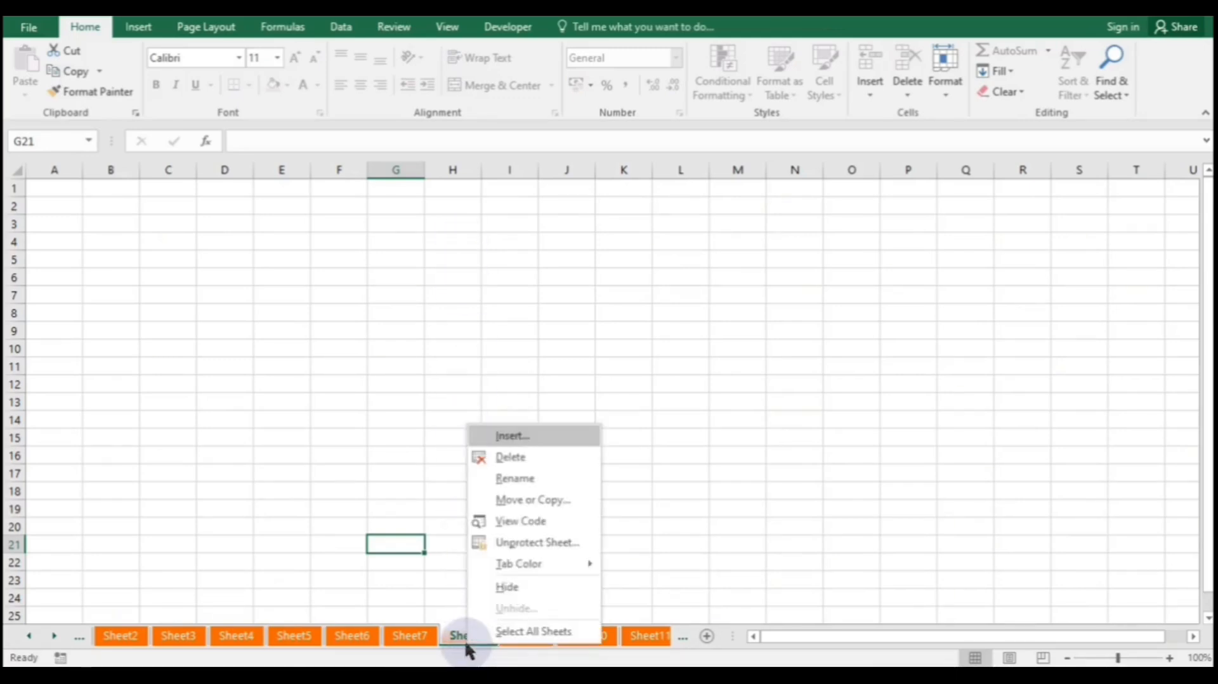
left_click(539, 543)
type("12")
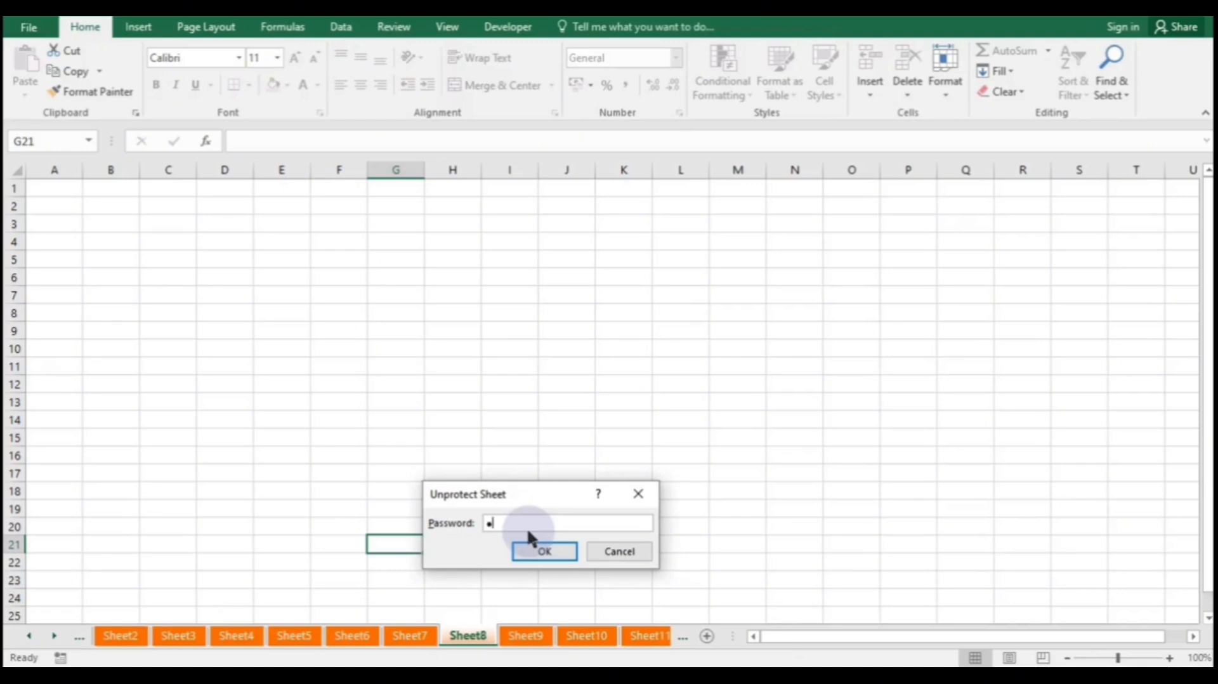
type("34")
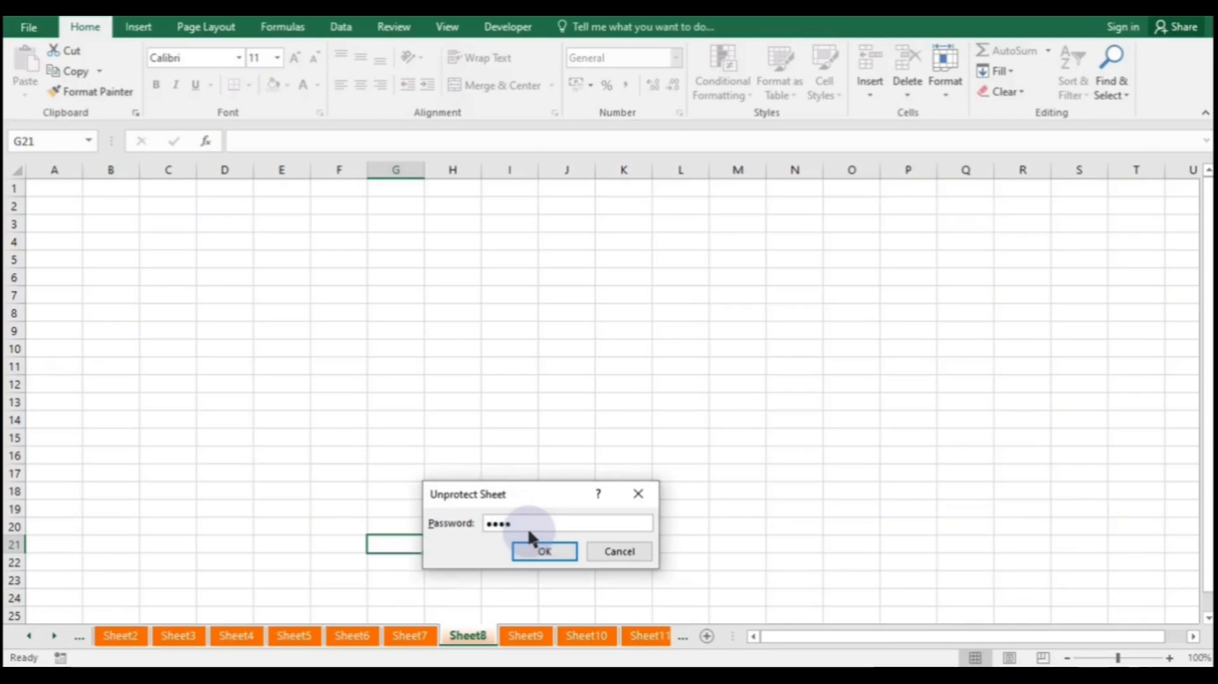
left_click(546, 551)
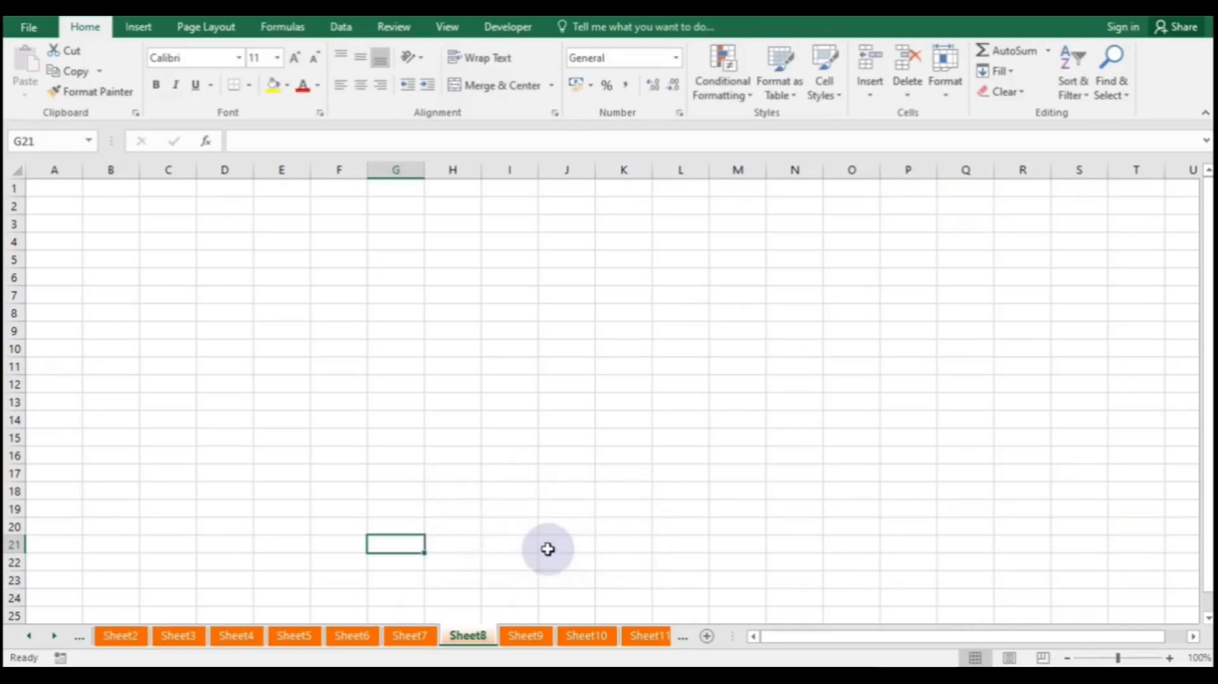
- Enter ded in H13, fde in L15 and 33 in K12 on Sheet8
left_click(450, 400)
type("ded")
left_click(691, 441)
type("fde")
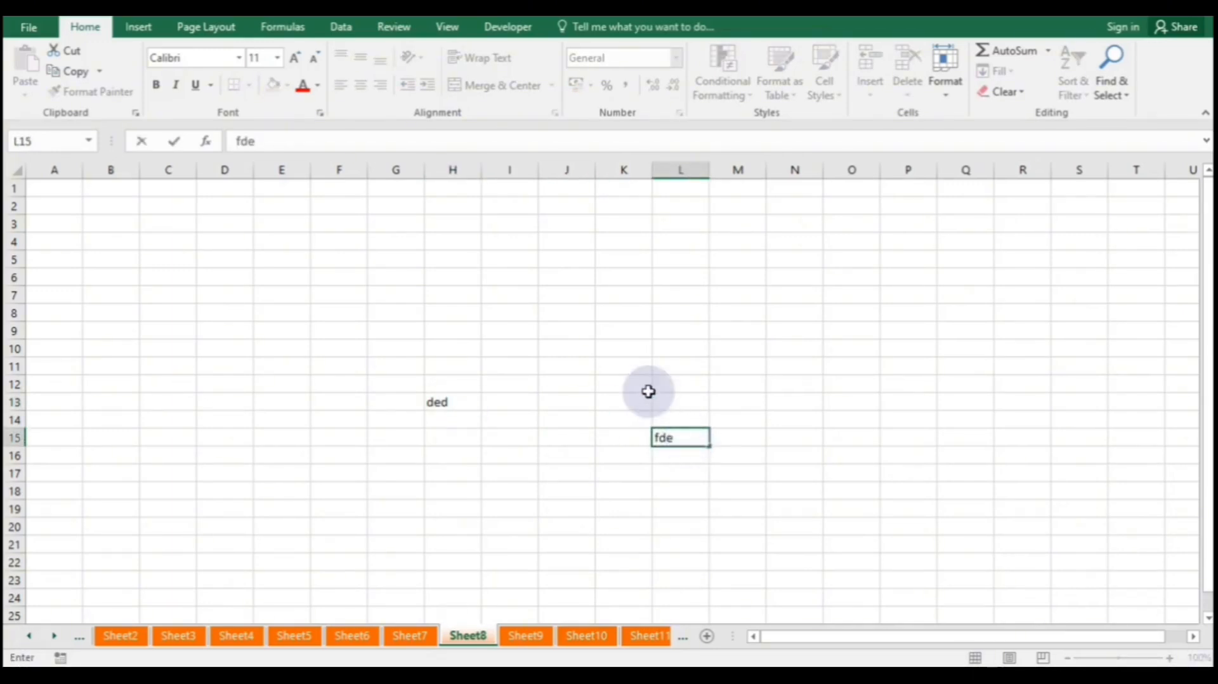
left_click(648, 391)
type("33")
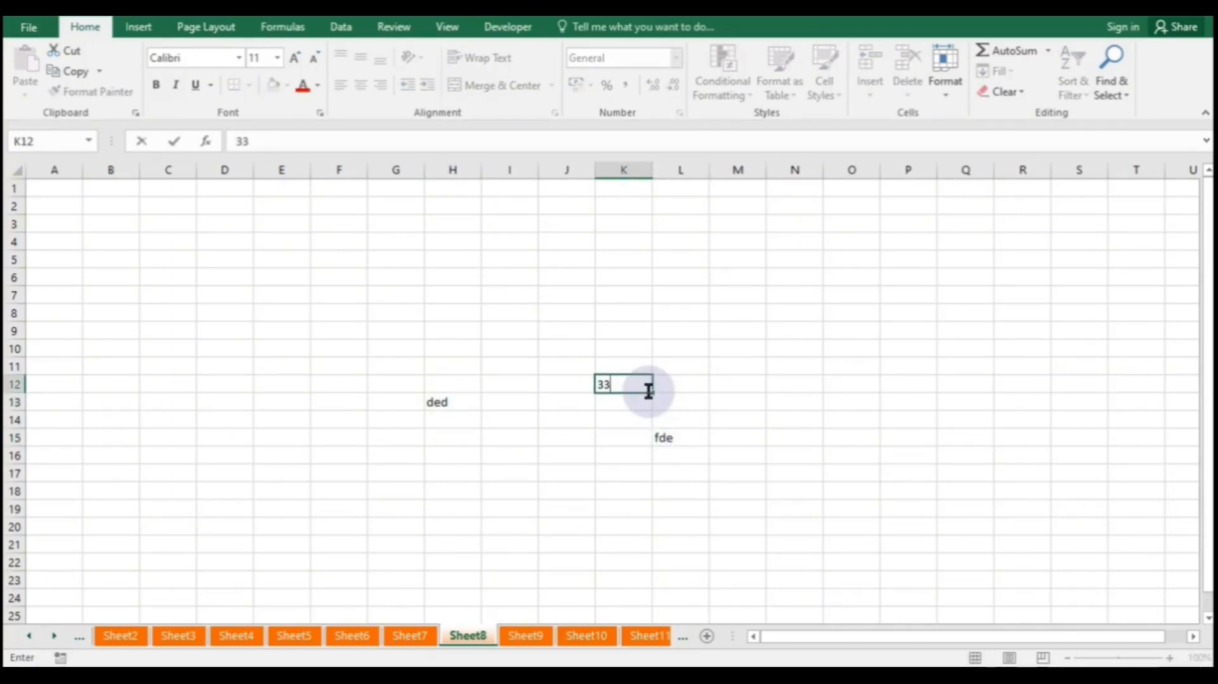
left_click(850, 380)
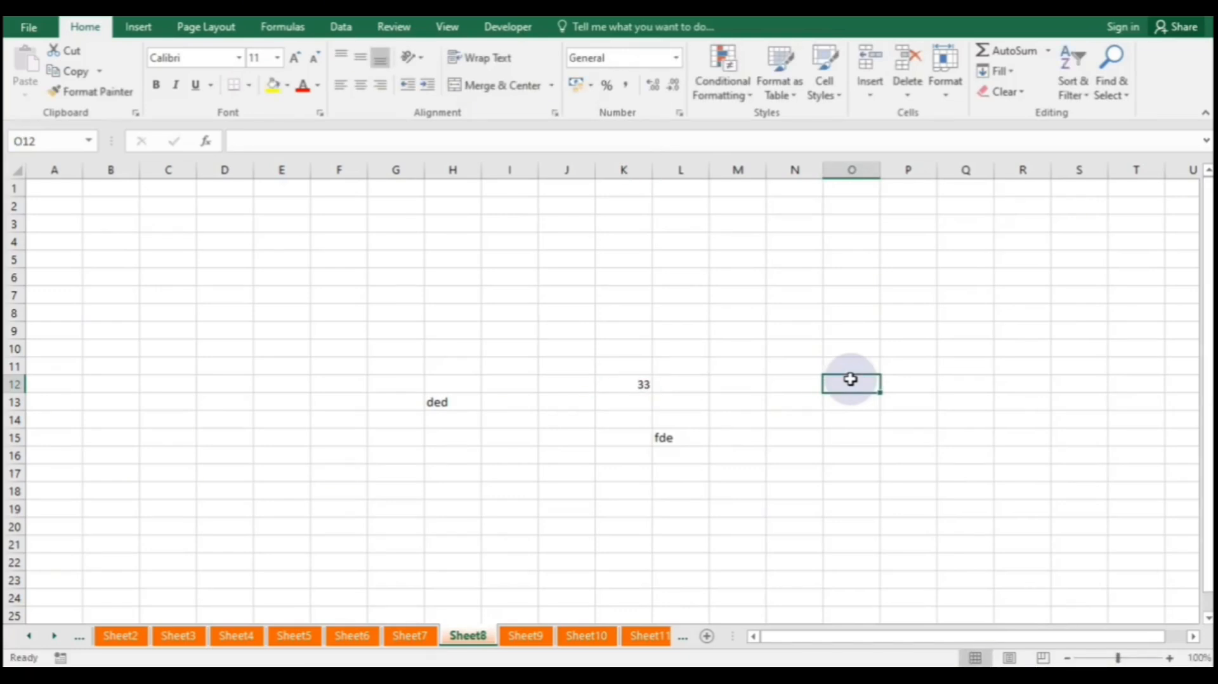
- Protect Sheet4 with a sheet password, entering it twice to confirm
left_click(237, 636)
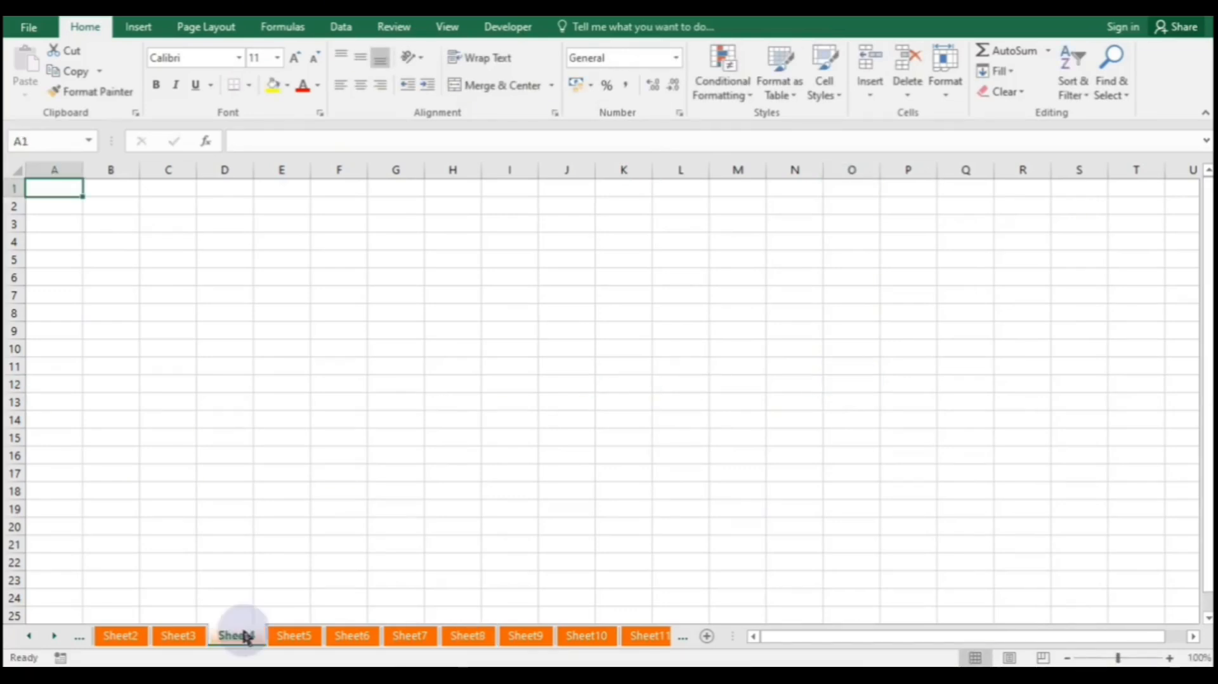
right_click(237, 636)
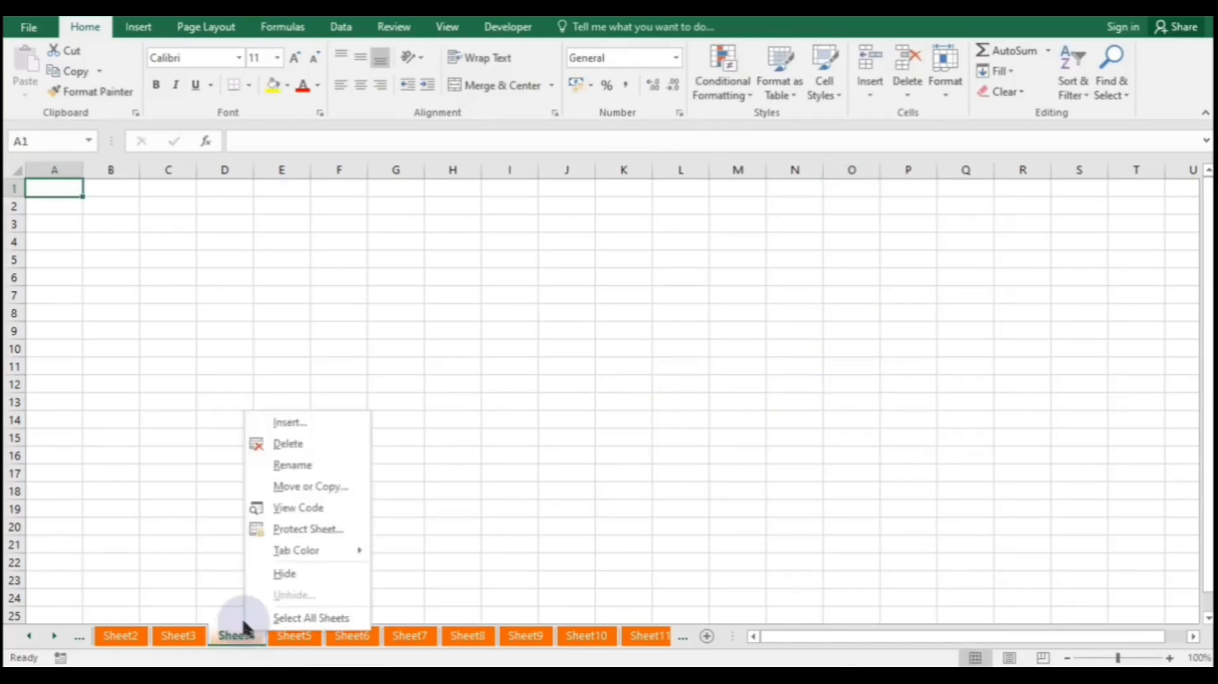
left_click(306, 529)
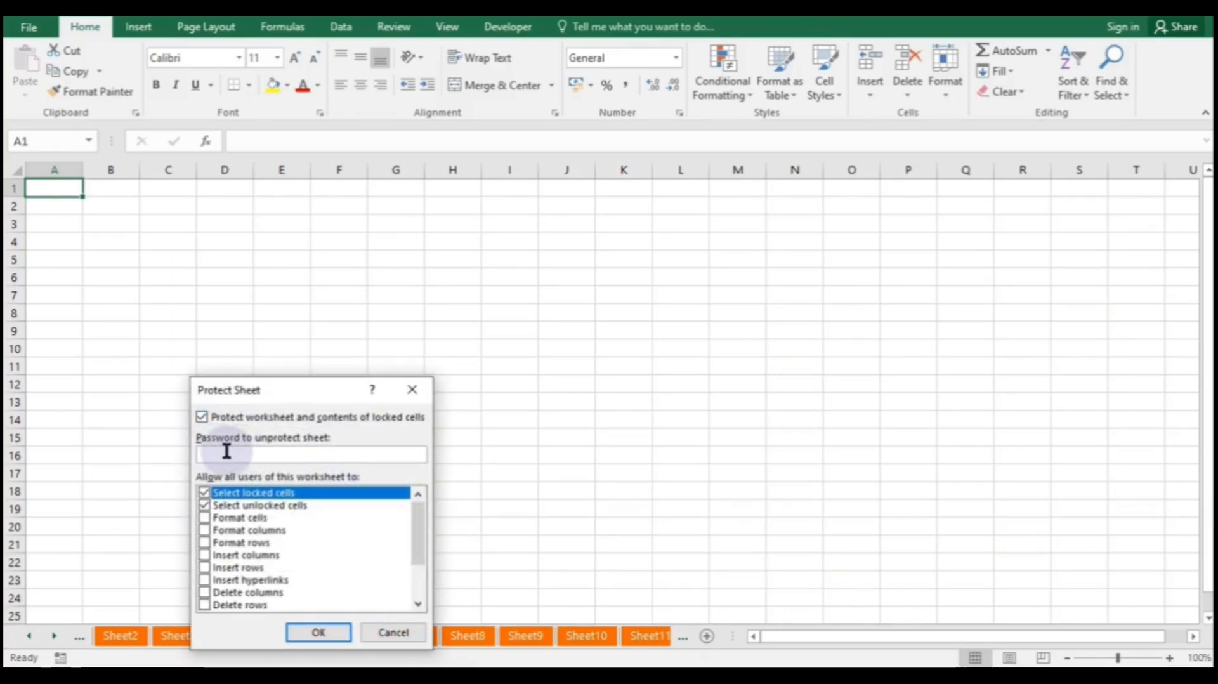
type("1234")
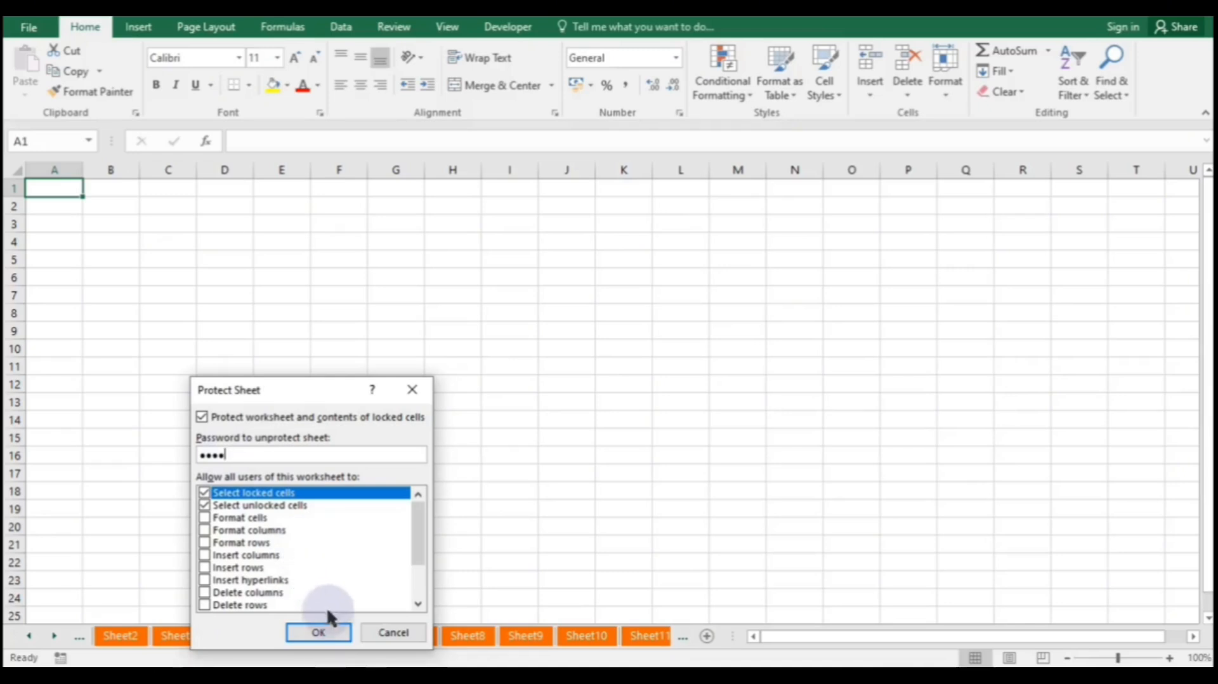
left_click(325, 625)
type("1234")
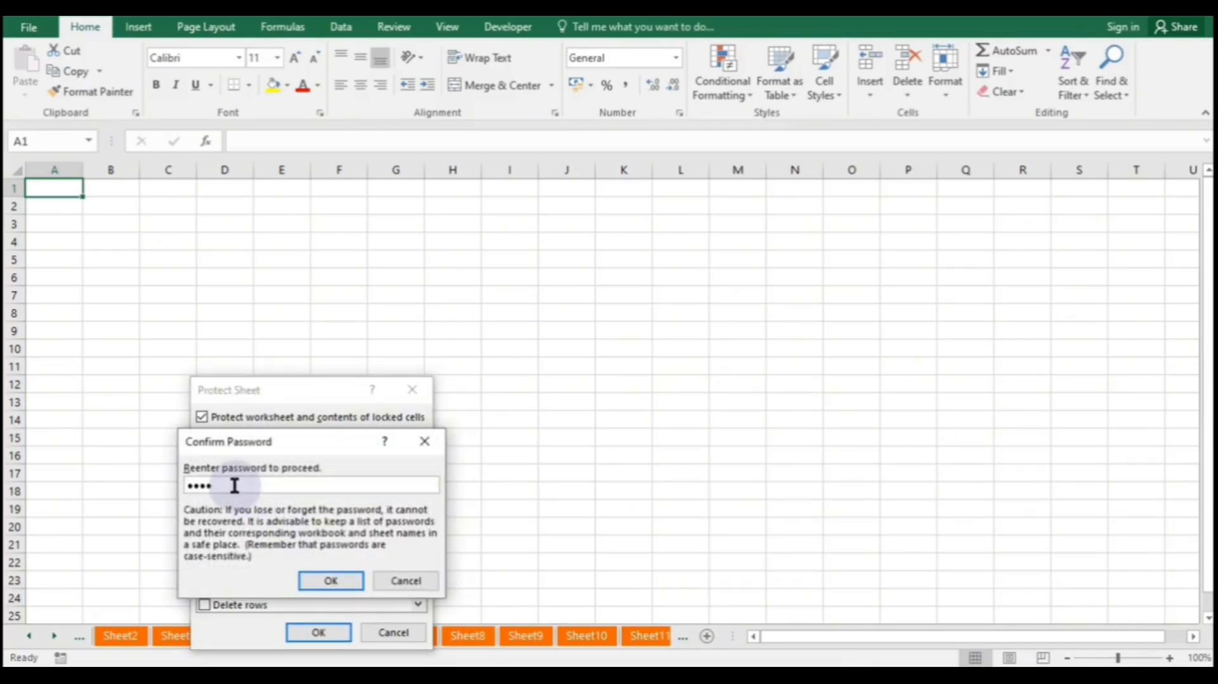
left_click(332, 580)
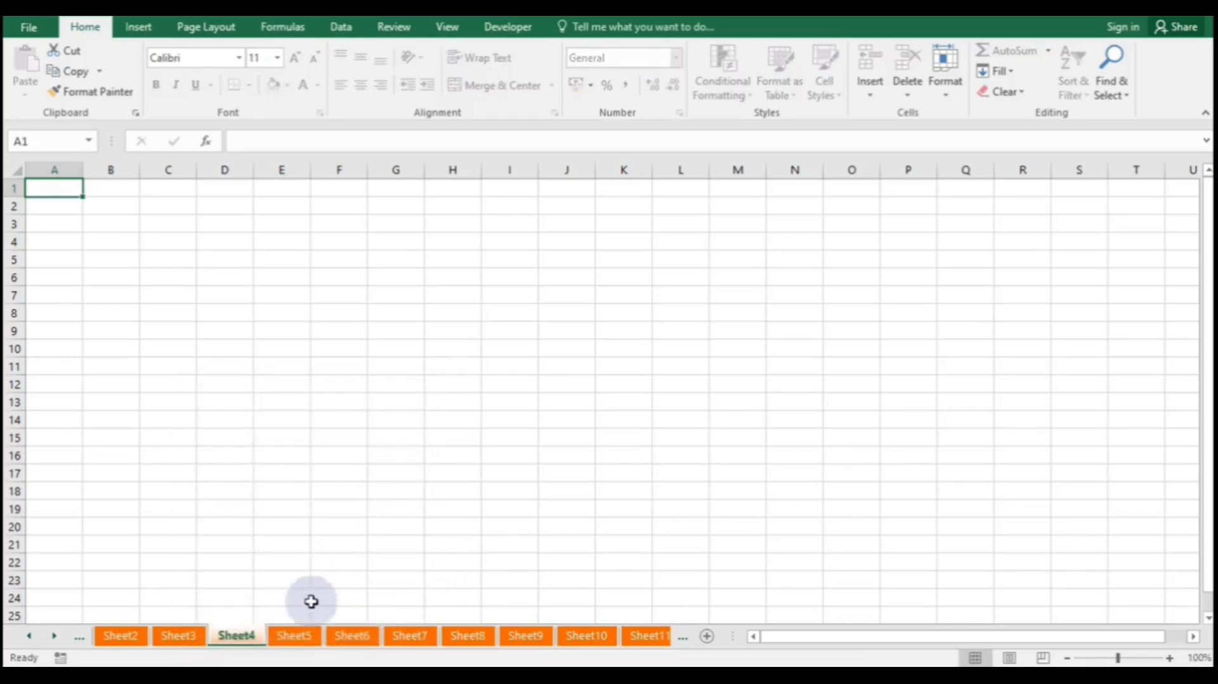
- Attempt to unprotect Sheet4 without the correct password and dismiss the incorrect-password alert
right_click(237, 634)
left_click(292, 528)
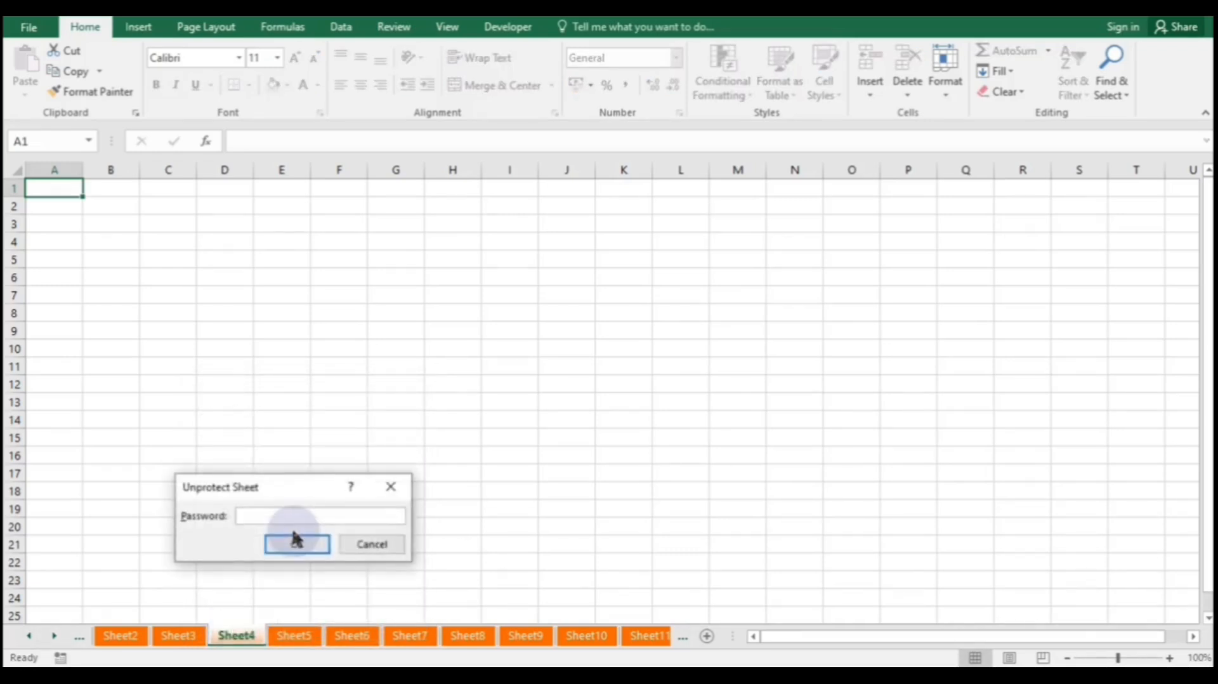
left_click(296, 543)
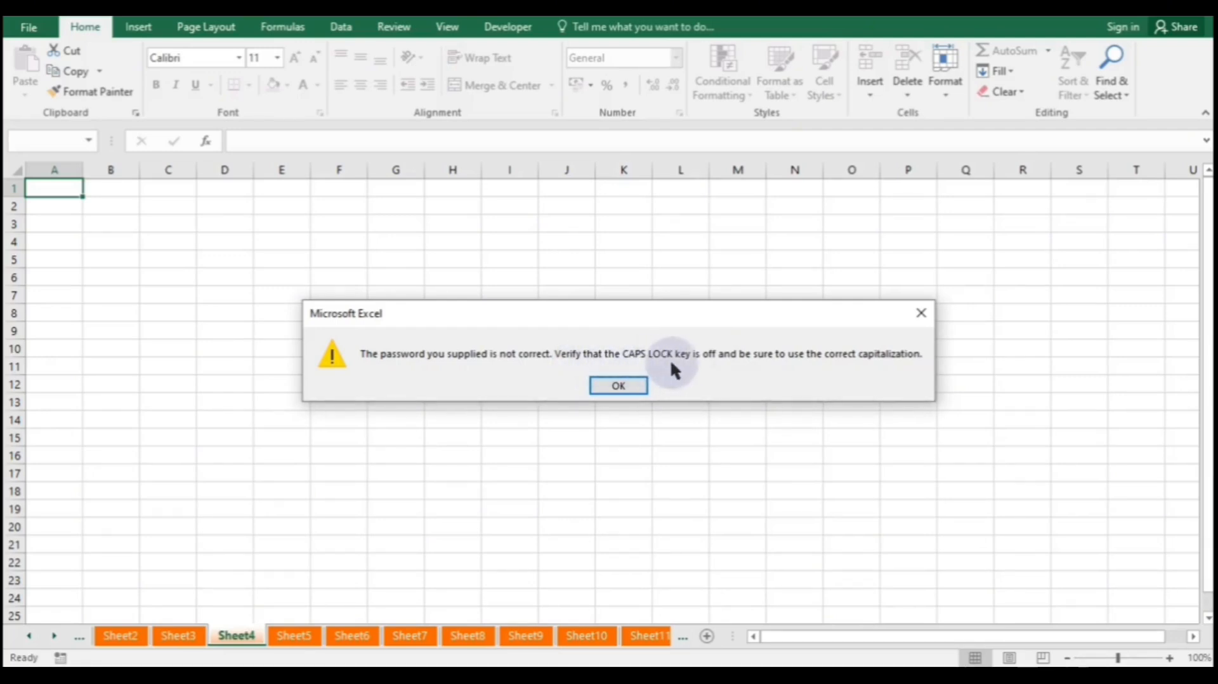
left_click(624, 385)
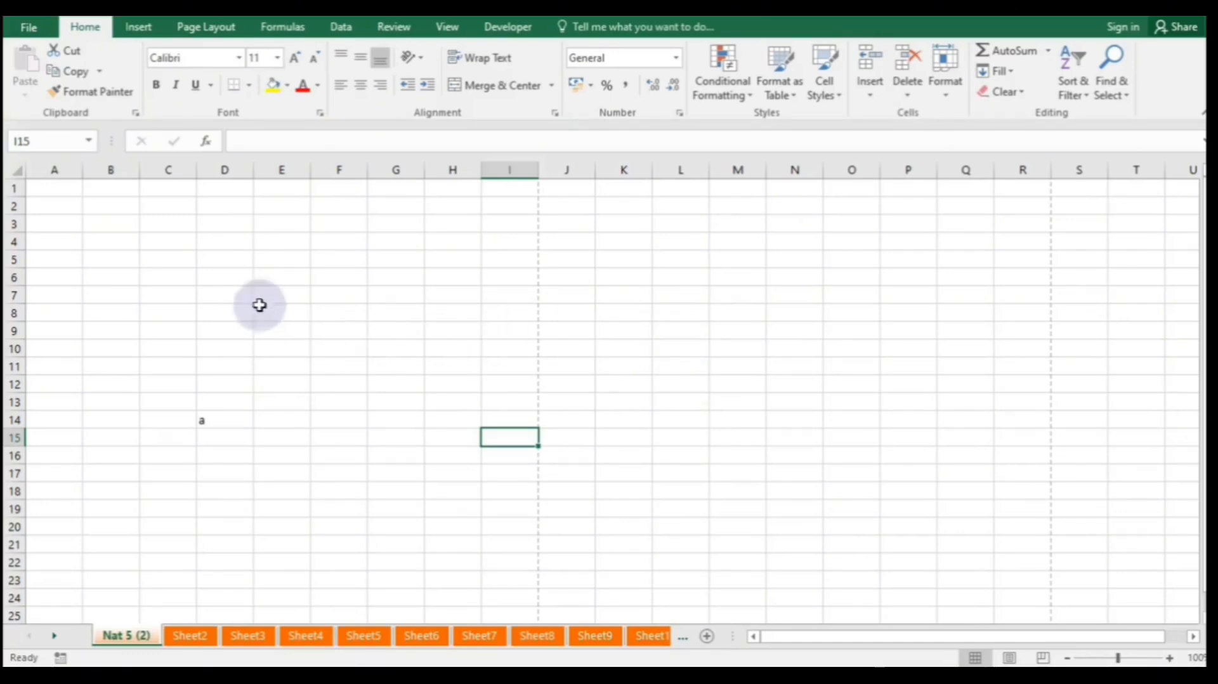
- Try sending the workbook as an e-mail attachment, dismissing the Outlook profile and mail failure errors
left_click(33, 30)
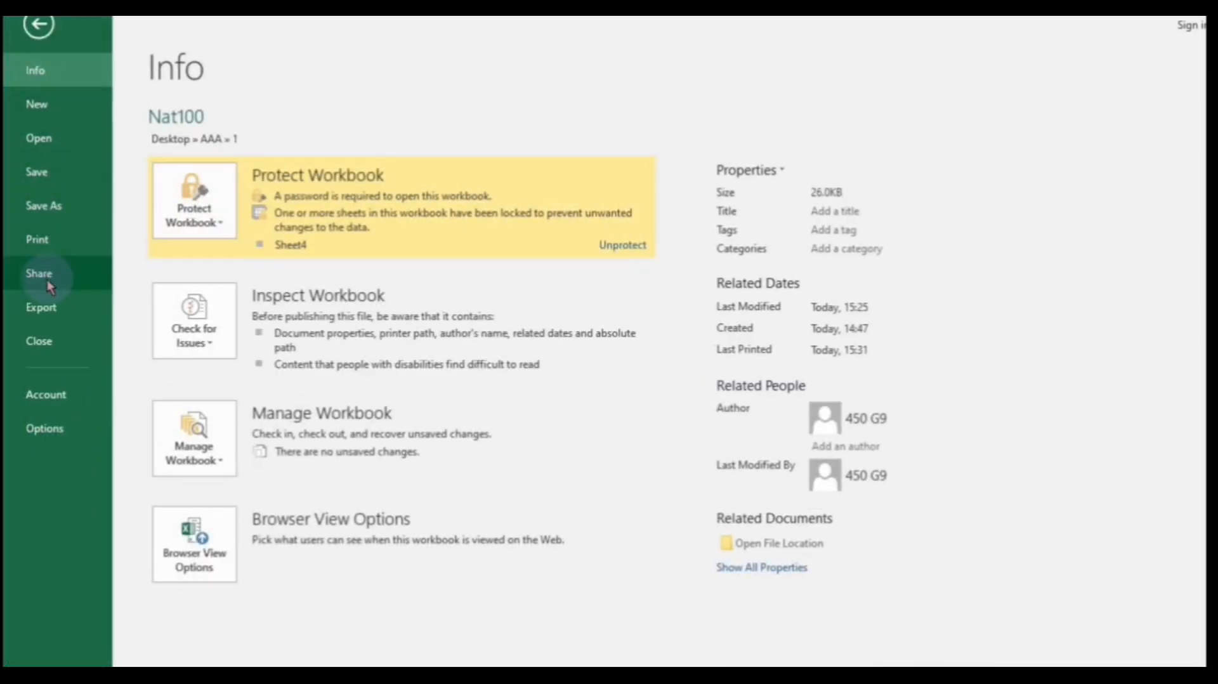
left_click(51, 287)
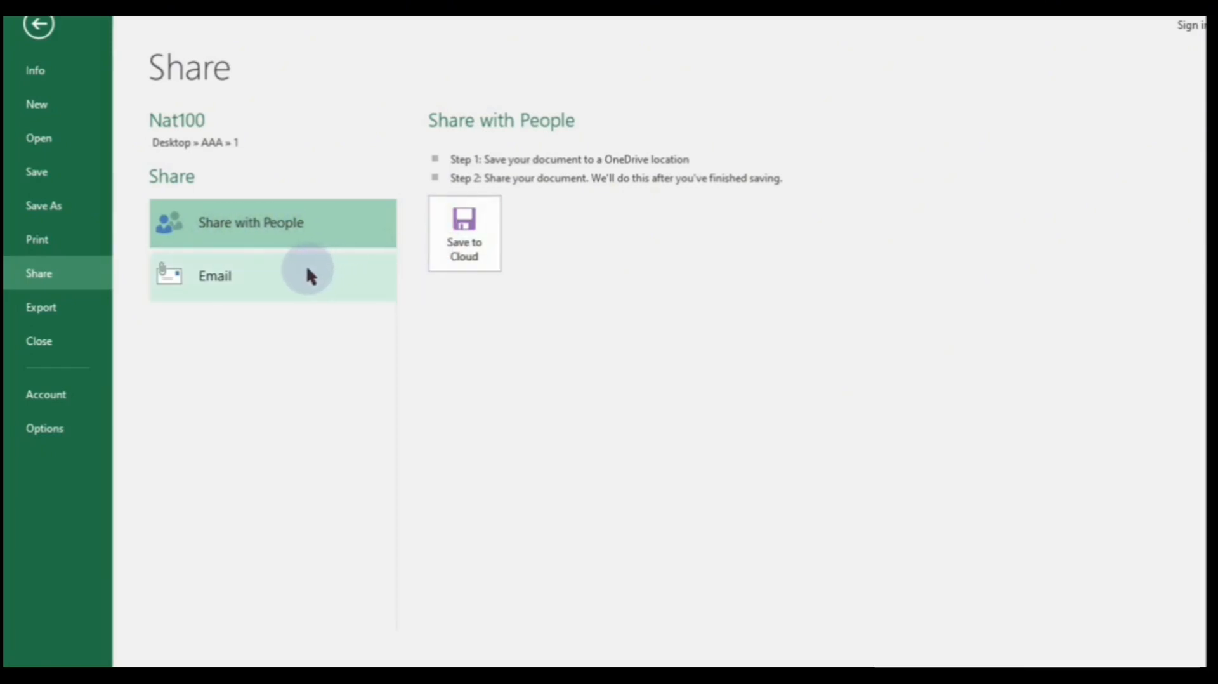
left_click(279, 266)
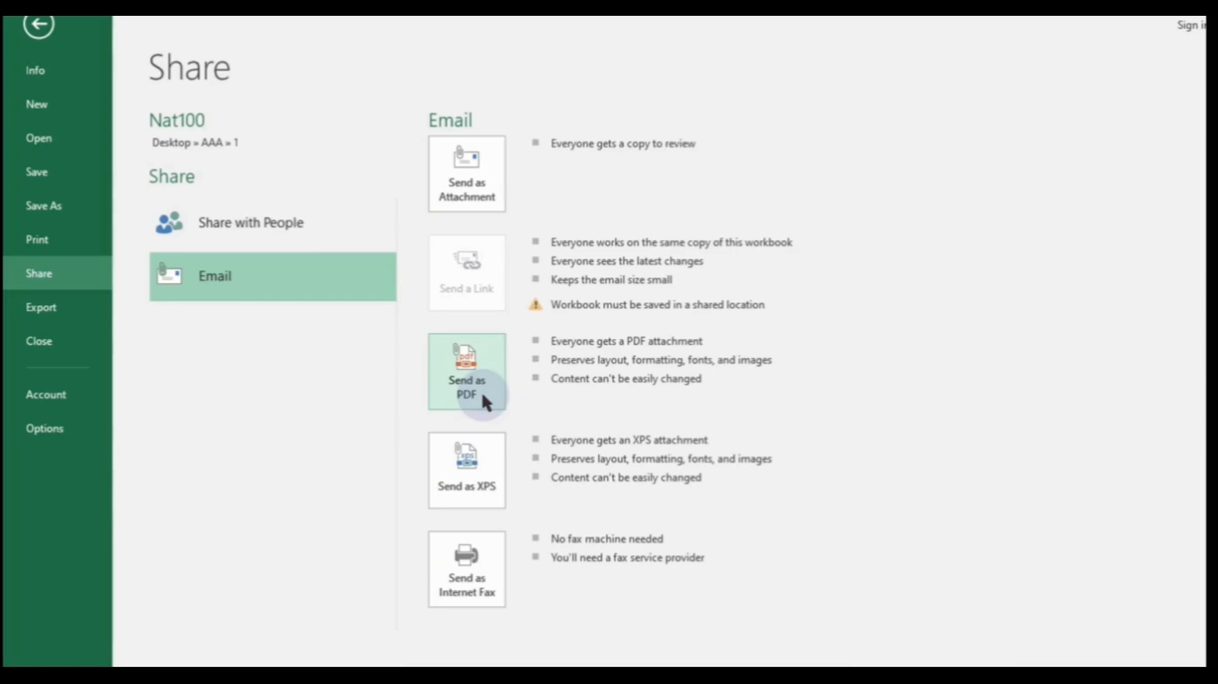
left_click(475, 192)
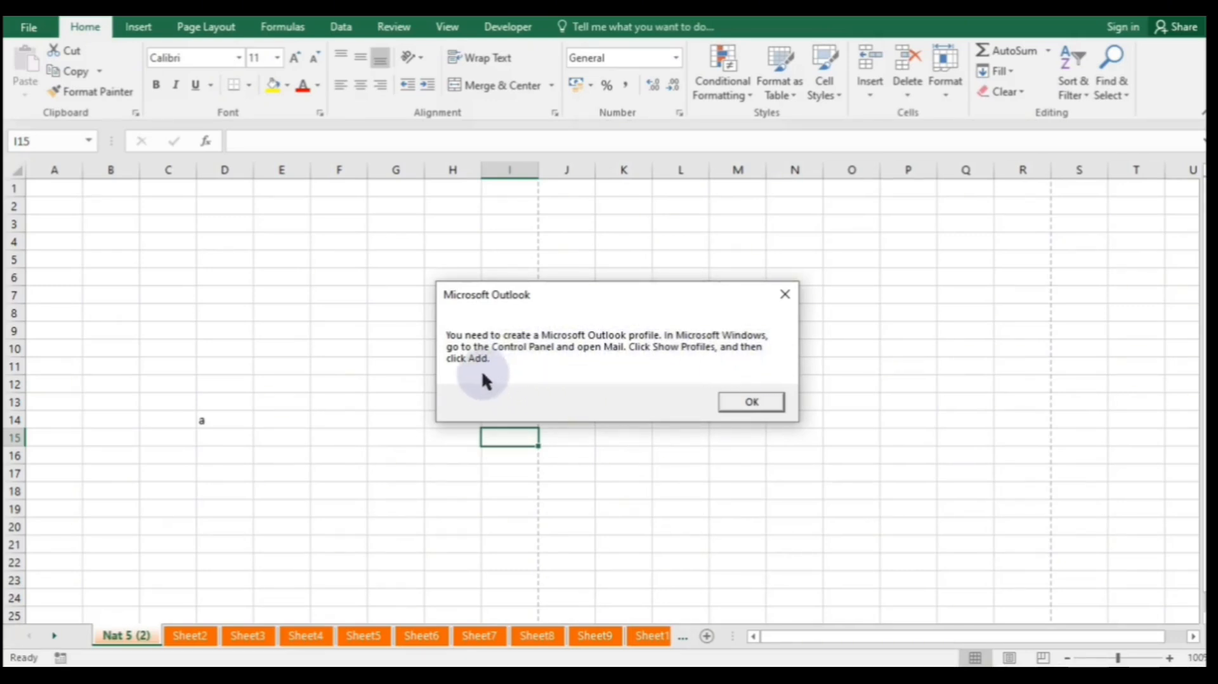
left_click(751, 403)
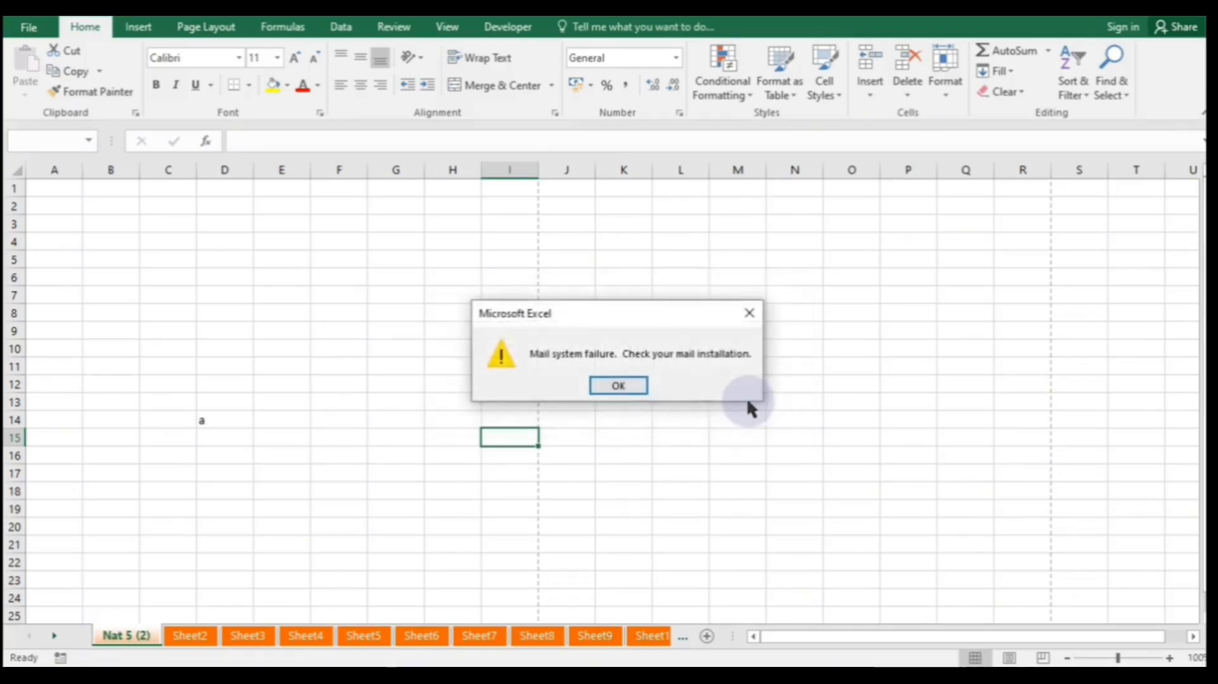
left_click(619, 386)
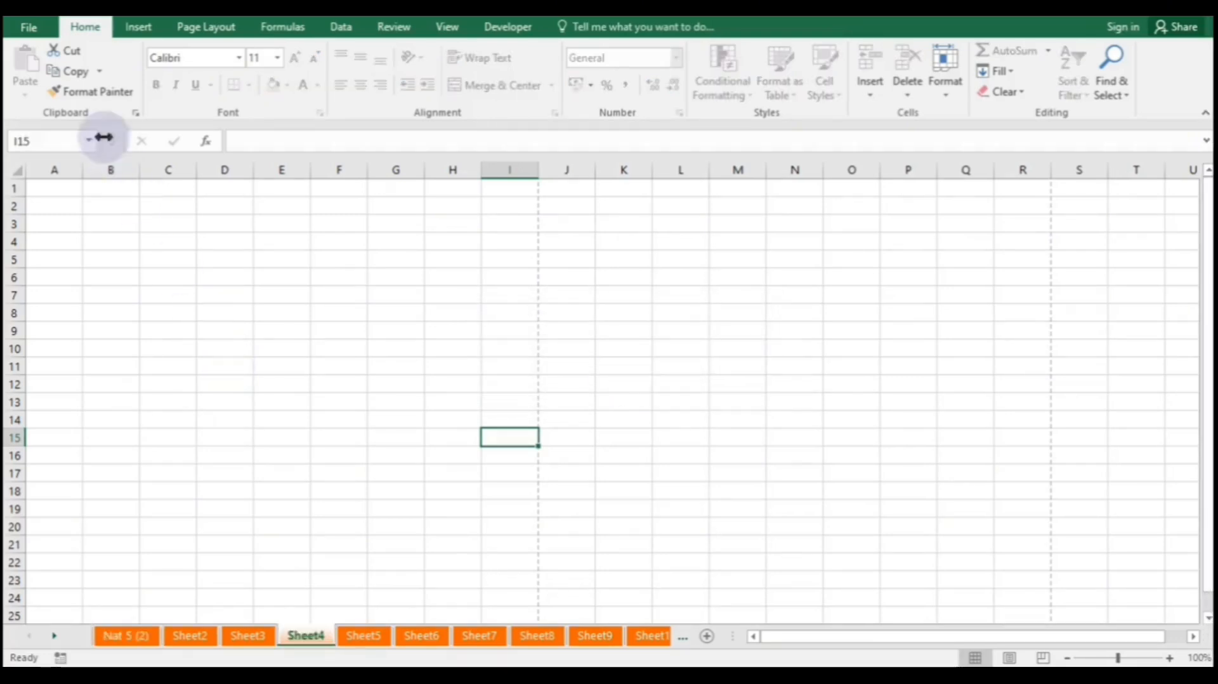
- Export Nat100 with Excel Macro-Enabled Workbook chosen as the file type, bringing up Save As
left_click(31, 26)
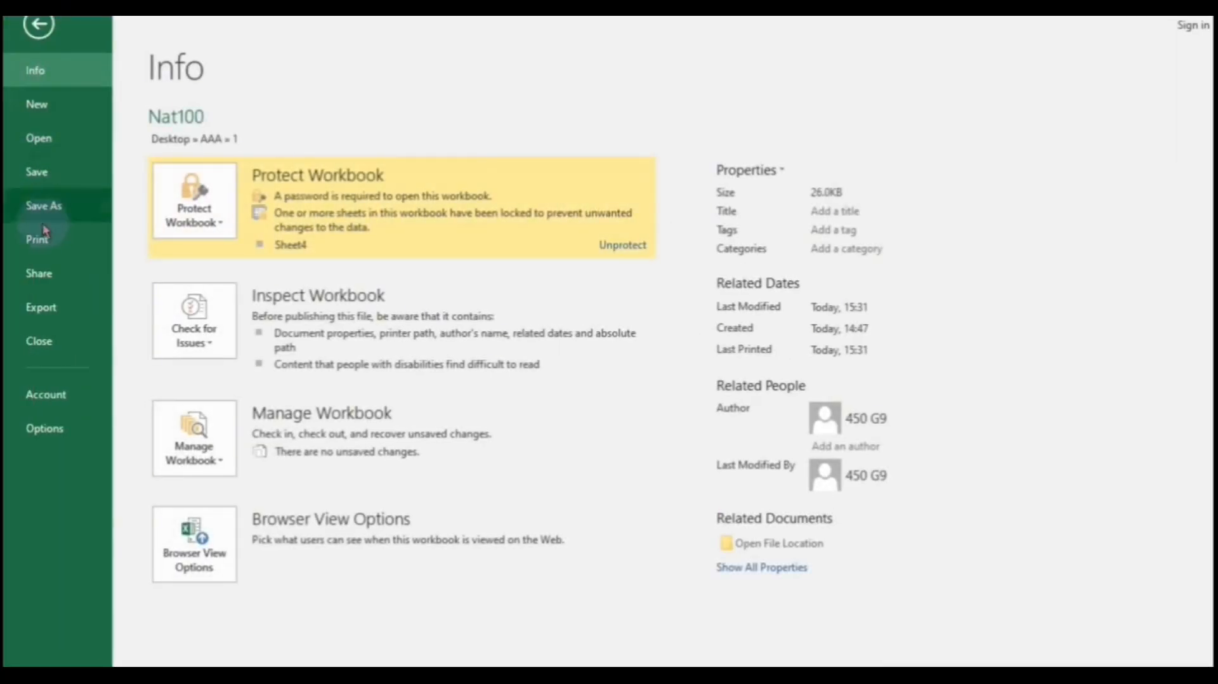
left_click(51, 310)
left_click(298, 194)
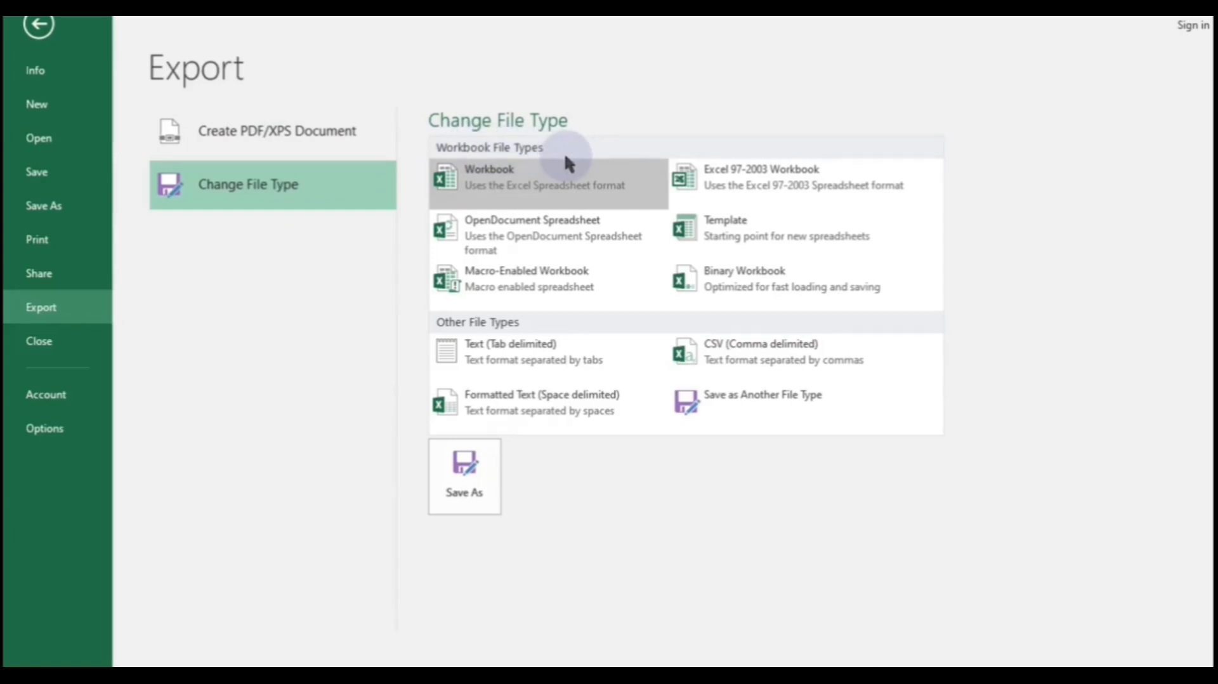
left_click(566, 239)
left_click(559, 278)
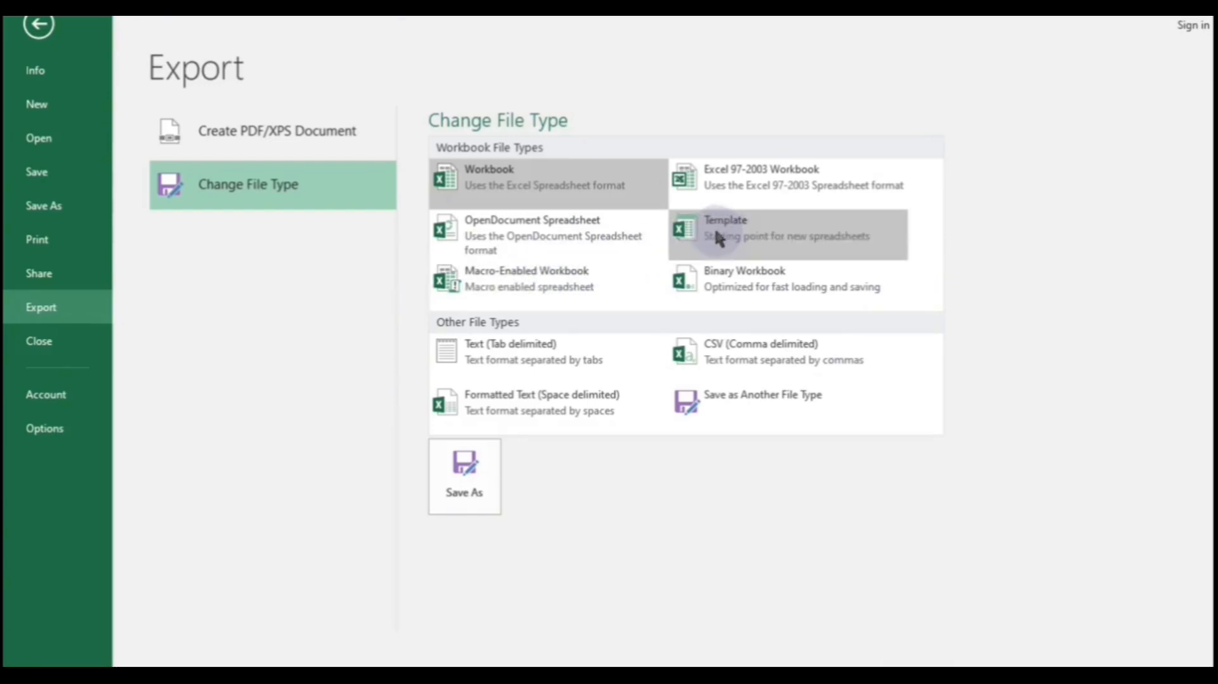
left_click(712, 359)
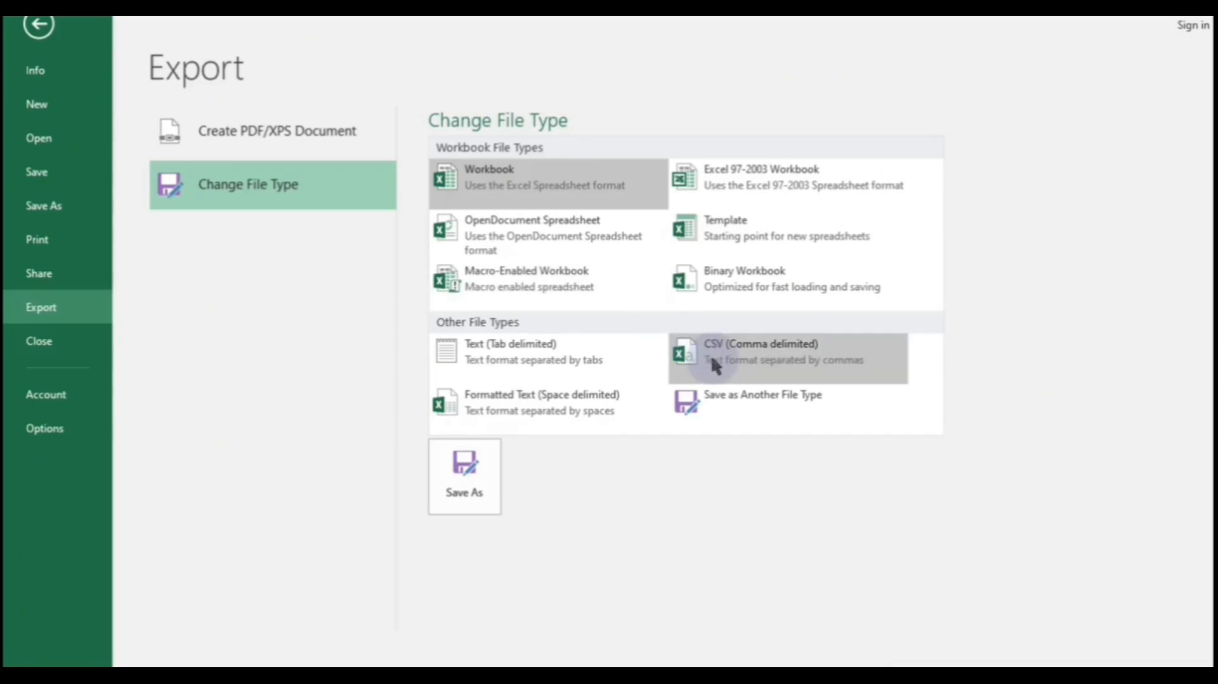
left_click(593, 273)
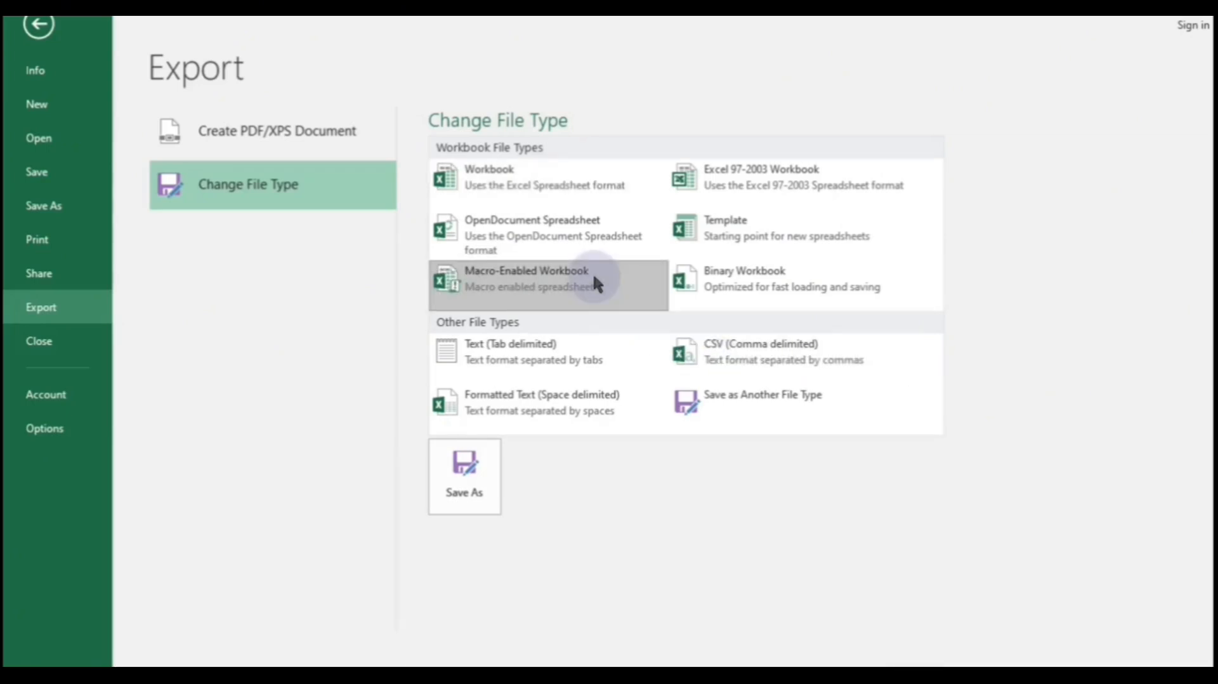
left_click(466, 477)
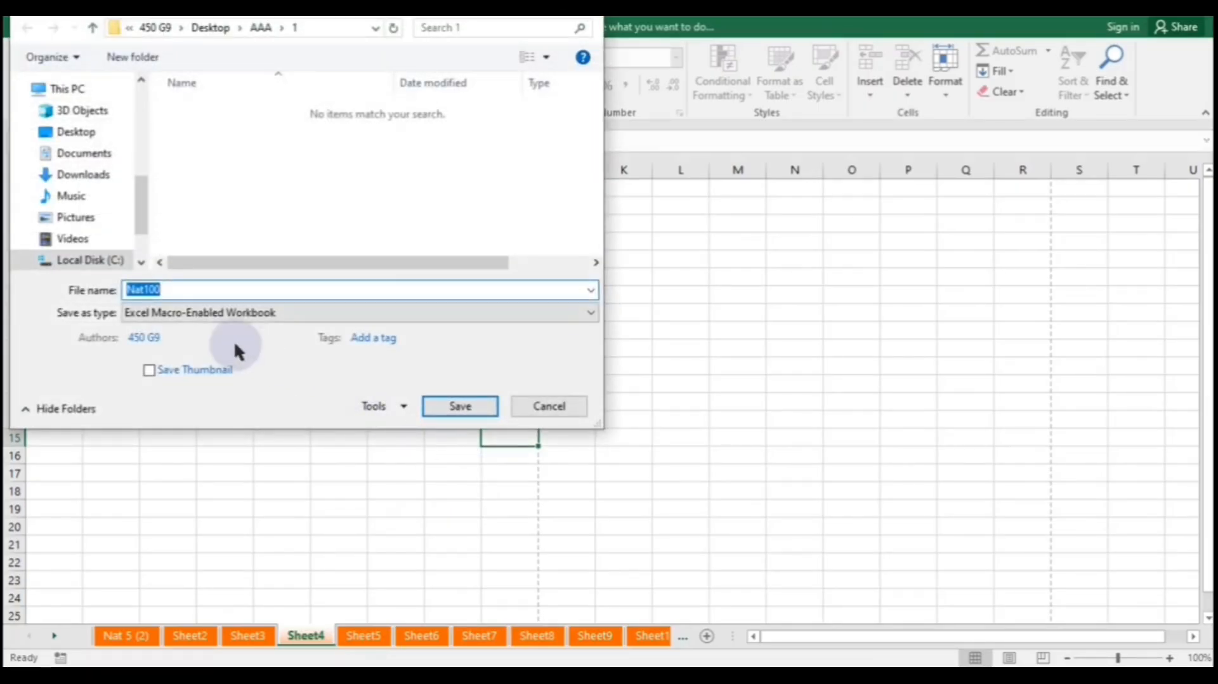
- Browse the Save as type list, keep Macro-Enabled Workbook, then cancel the Nat100 save
left_click(213, 313)
left_click(186, 33)
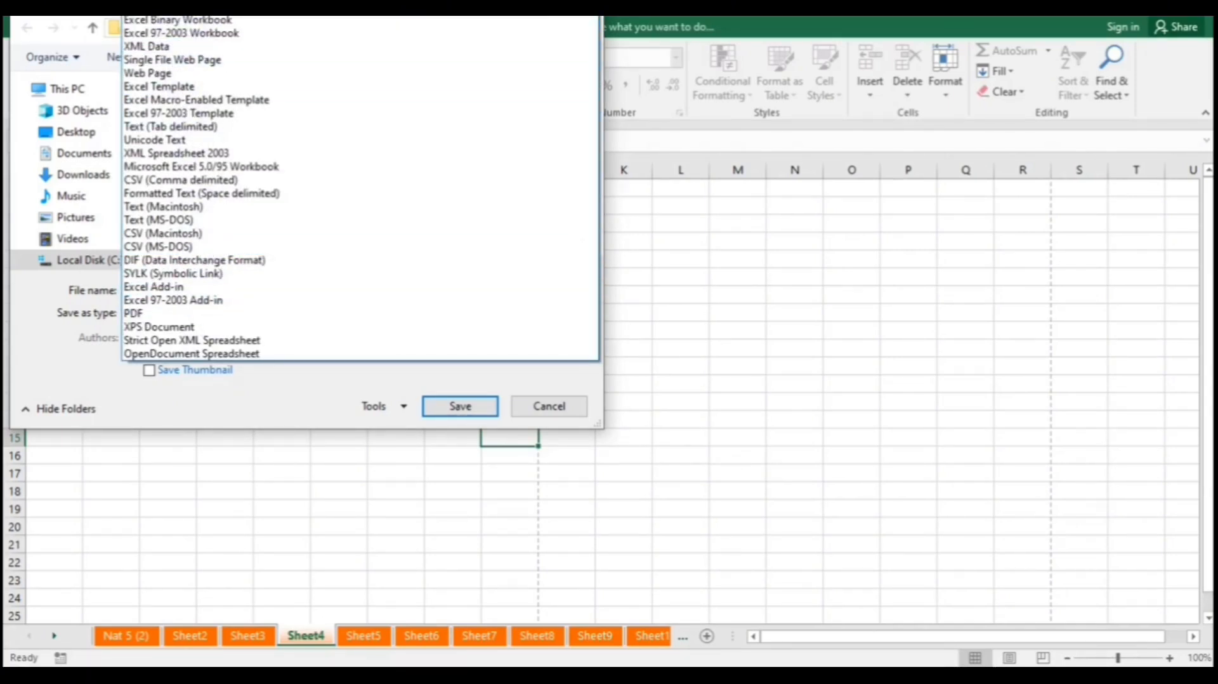
left_click(177, 19)
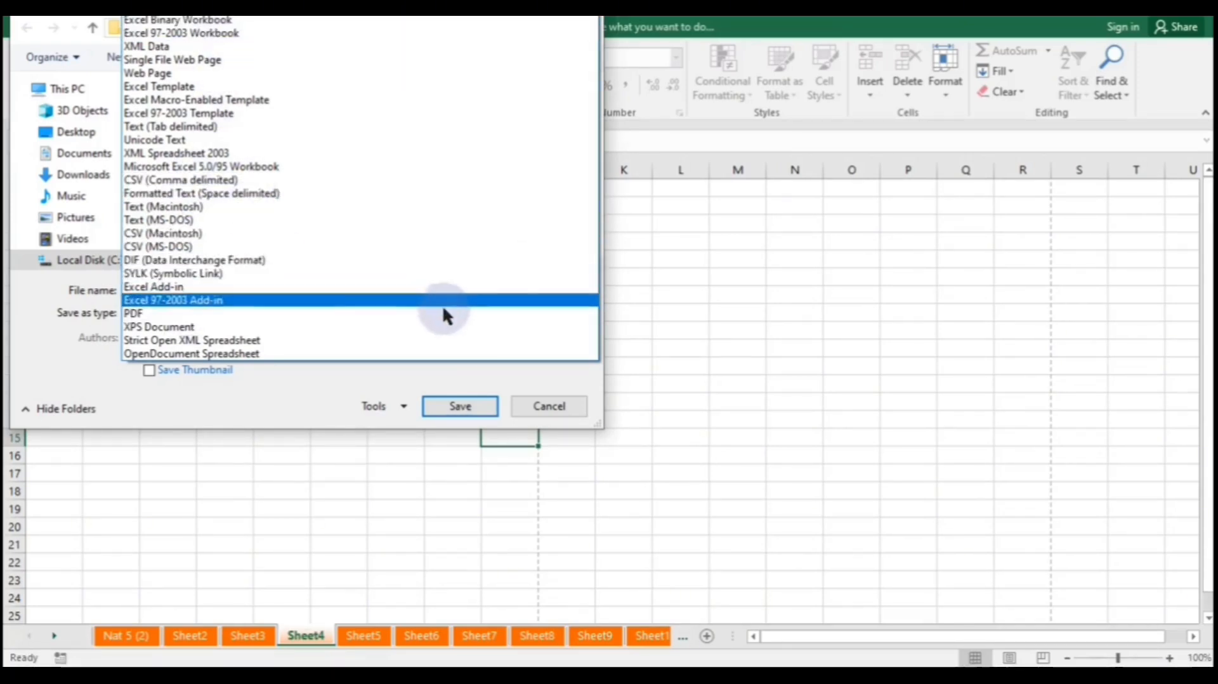
left_click(322, 416)
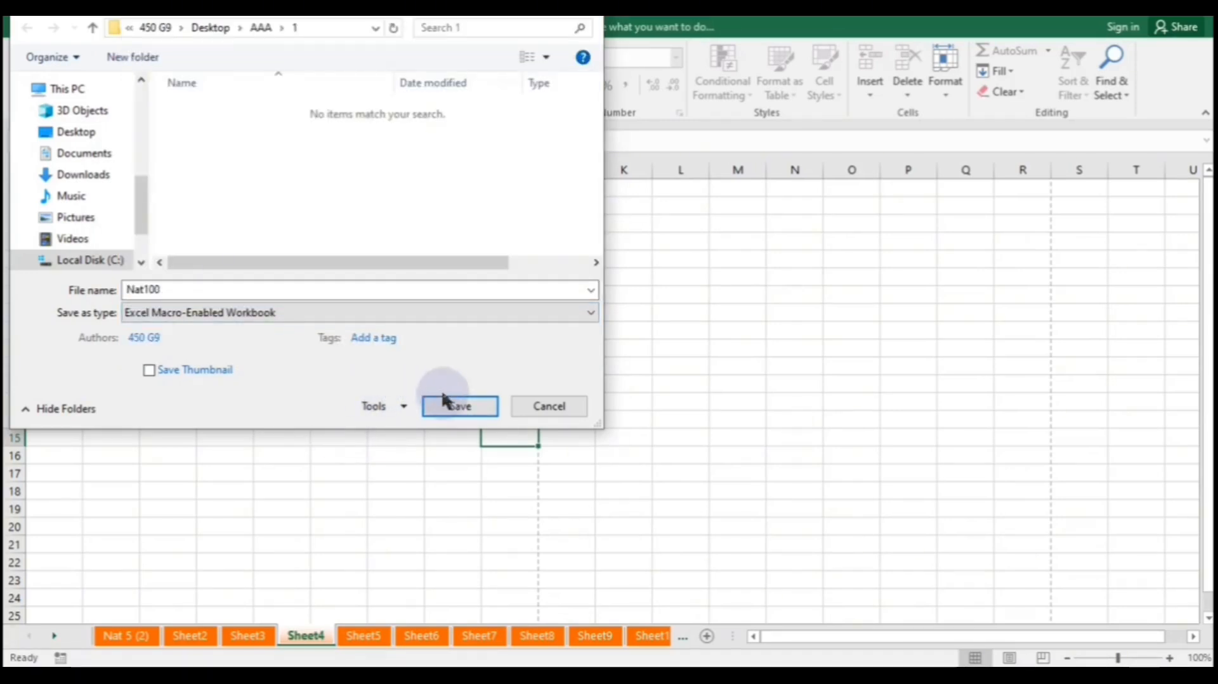
left_click(533, 405)
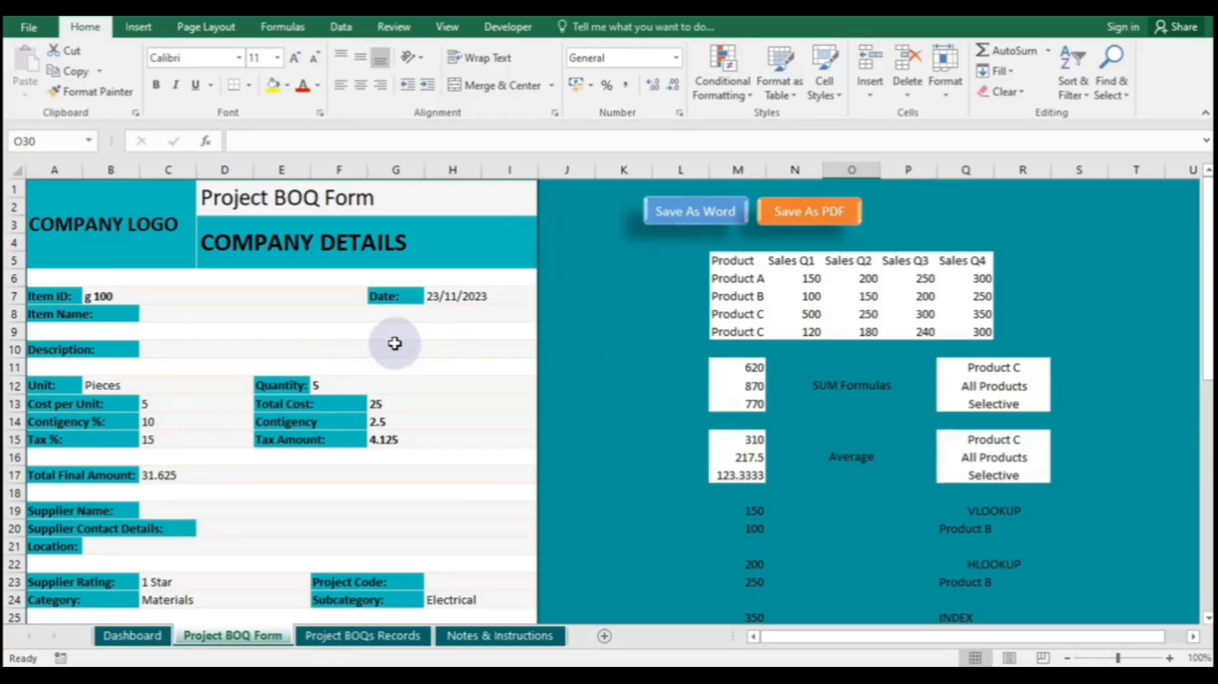
left_click(29, 27)
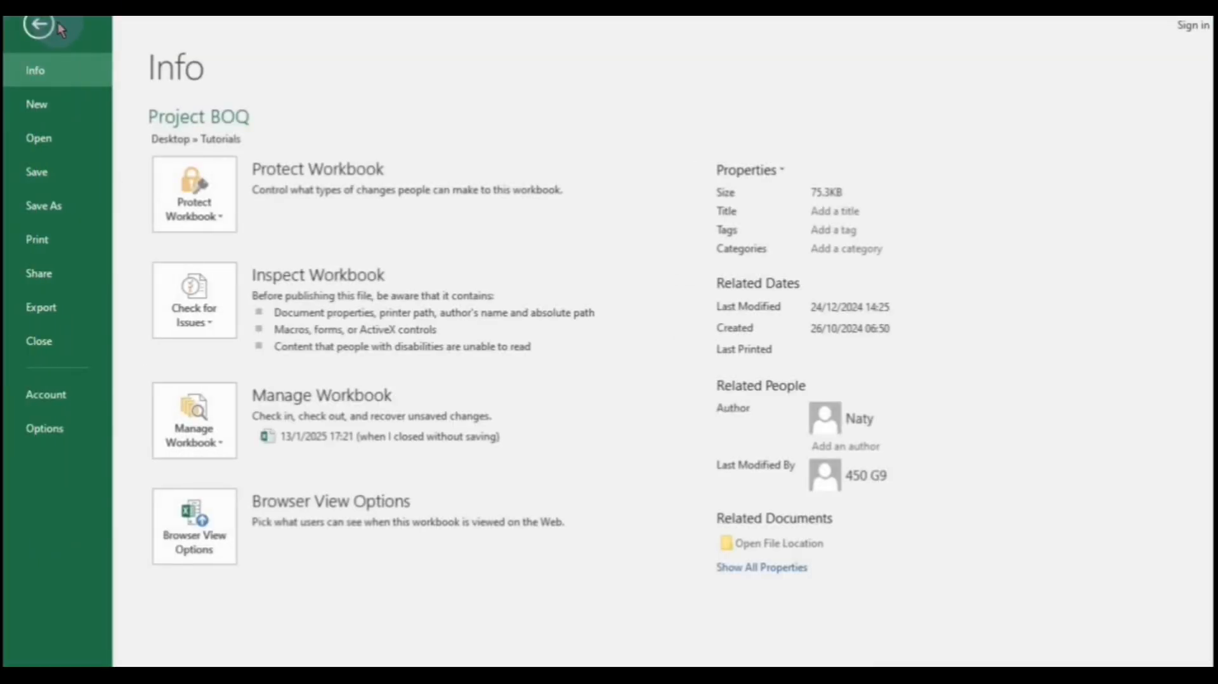
left_click(66, 244)
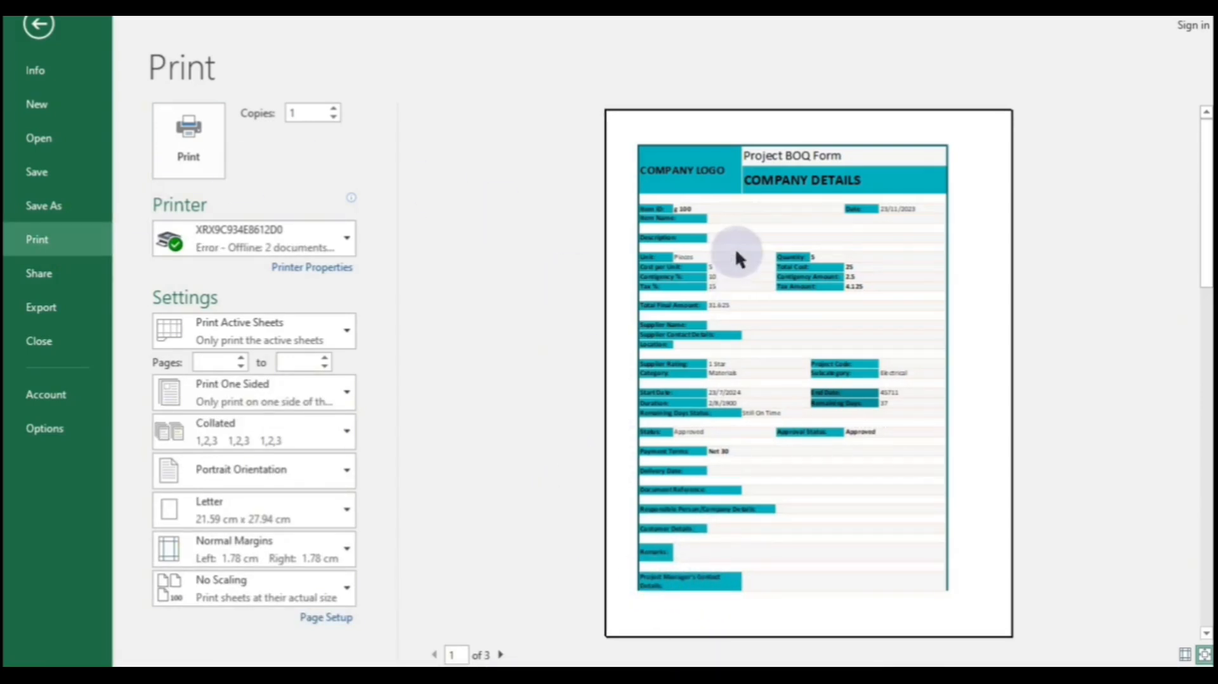
left_click(343, 393)
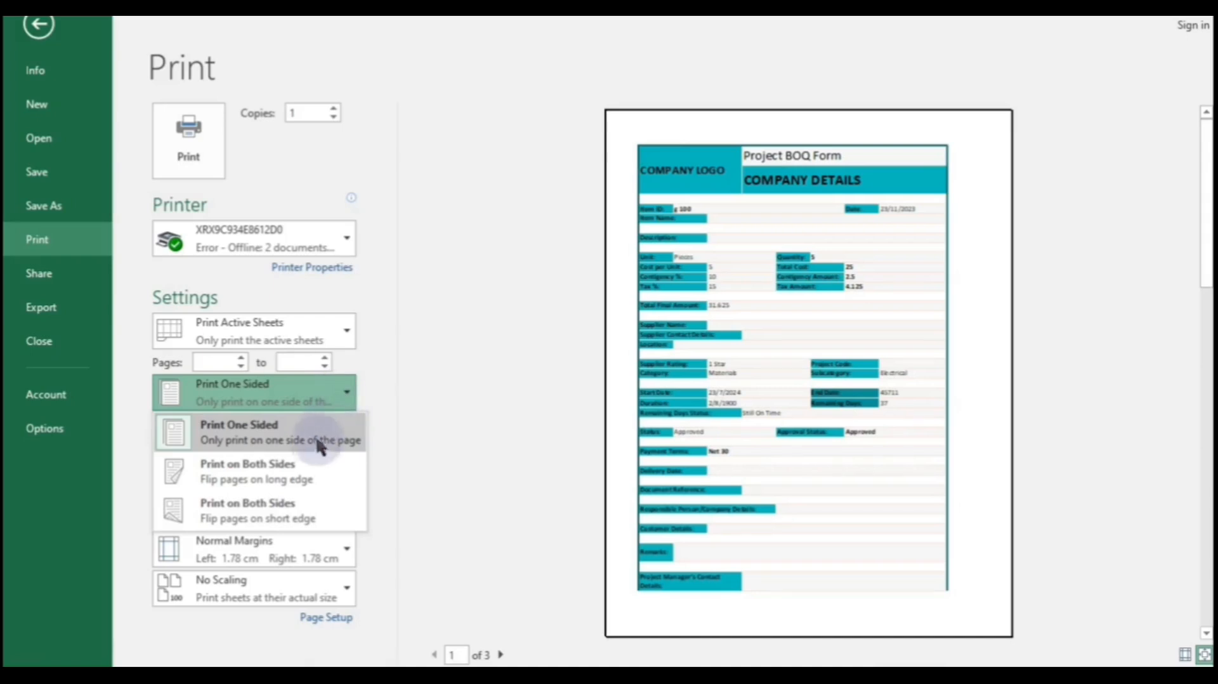
left_click(363, 389)
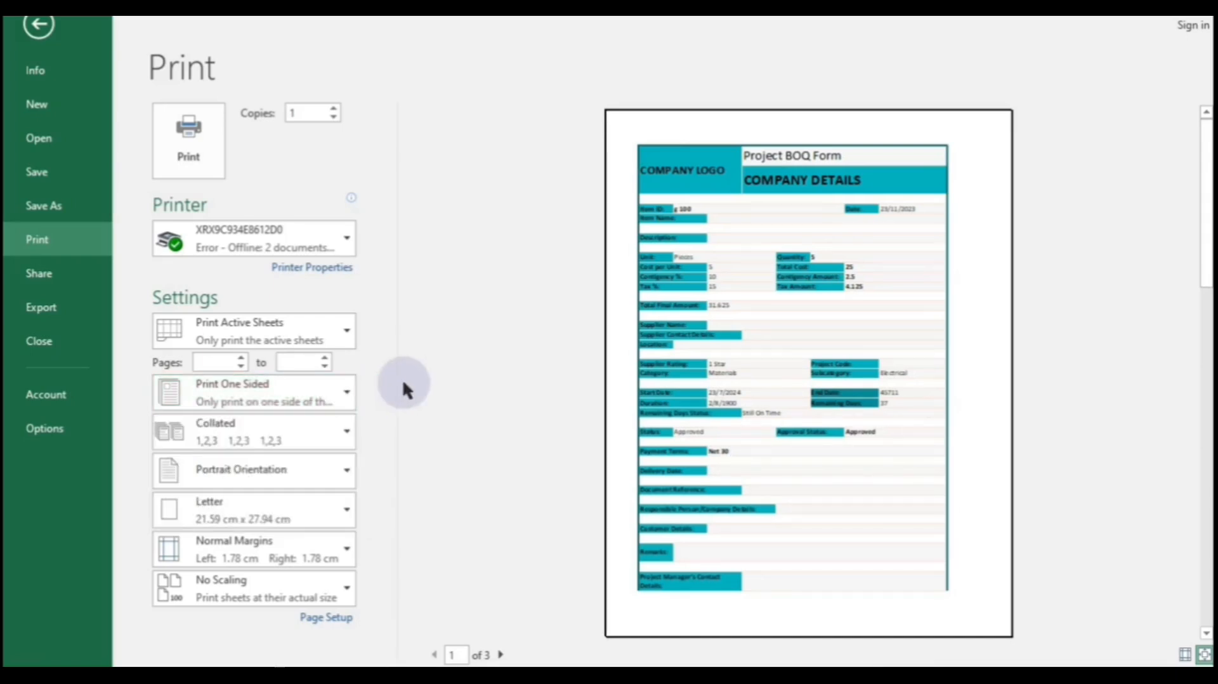
left_click(315, 481)
left_click(291, 549)
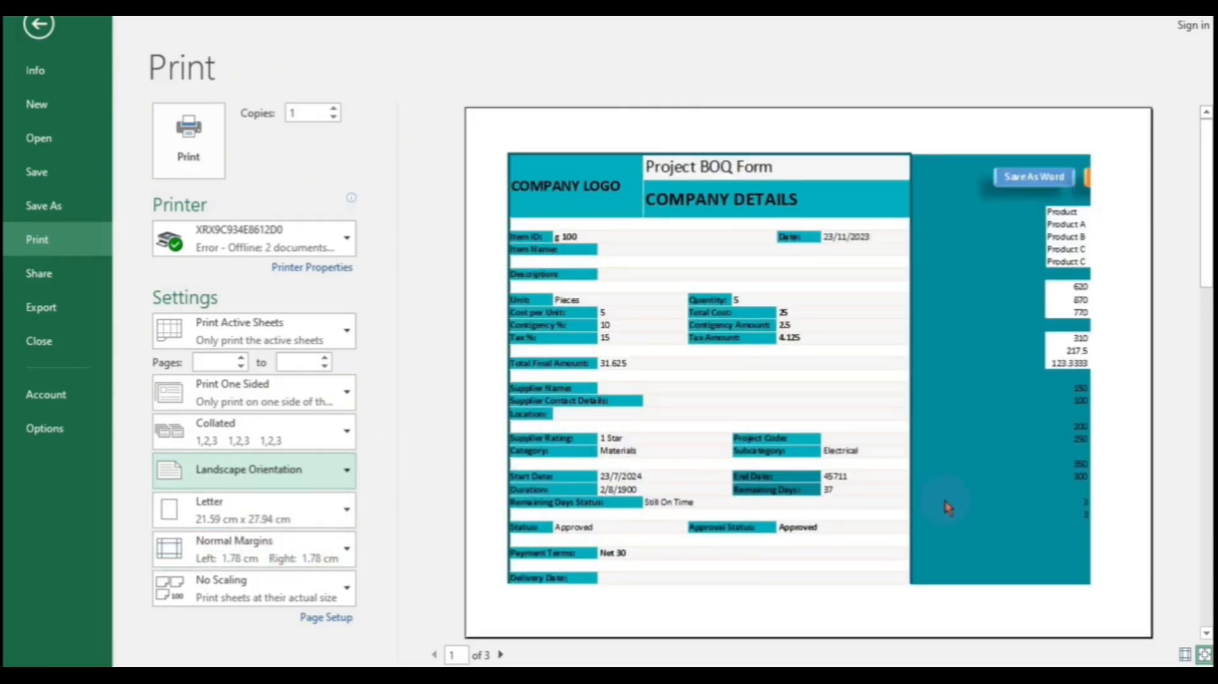
left_click(346, 477)
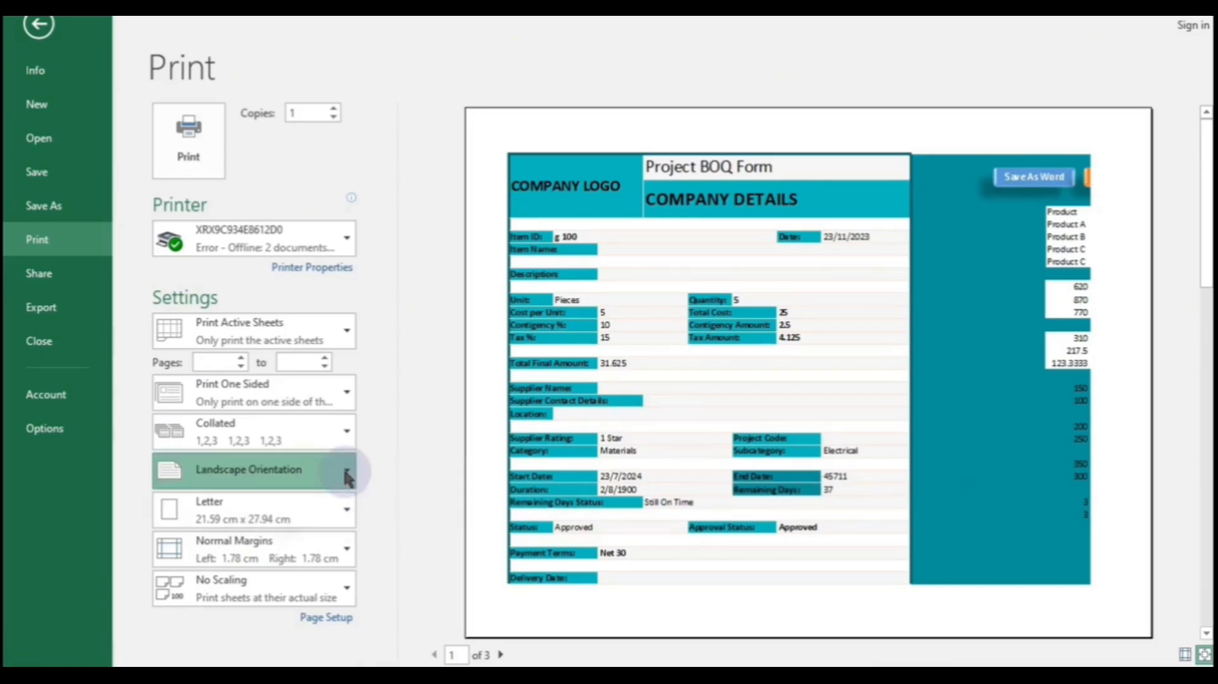
left_click(309, 522)
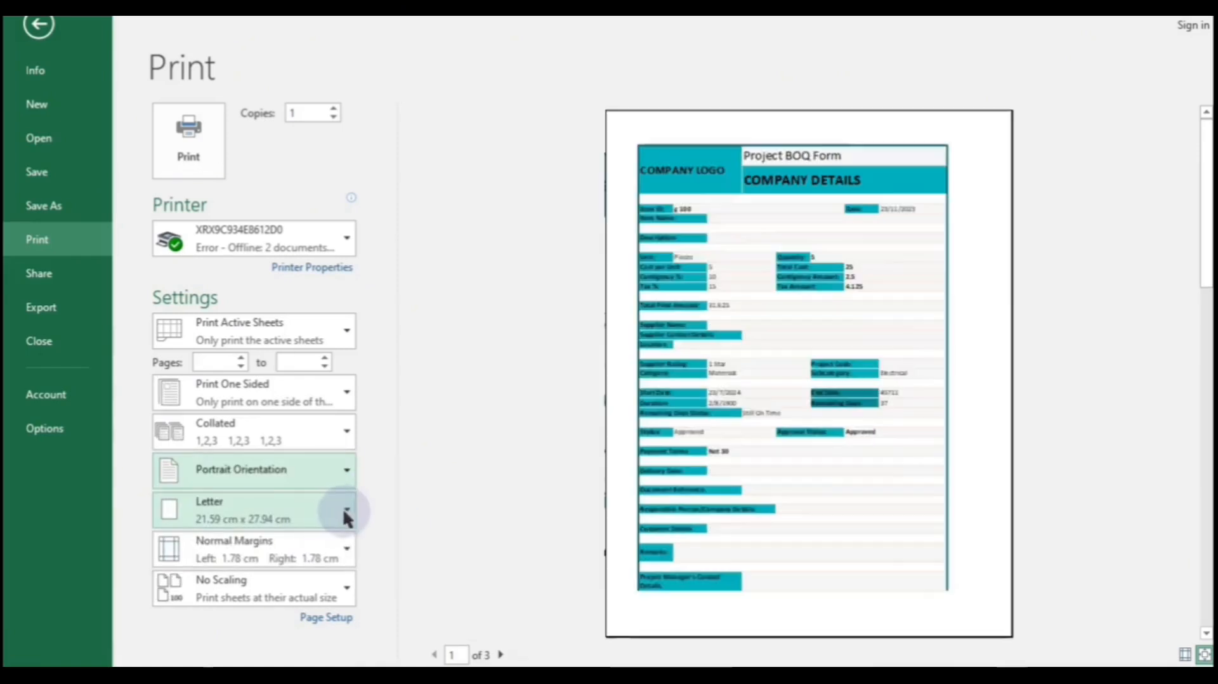
left_click(346, 511)
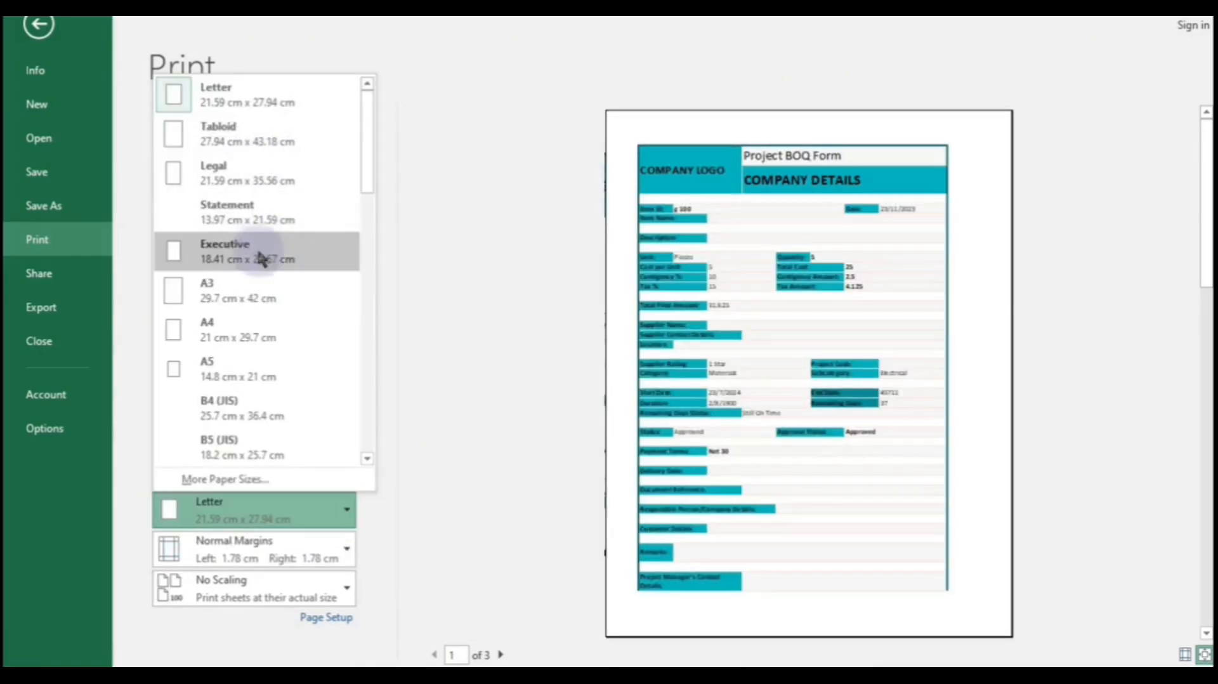
left_click(252, 298)
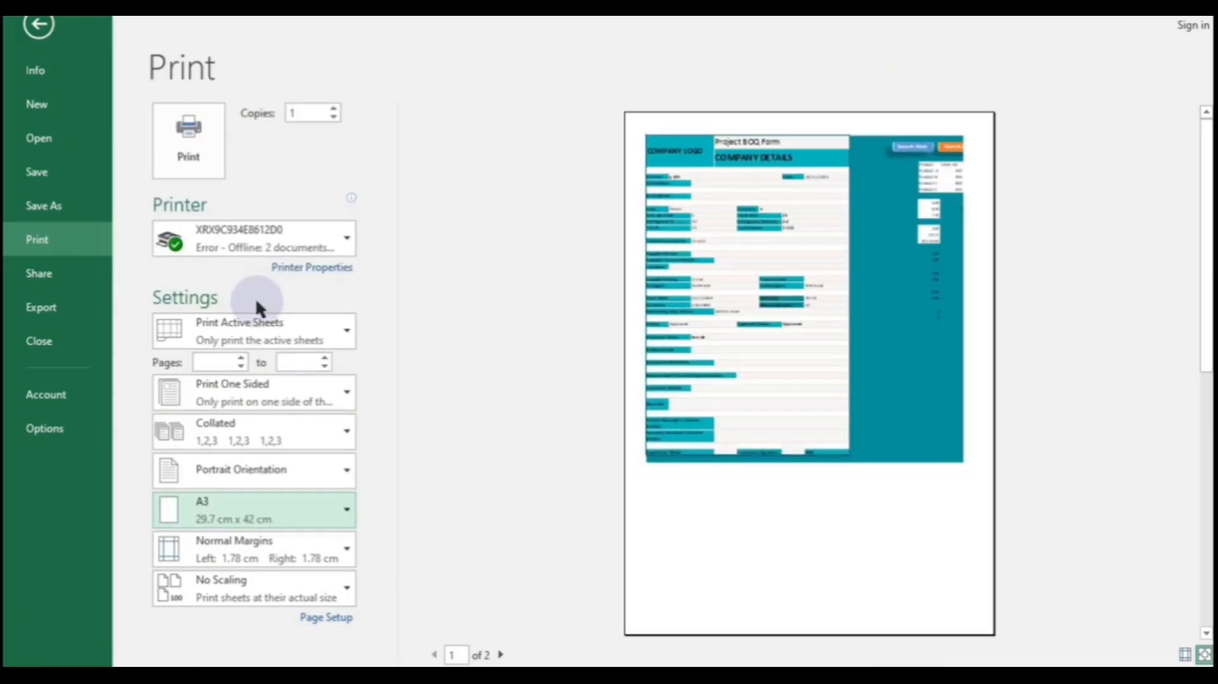
left_click(330, 518)
left_click(272, 376)
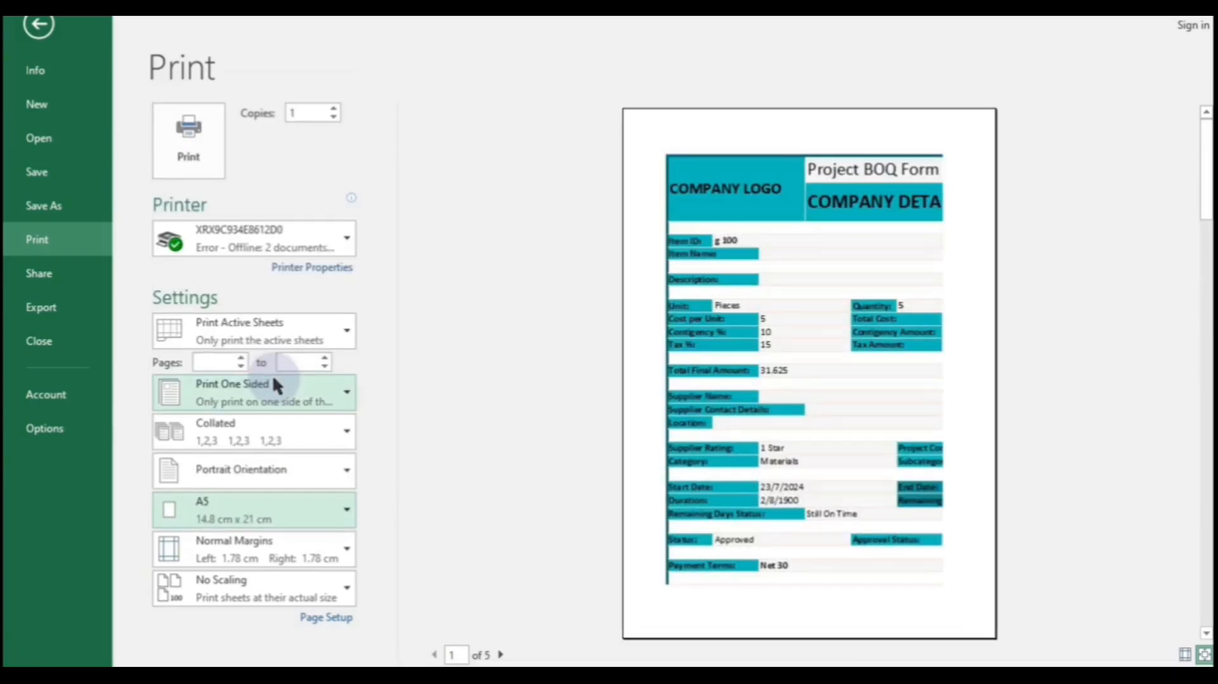
left_click(341, 554)
left_click(260, 406)
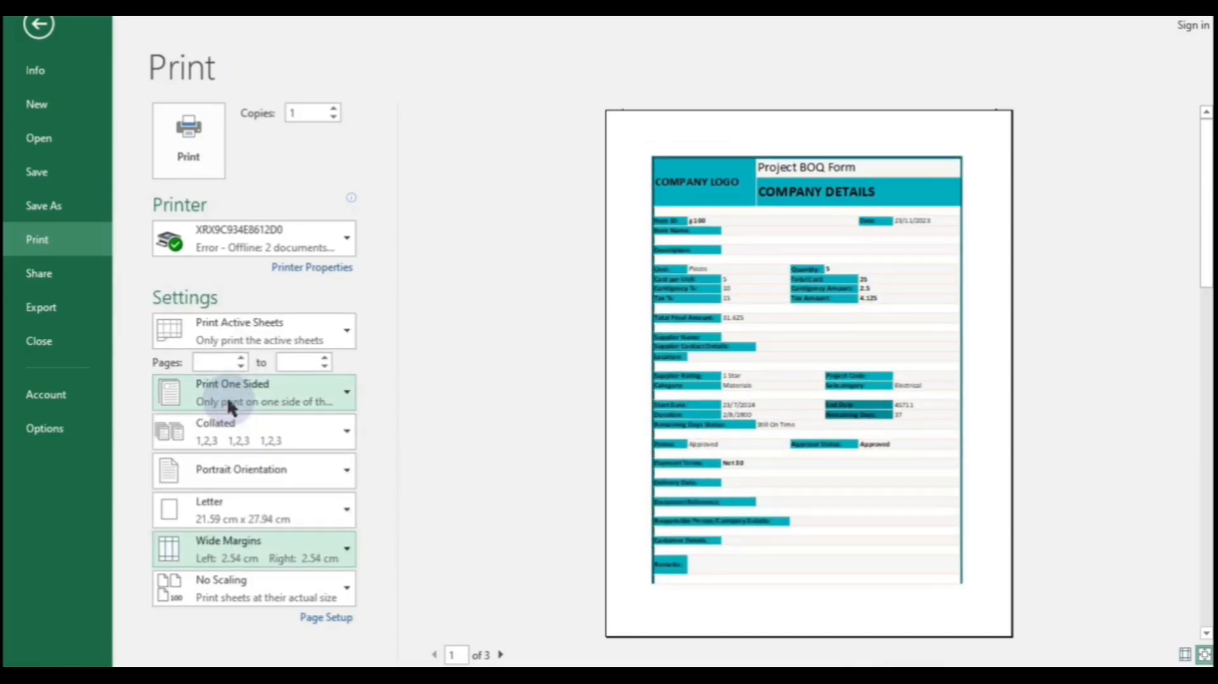
left_click(327, 553)
left_click(262, 325)
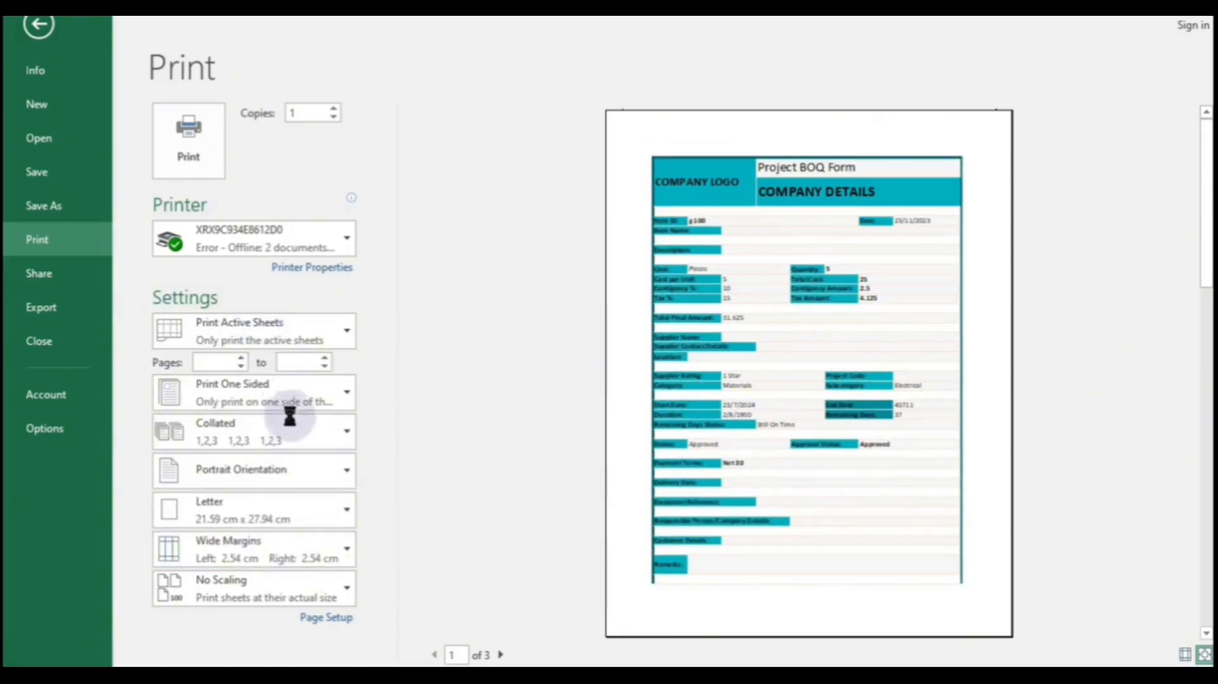
left_click(304, 599)
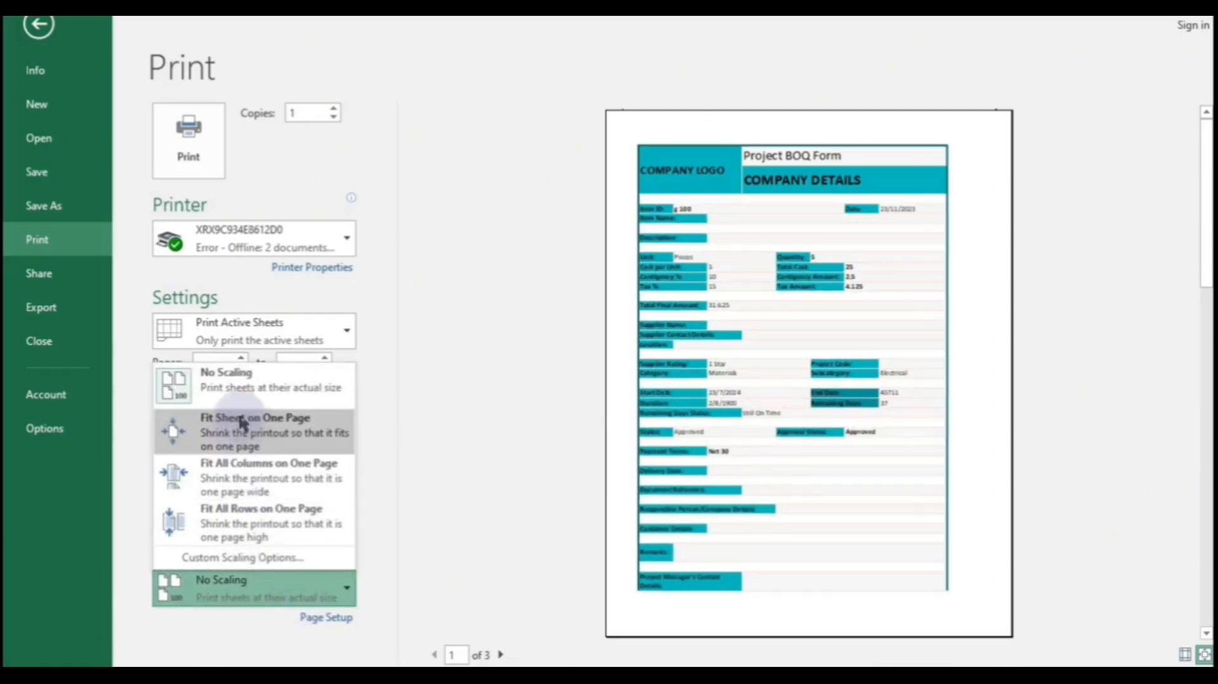
left_click(424, 497)
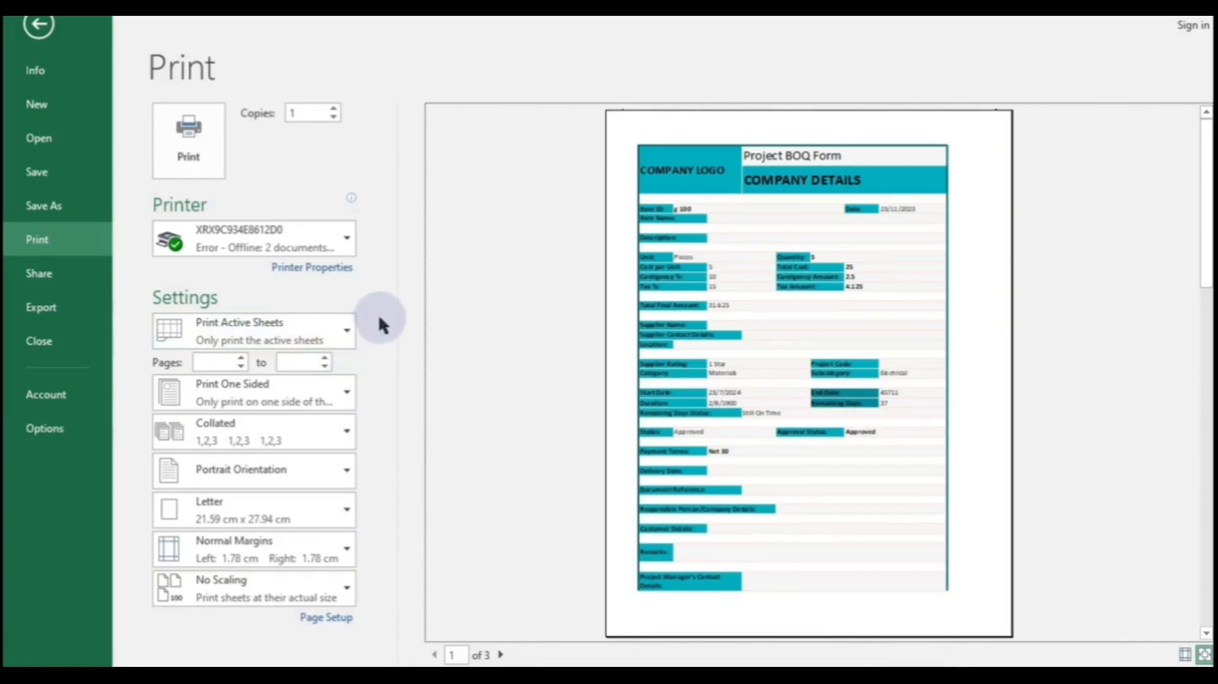
left_click(293, 126)
left_click(334, 111)
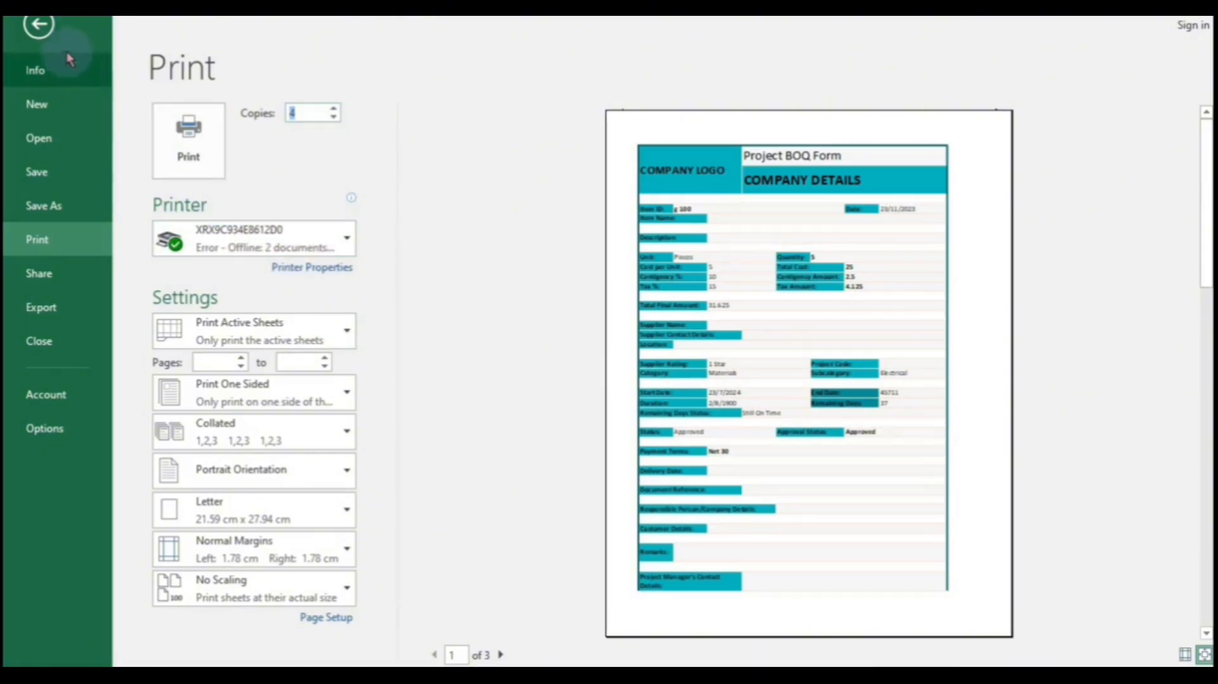
left_click(38, 25)
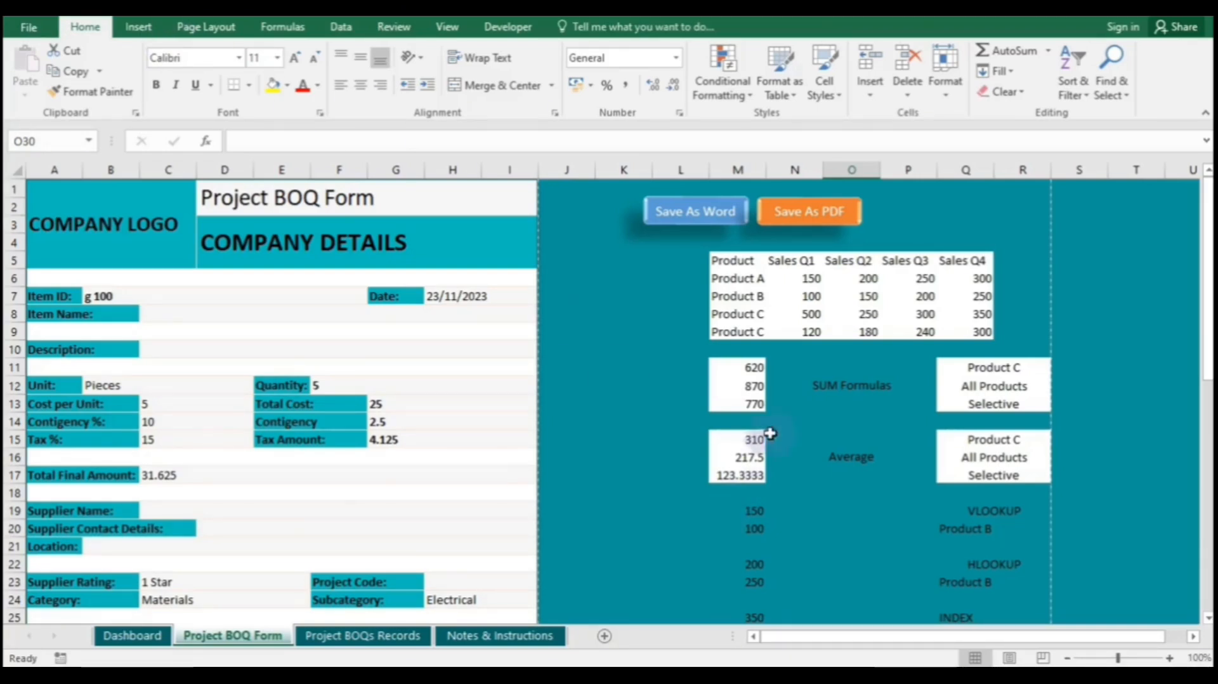
- Export the Project BOQ Form as PDF 'AAAAAAAAAAAAAAAAAAAAAA' into folder AAA and open it
left_click(821, 221)
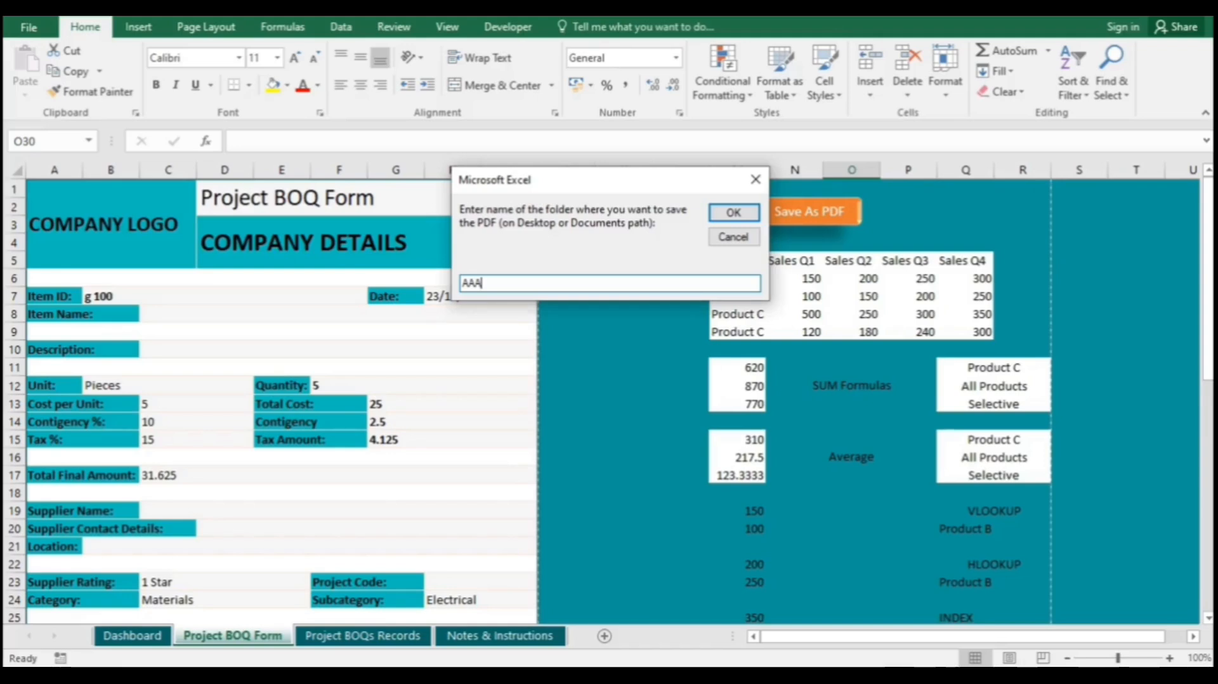
key("Return")
left_click(494, 280)
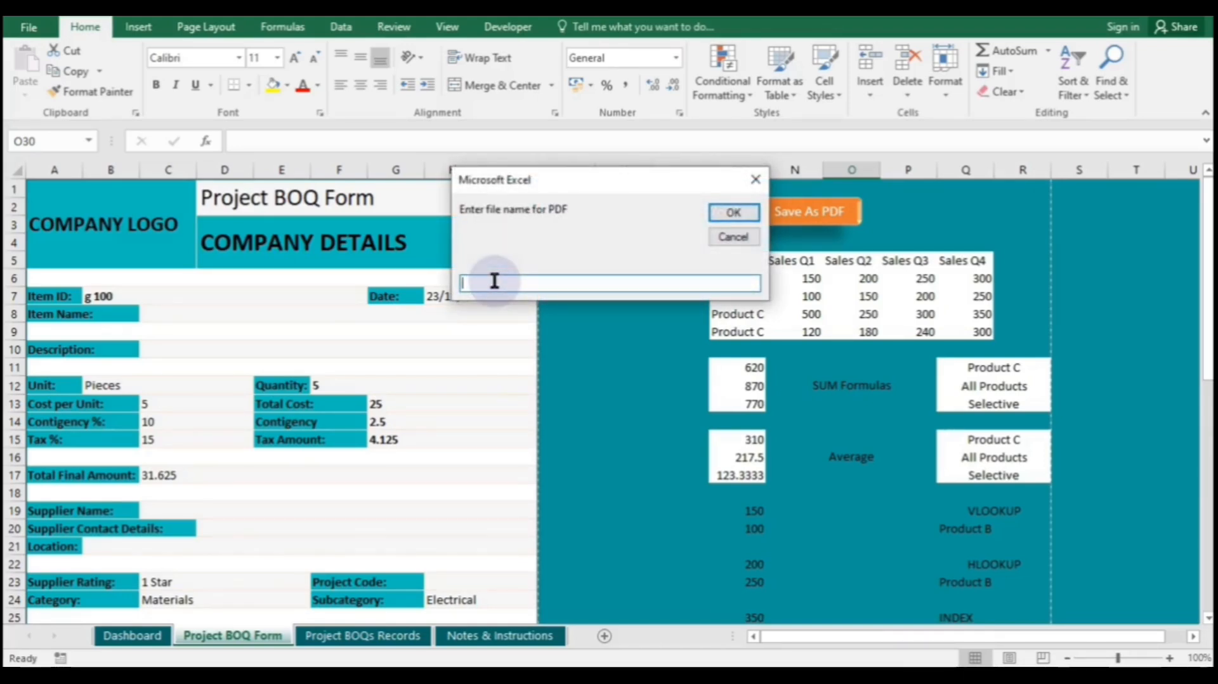
type("AAAAAAAAAAAAAAAAAAAAAA")
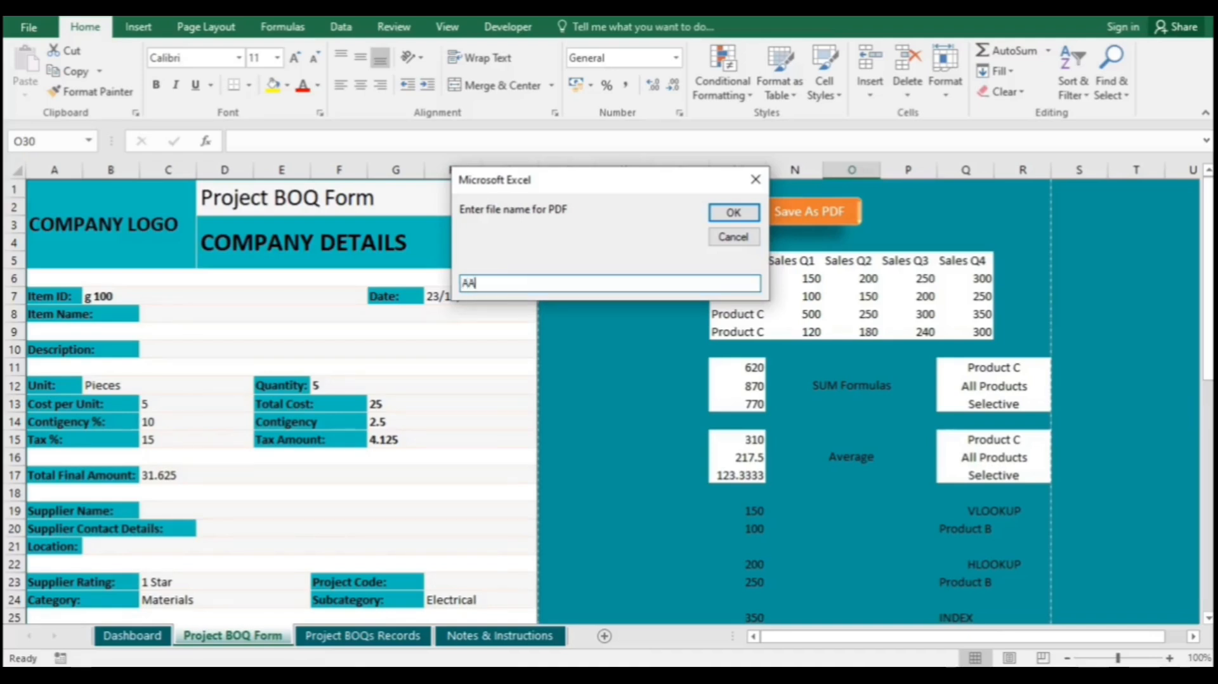
key("Return")
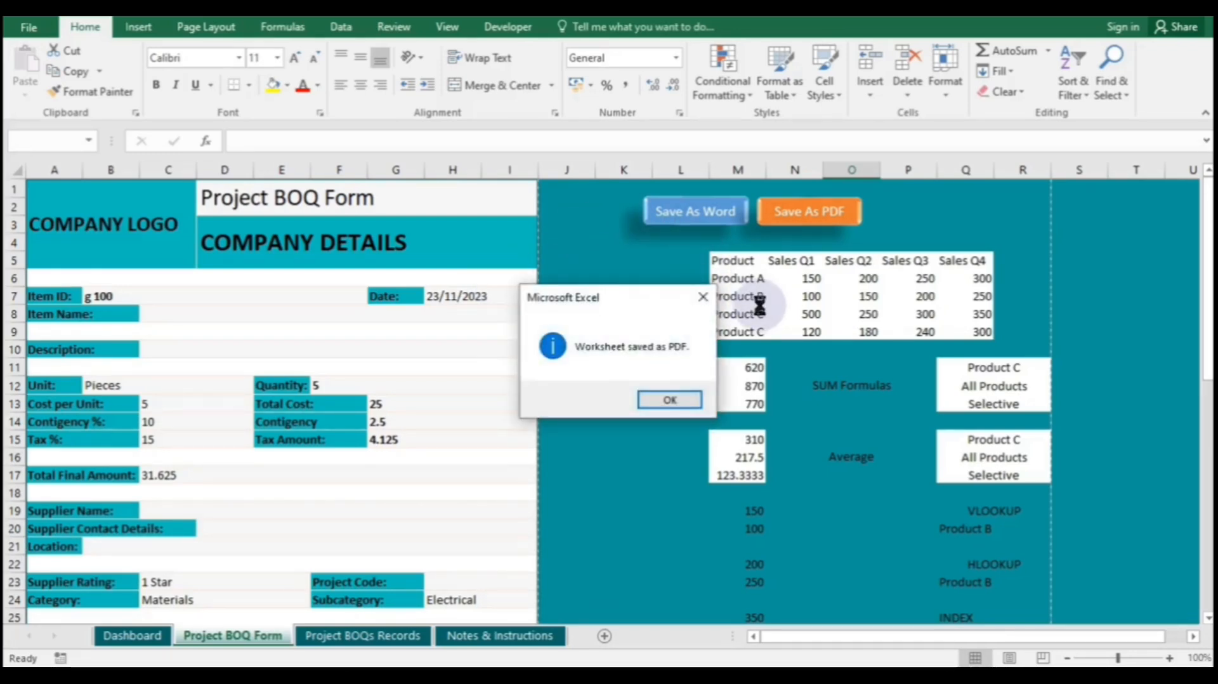
left_click(679, 394)
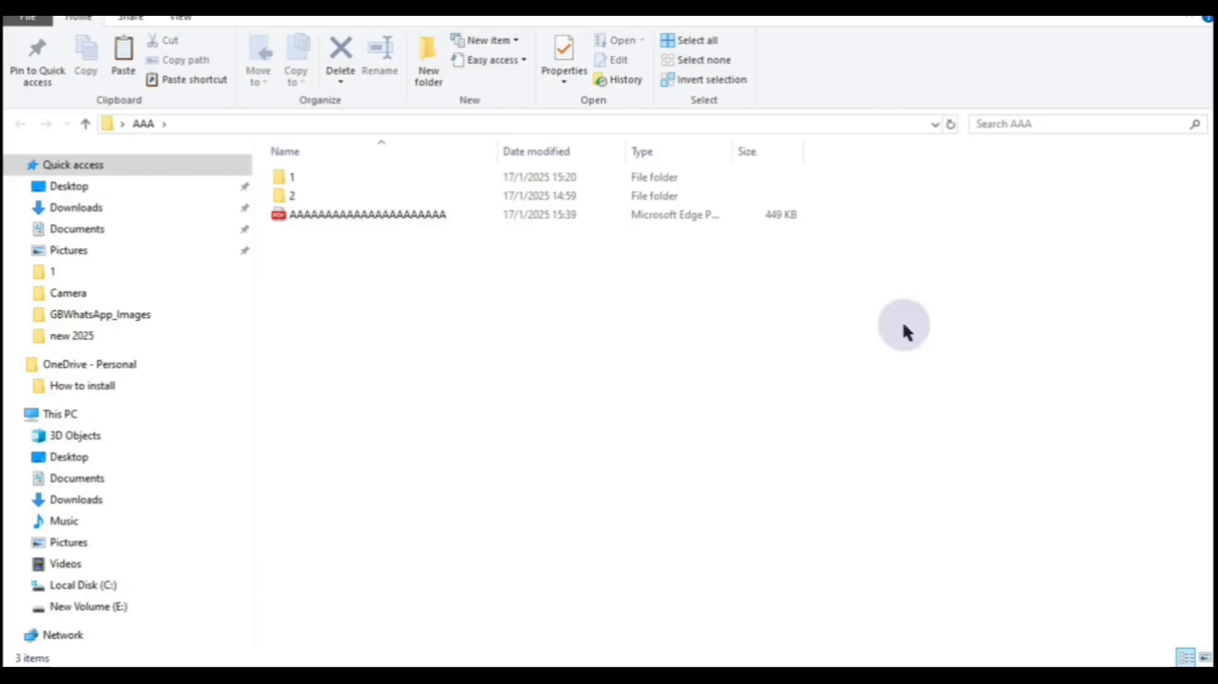
left_click(391, 217)
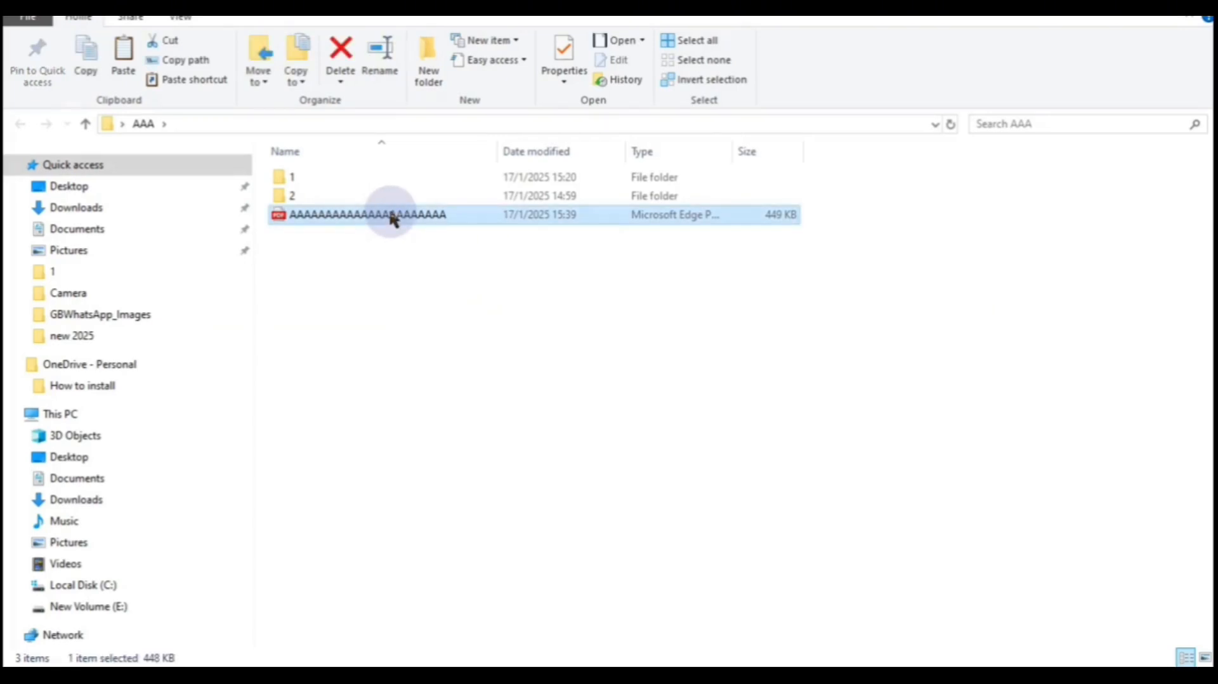
double_click(391, 217)
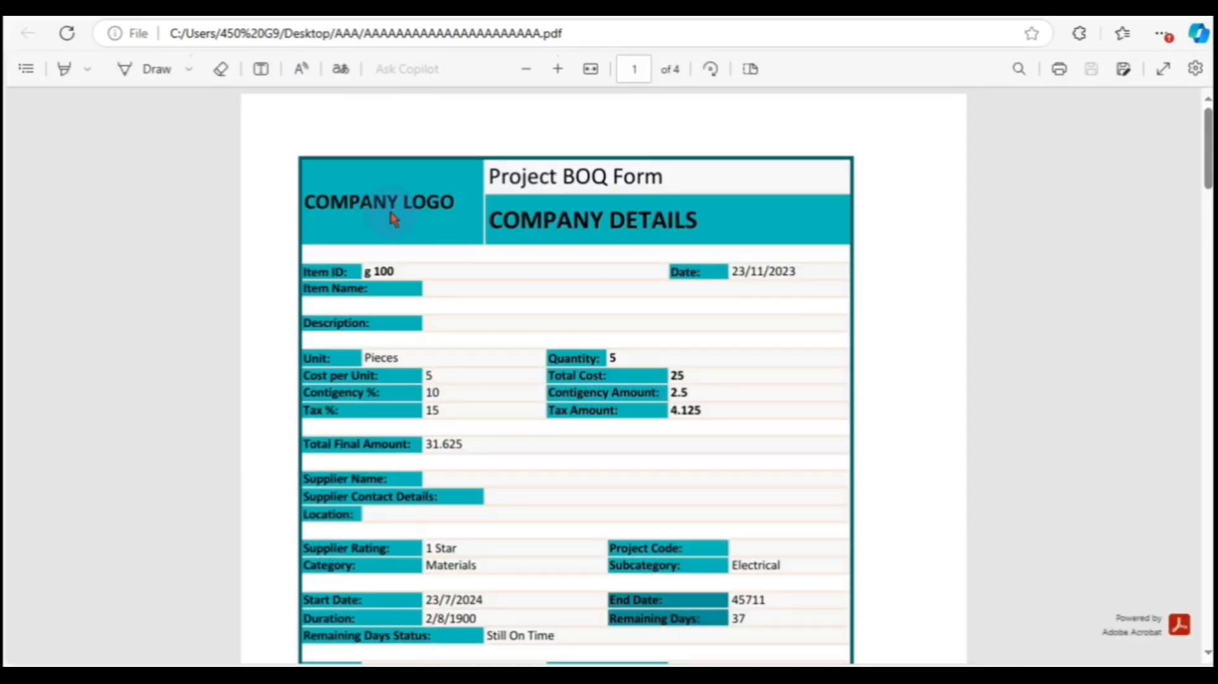
- Scroll through the exported four-page BOQ PDF in Edge to check it
left_click_drag(1204, 145, 1207, 116)
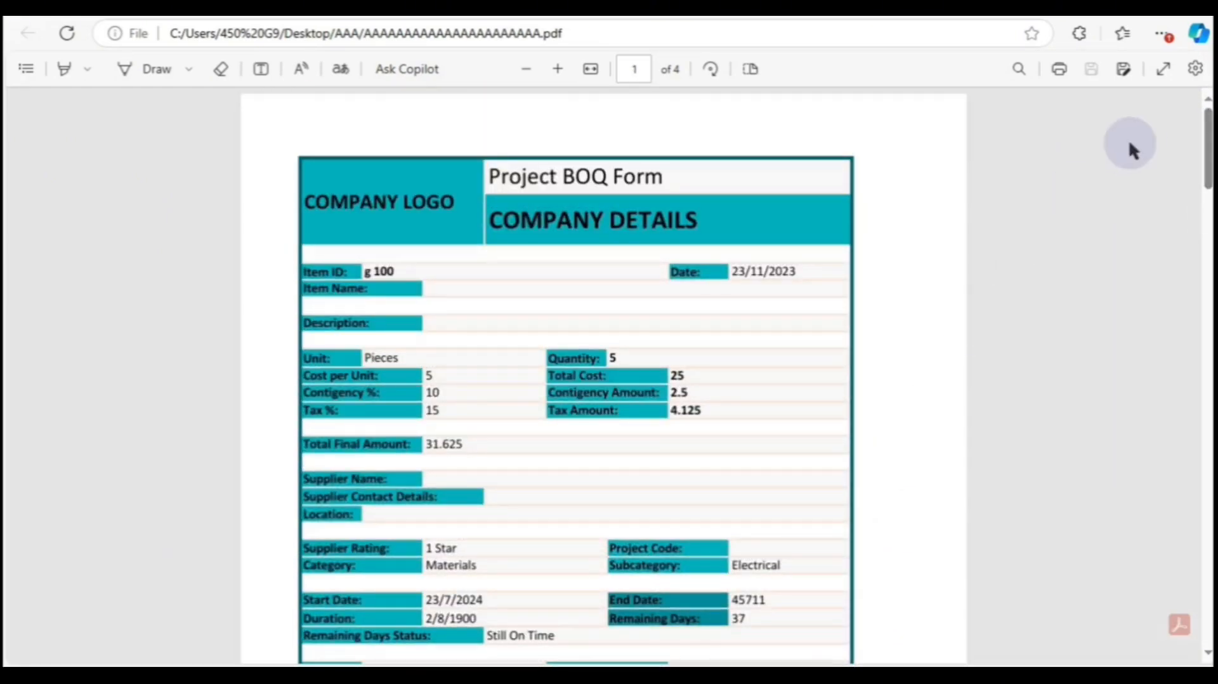
mouse_move(848, 663)
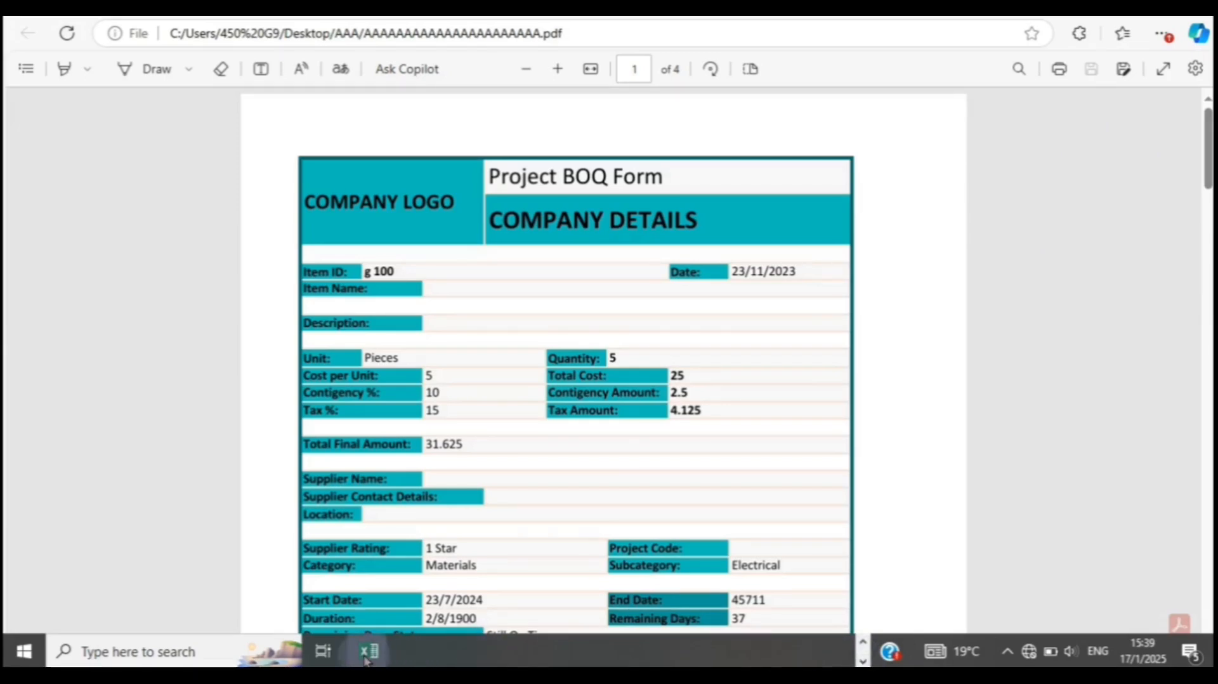
- Bring the Project BOQ workbook back to the front in Excel
mouse_move(367, 660)
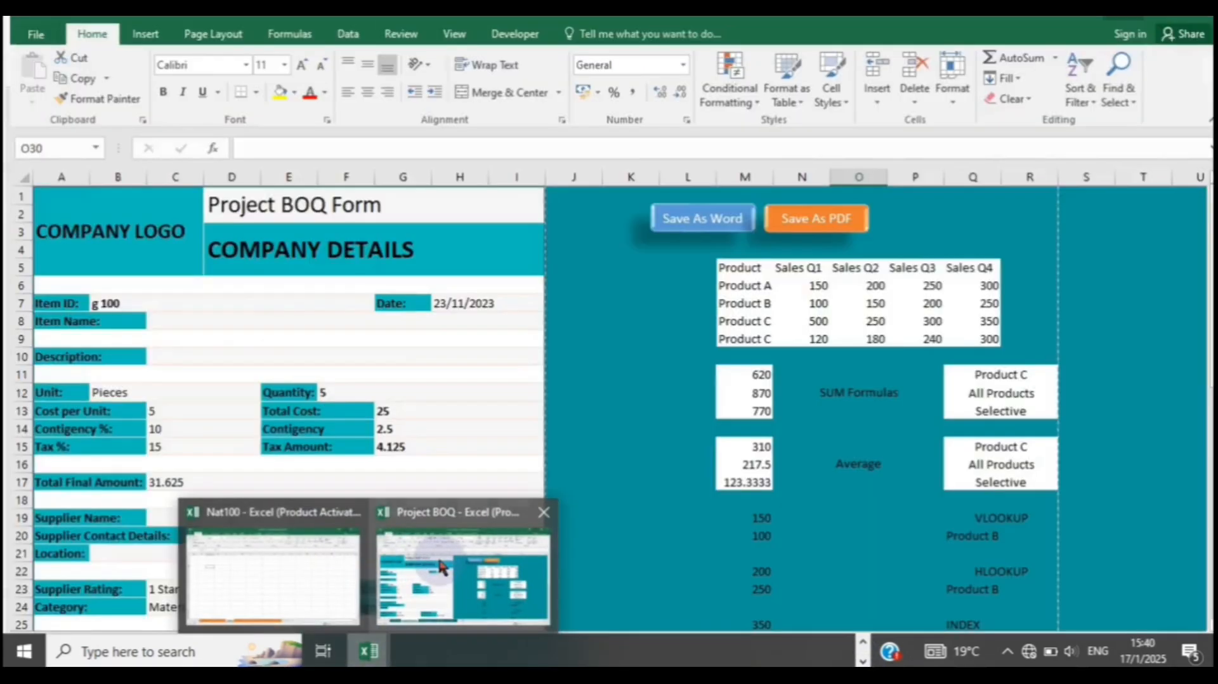
left_click(445, 561)
left_click(593, 387)
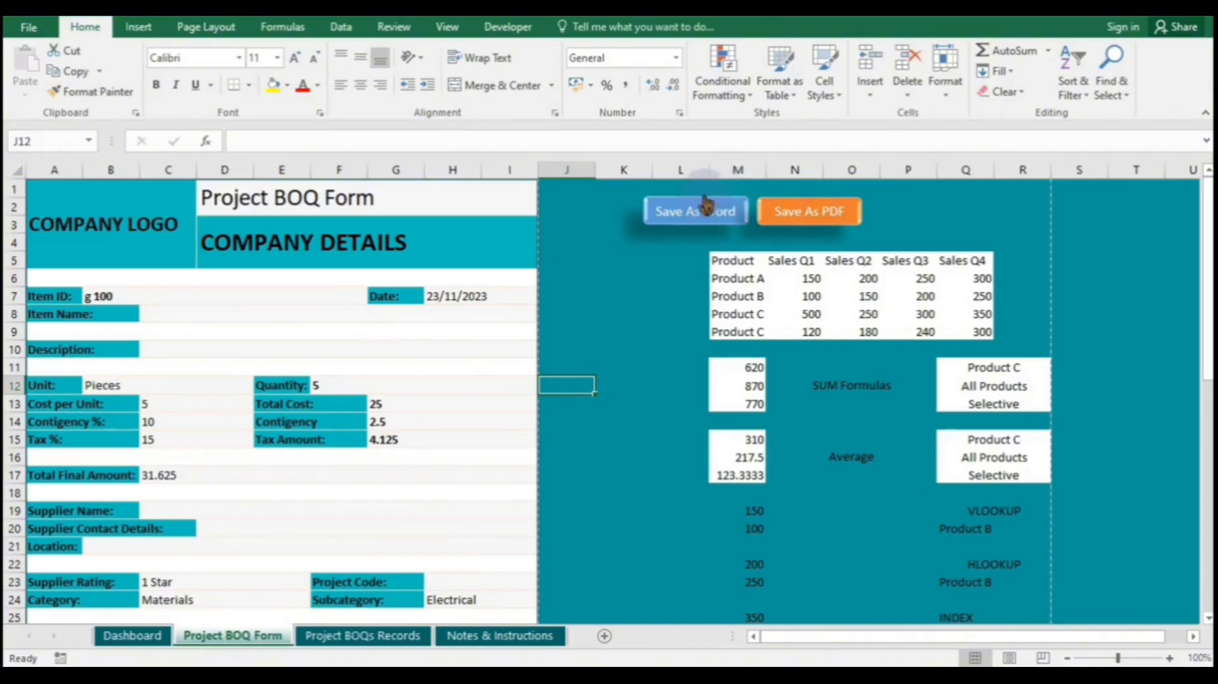
- Export the BOQ form range to Word in folder AAAA as 'SSSSSSSSSSSSSSSSSSSSSSSSS'
left_click(693, 213)
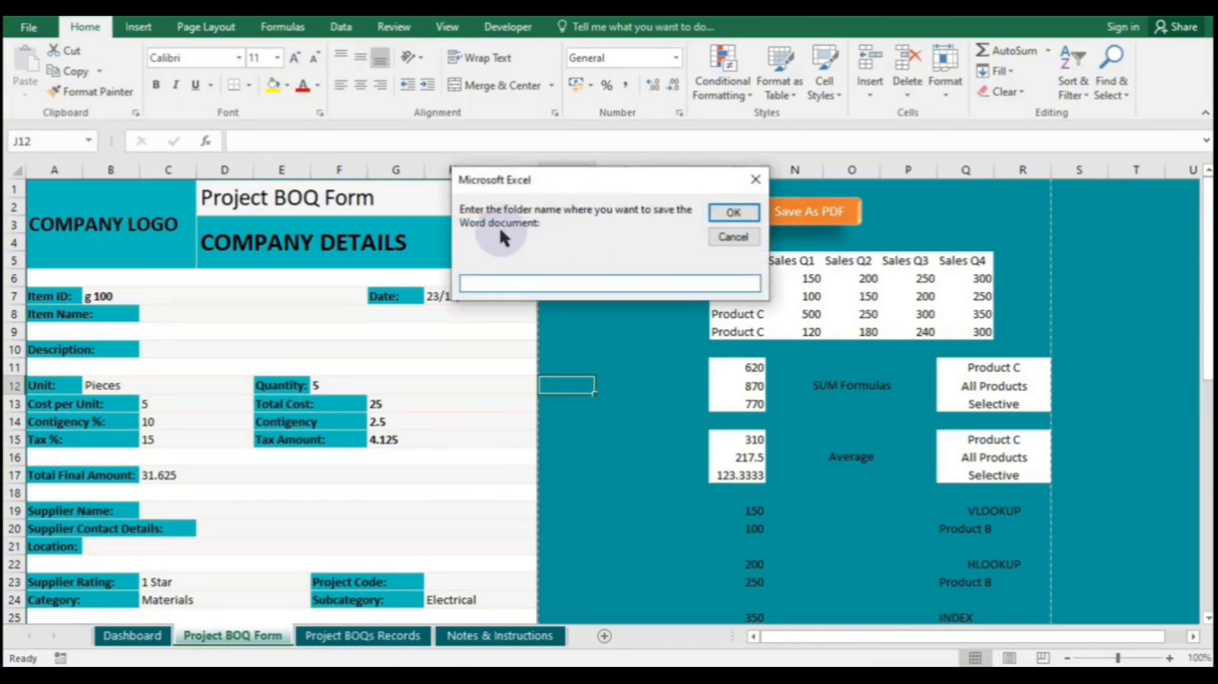
type("AAAA")
key("Return")
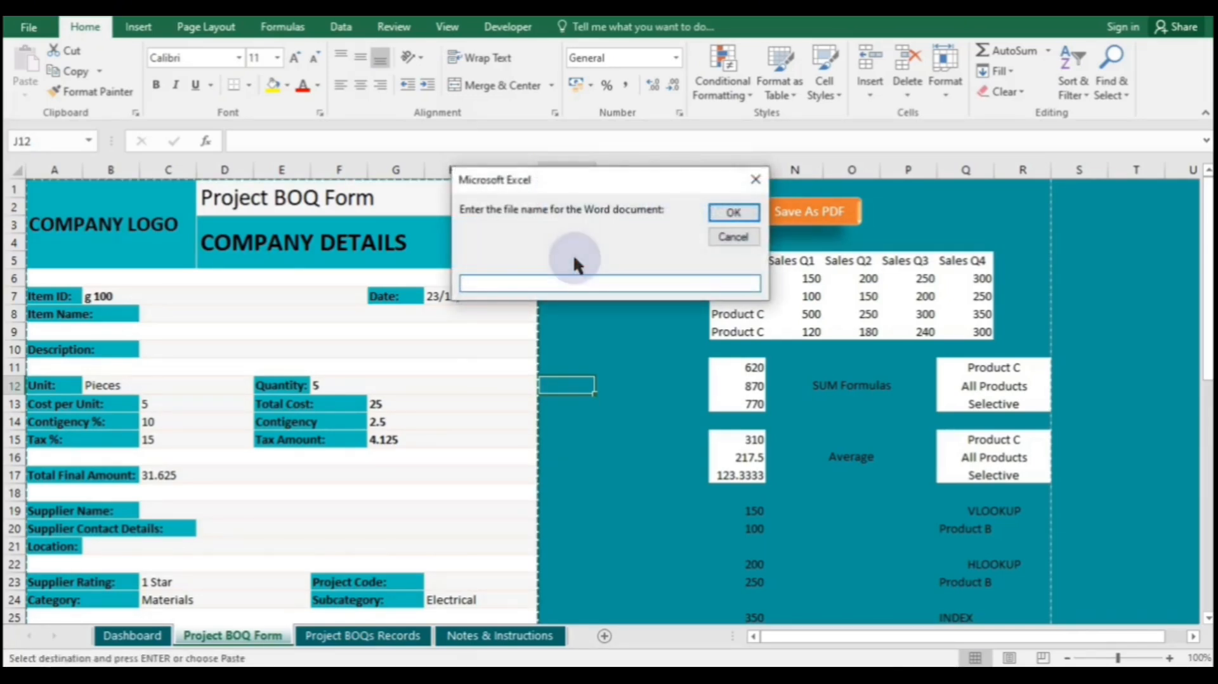
type("SSS")
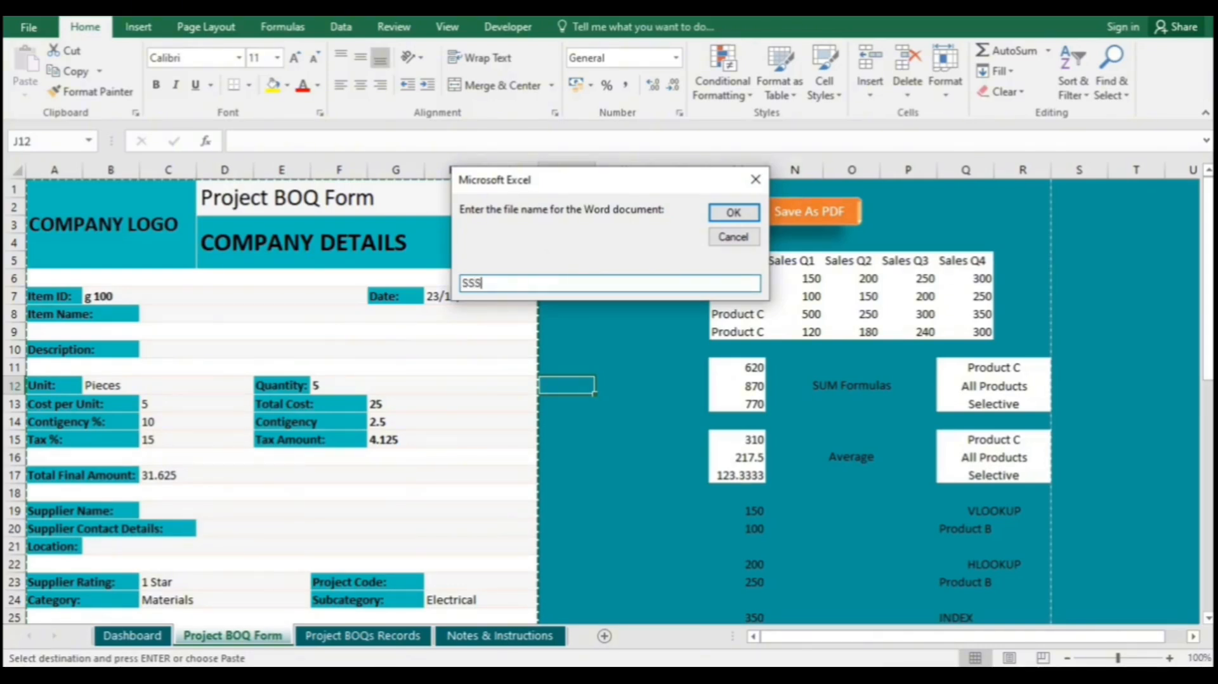
type("SSSSSSSSSSSSSSSSSSSSSS")
key("Return")
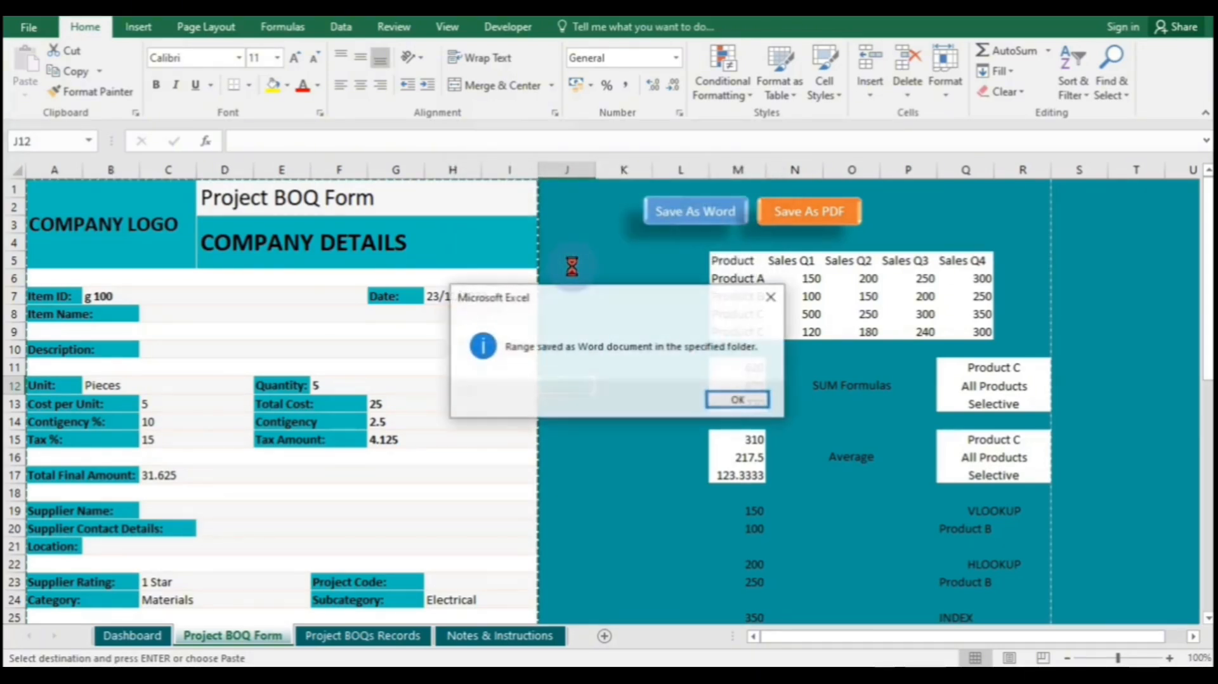
left_click(723, 399)
double_click(660, 390)
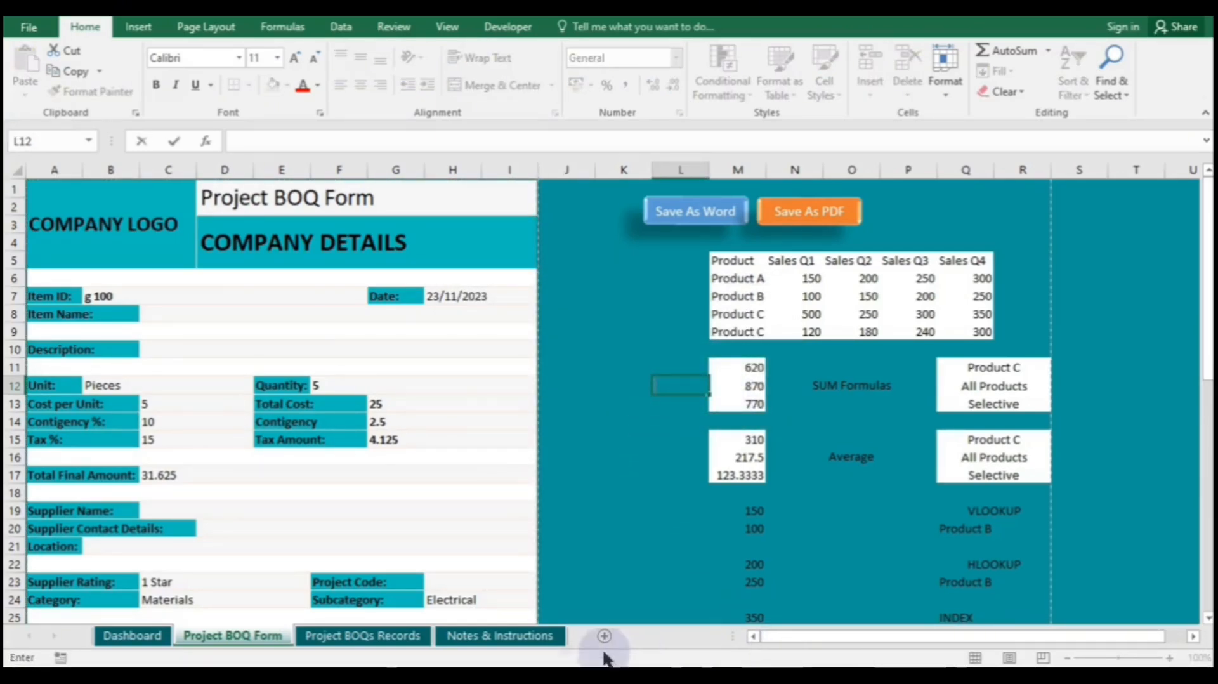
mouse_move(584, 660)
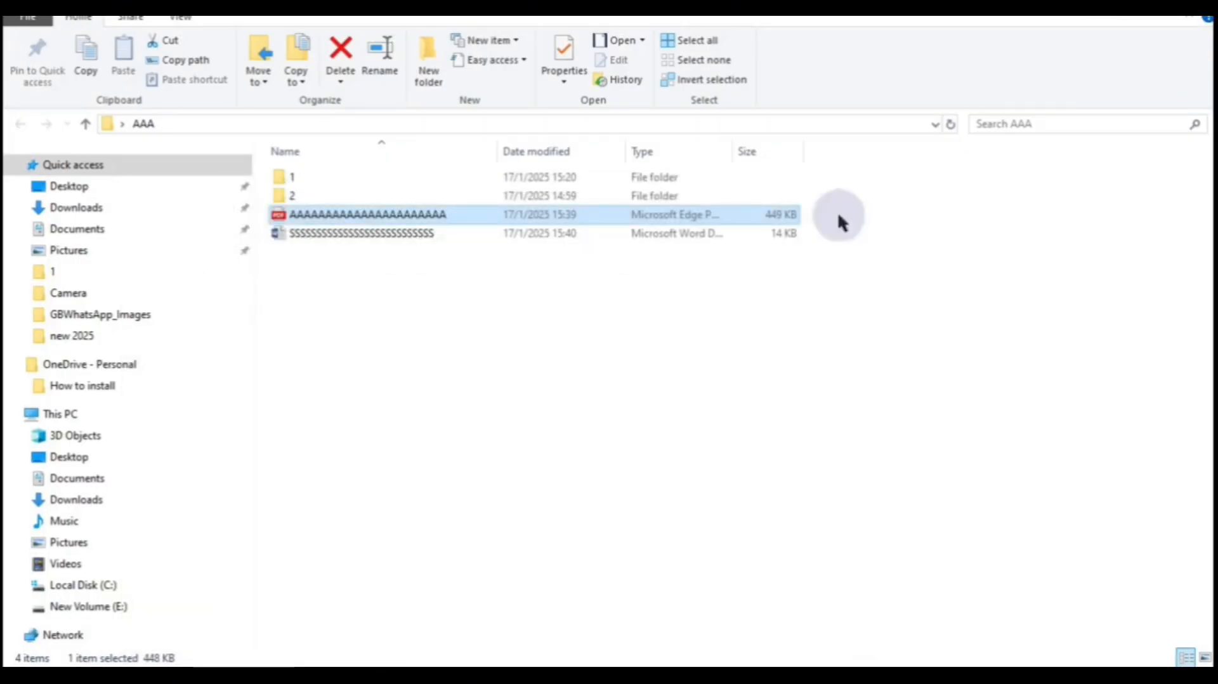
- Open the exported Word document from the AAA folder in Word
left_click(470, 234)
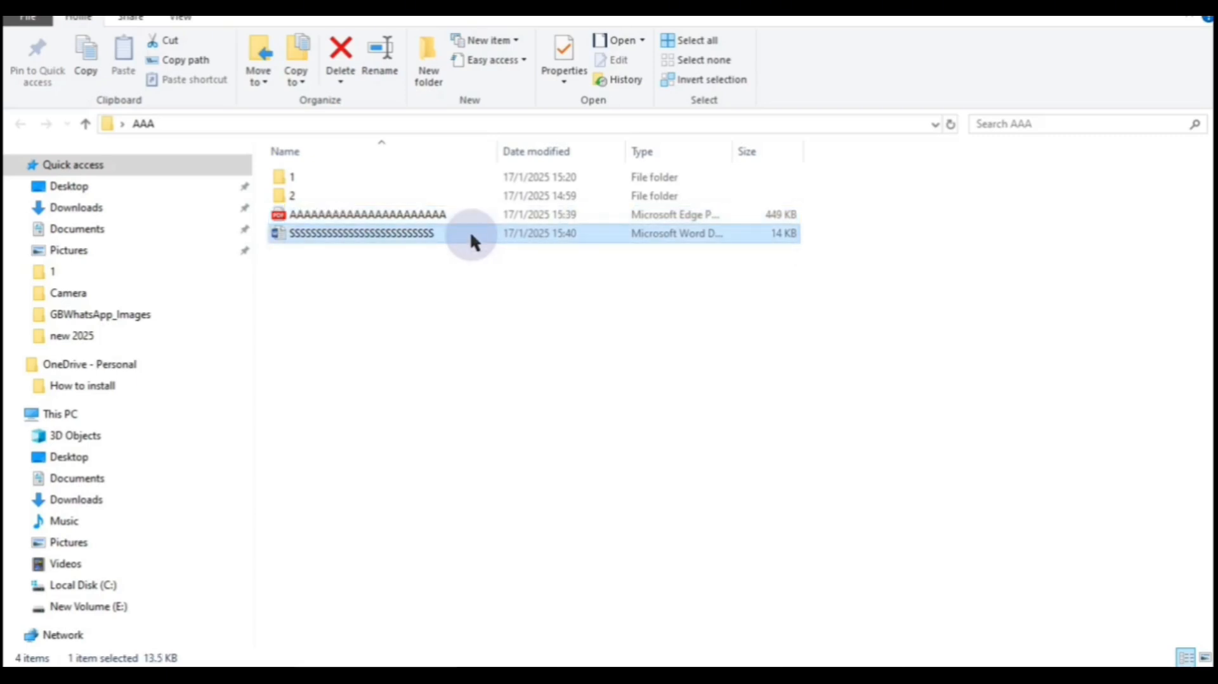
double_click(471, 235)
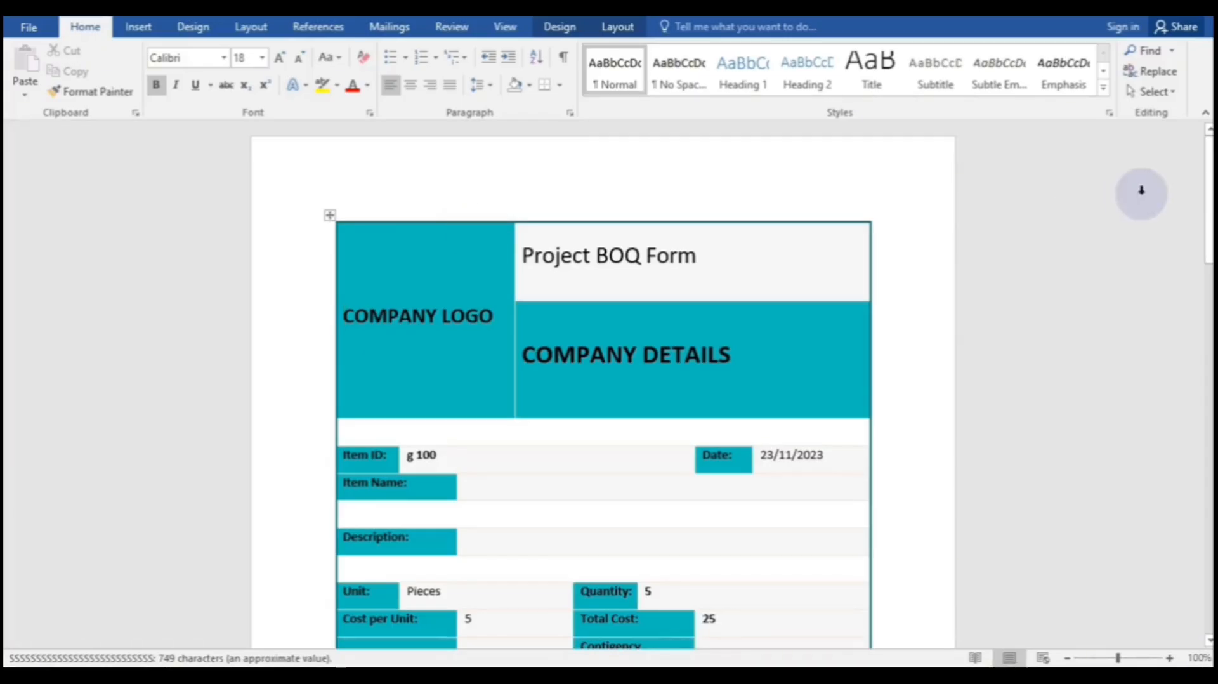
- Scroll through the exported Project BOQ Form document in Word to check it
left_click_drag(1209, 190, 1182, 140)
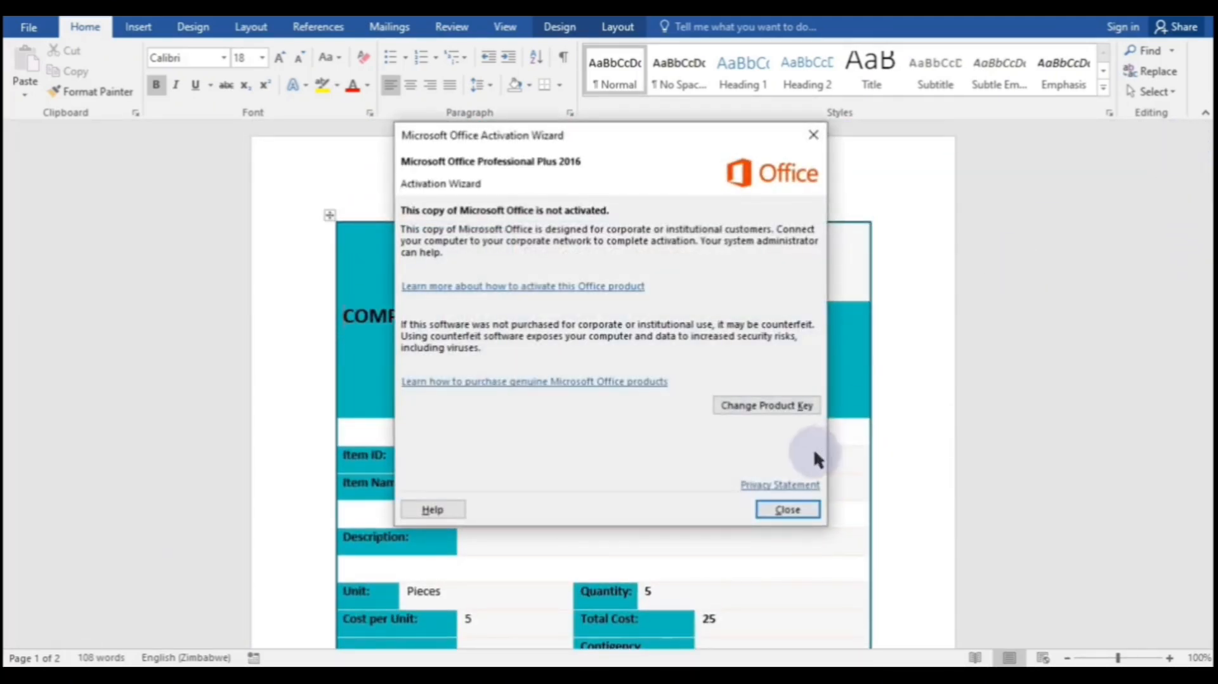
- Dismiss the Office activation notice and delete the First Tutorial workbook from folder 1
left_click(789, 510)
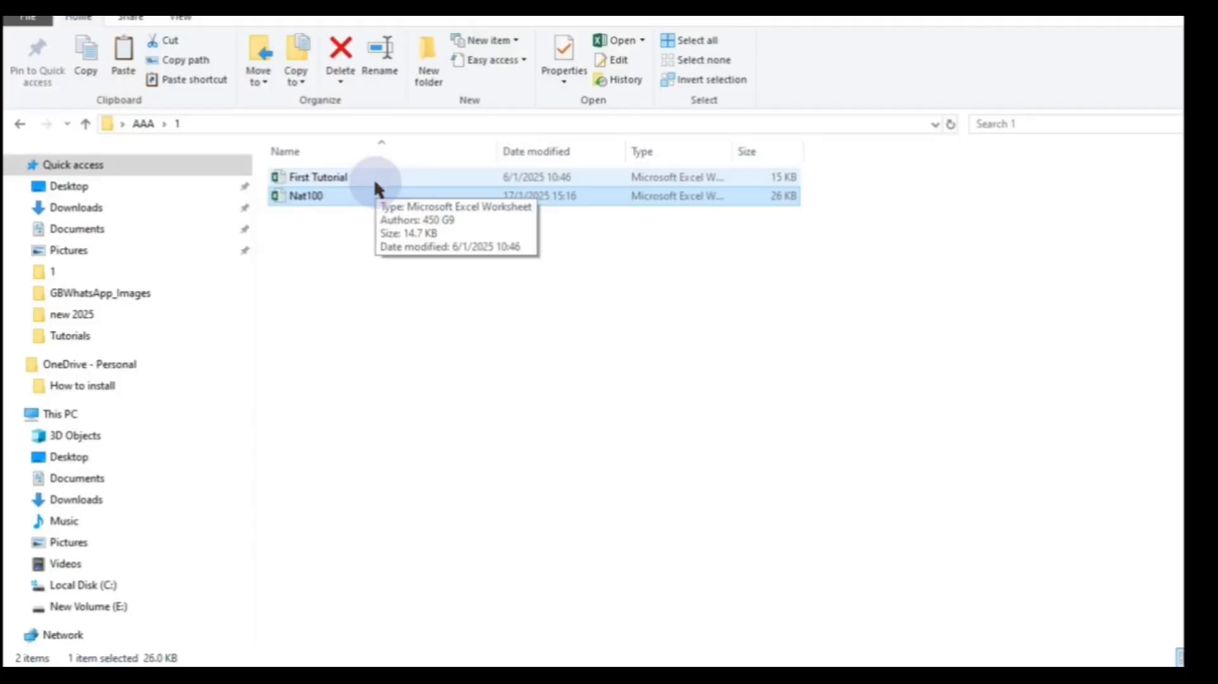
left_click(374, 180)
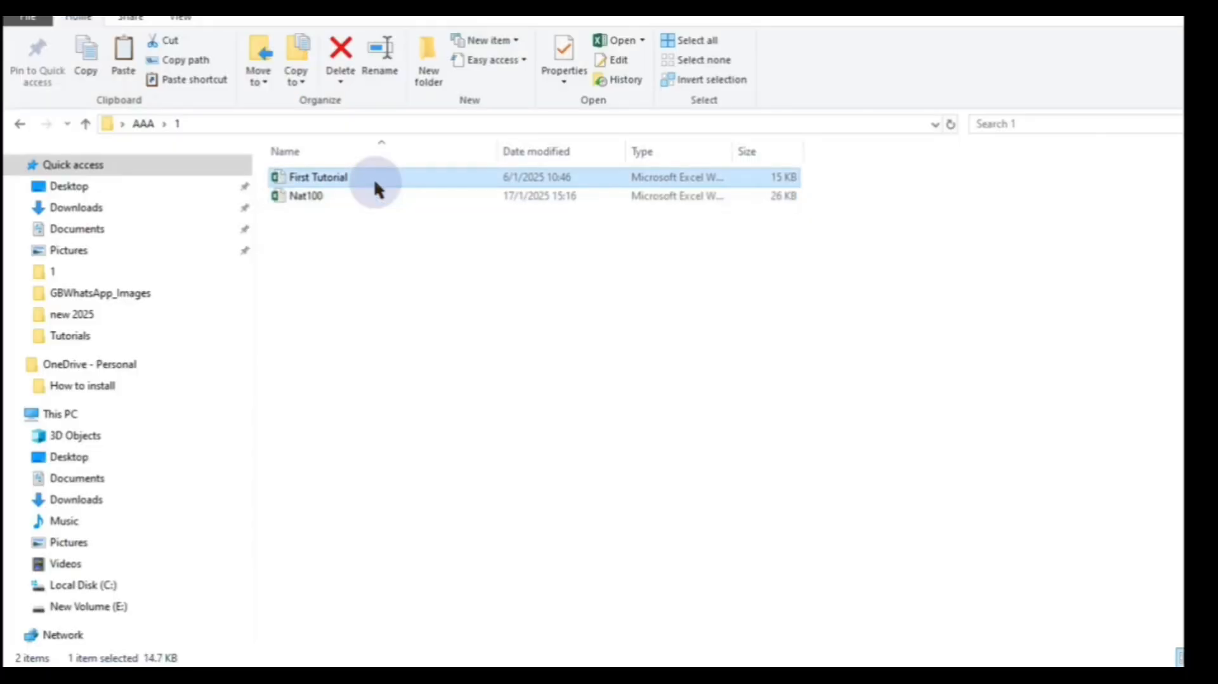
right_click(375, 184)
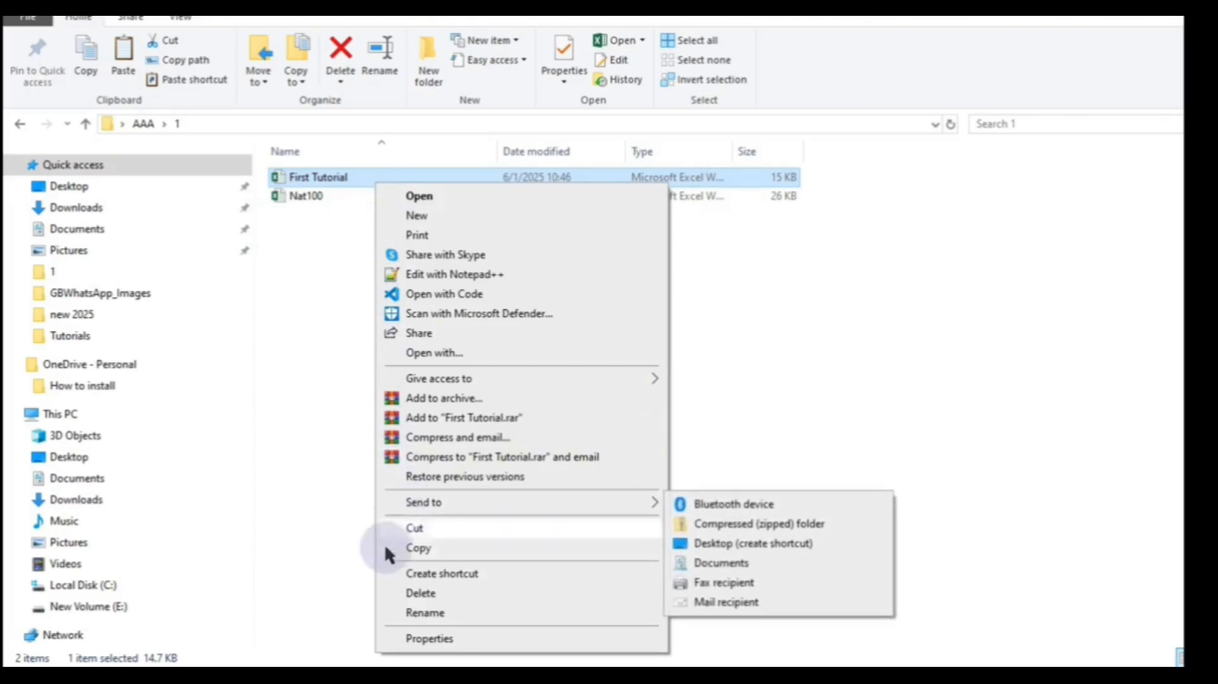
left_click(420, 593)
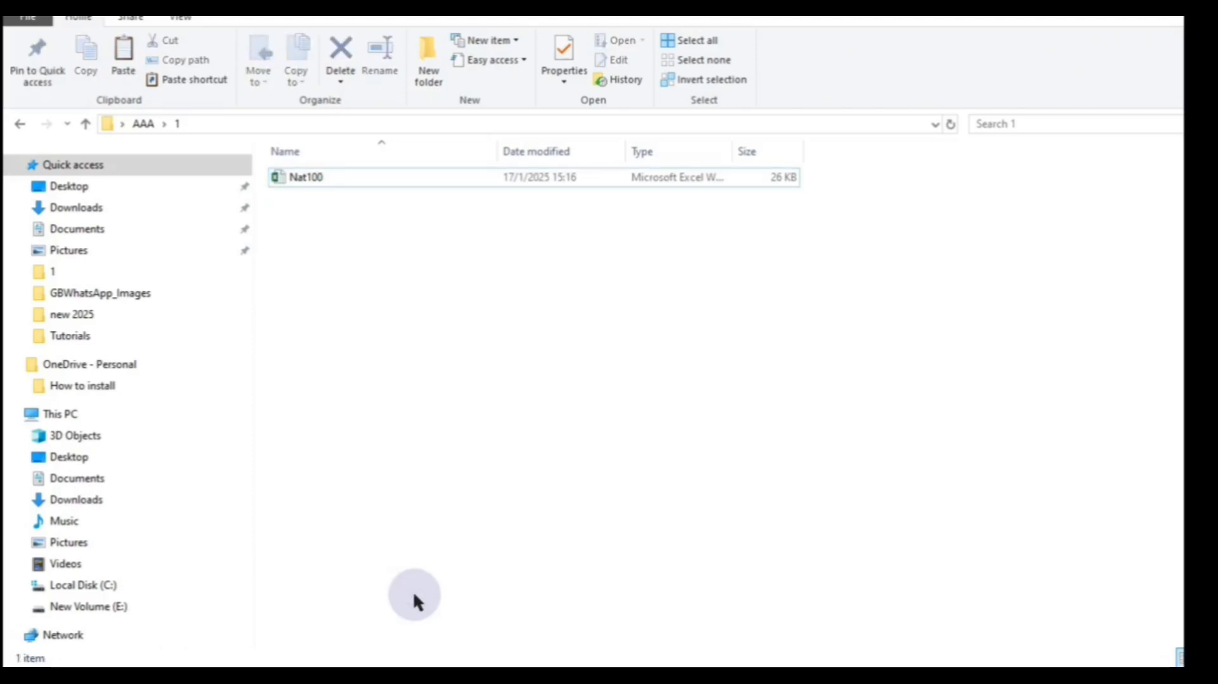
- Reopen Nat100, discarding unsaved changes, and enter the workbook password to open it
double_click(464, 178)
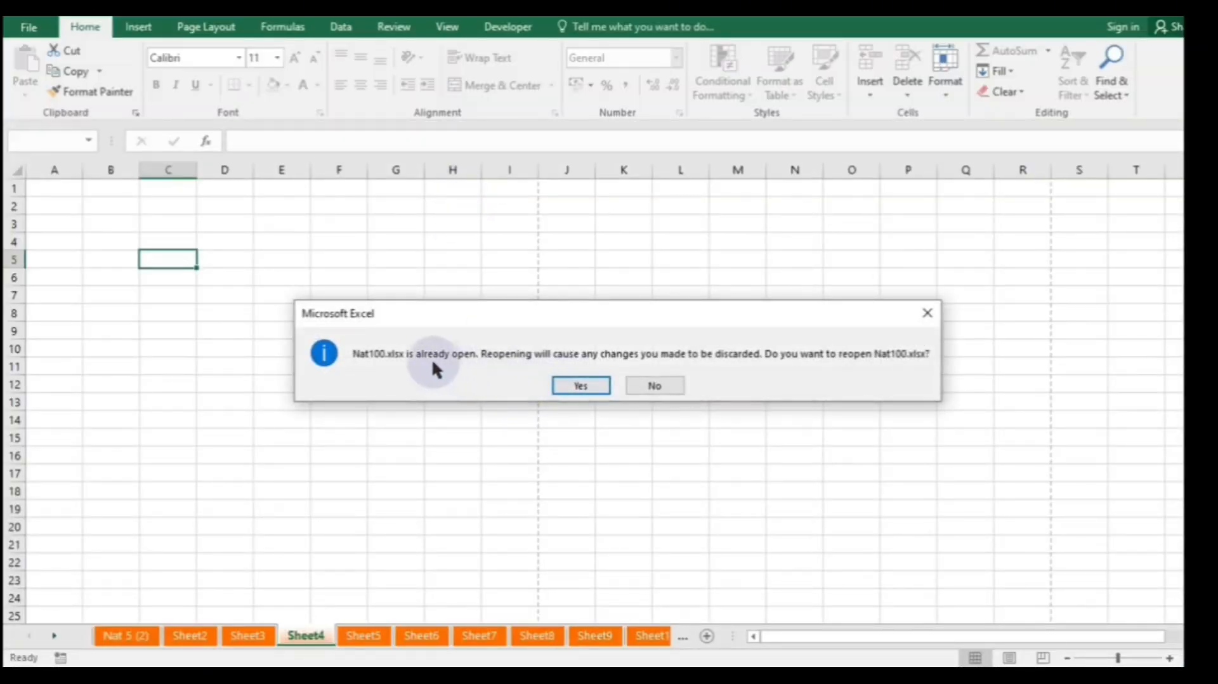
left_click(590, 385)
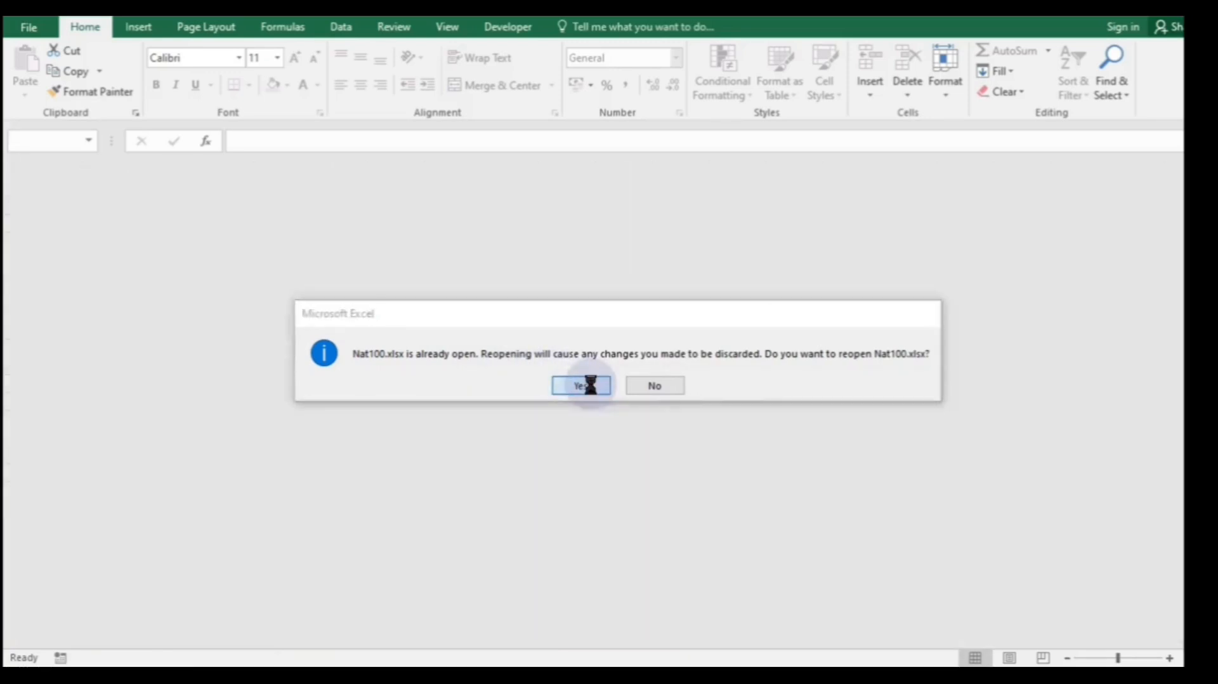
left_click(205, 512)
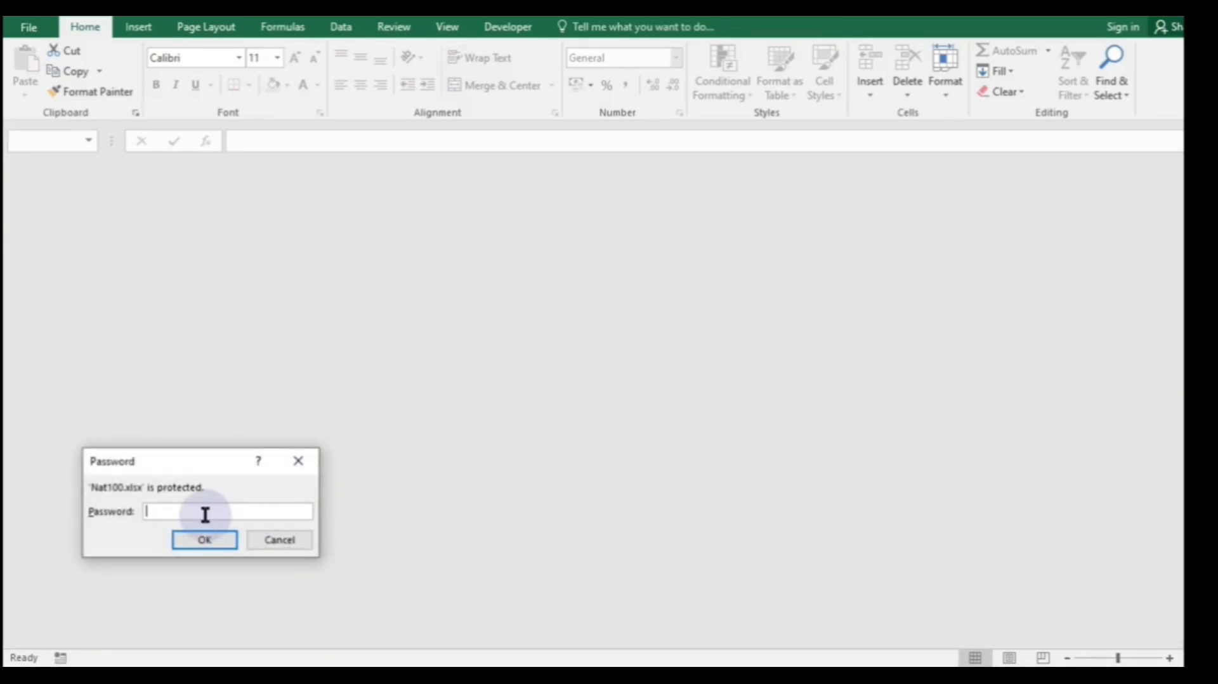
type("••••")
left_click(209, 542)
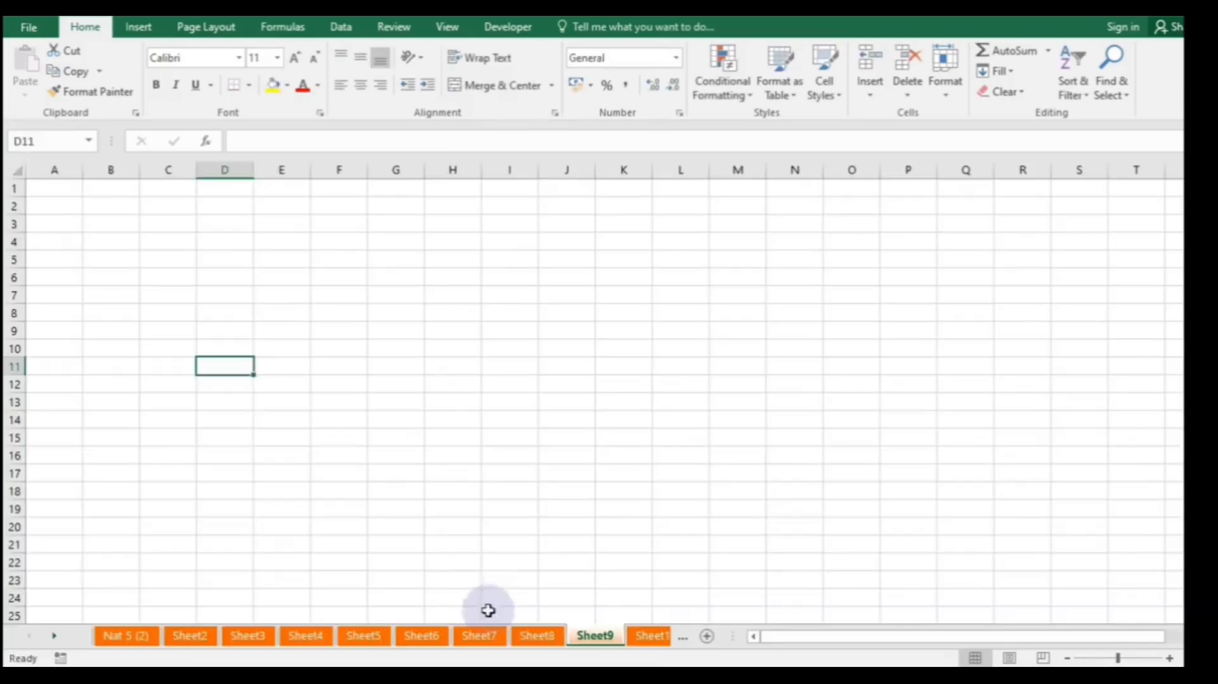
- Delete Sheet7 from the Nat100 workbook
left_click(479, 635)
right_click(480, 638)
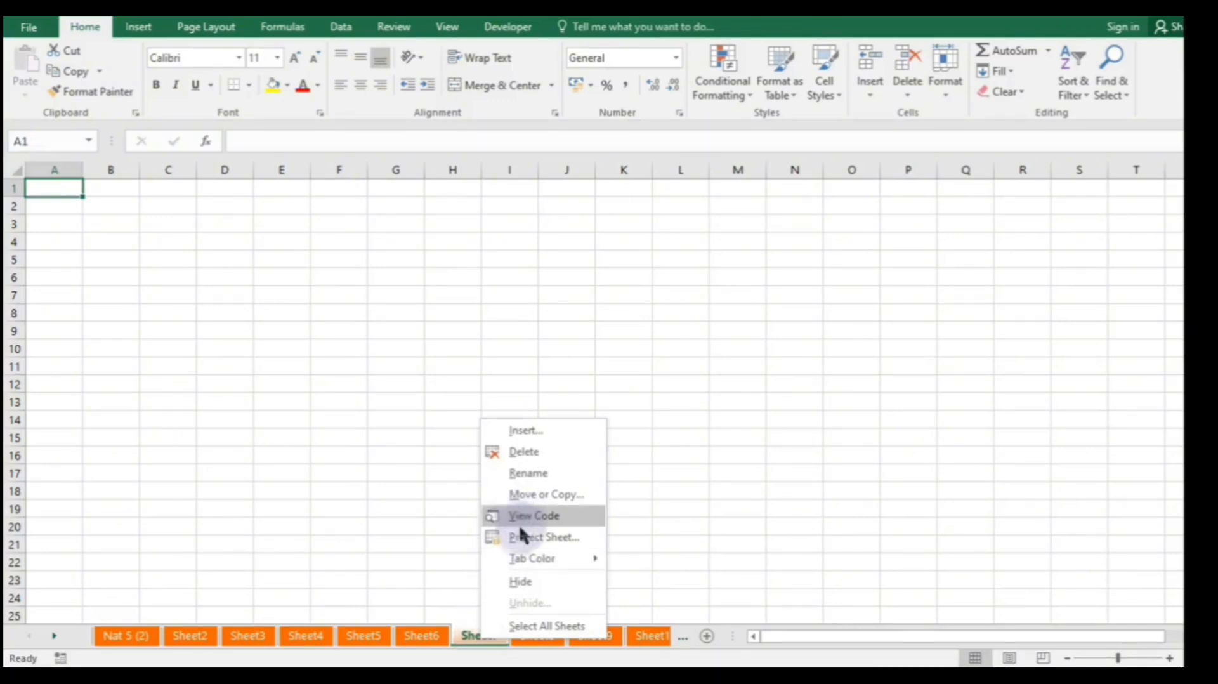
left_click(522, 453)
- Insert a new blank worksheet before Sheet5
left_click(298, 634)
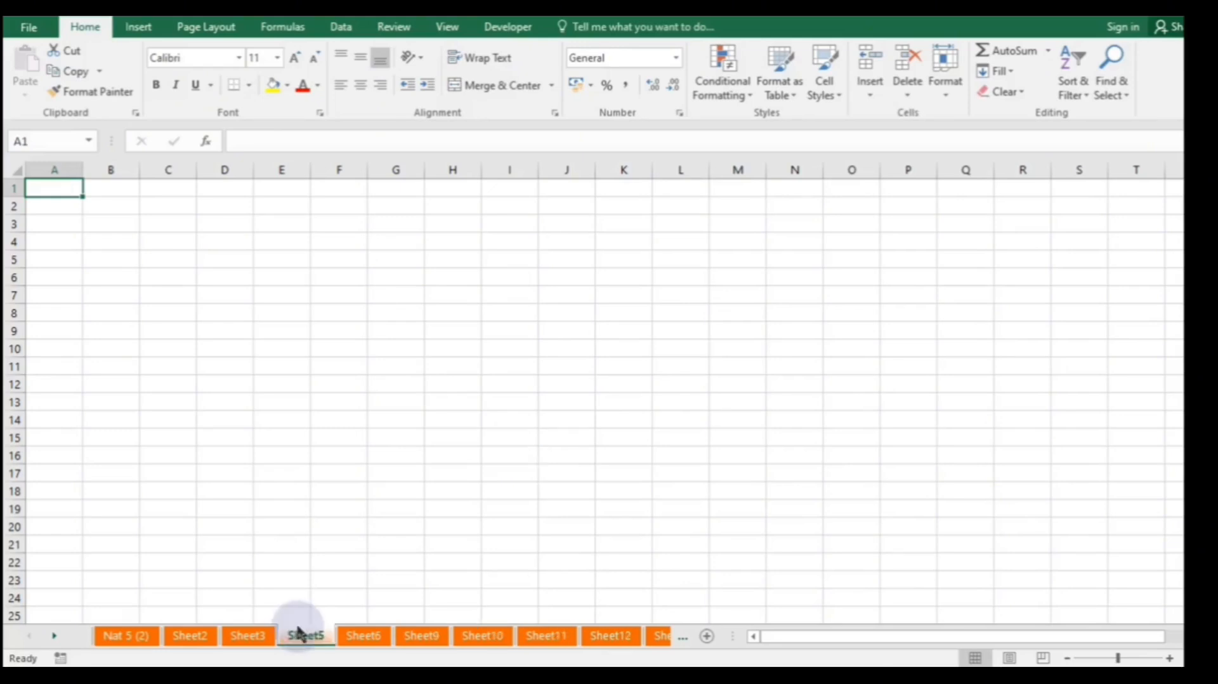
right_click(298, 632)
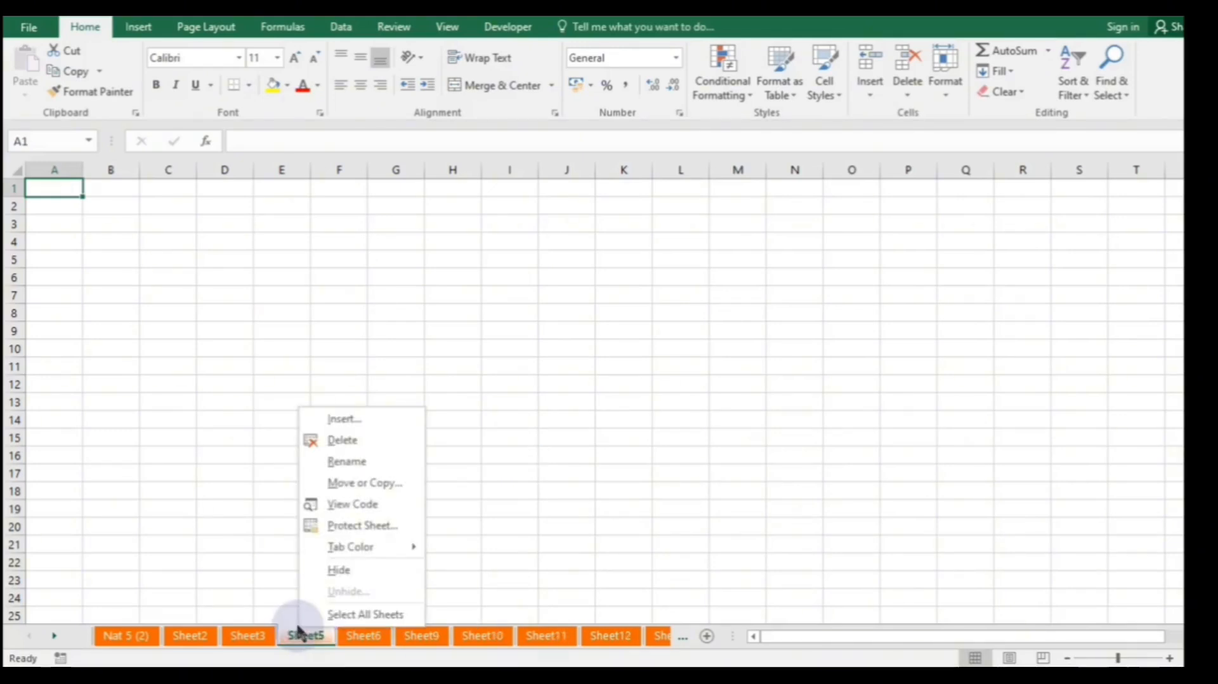
left_click(336, 418)
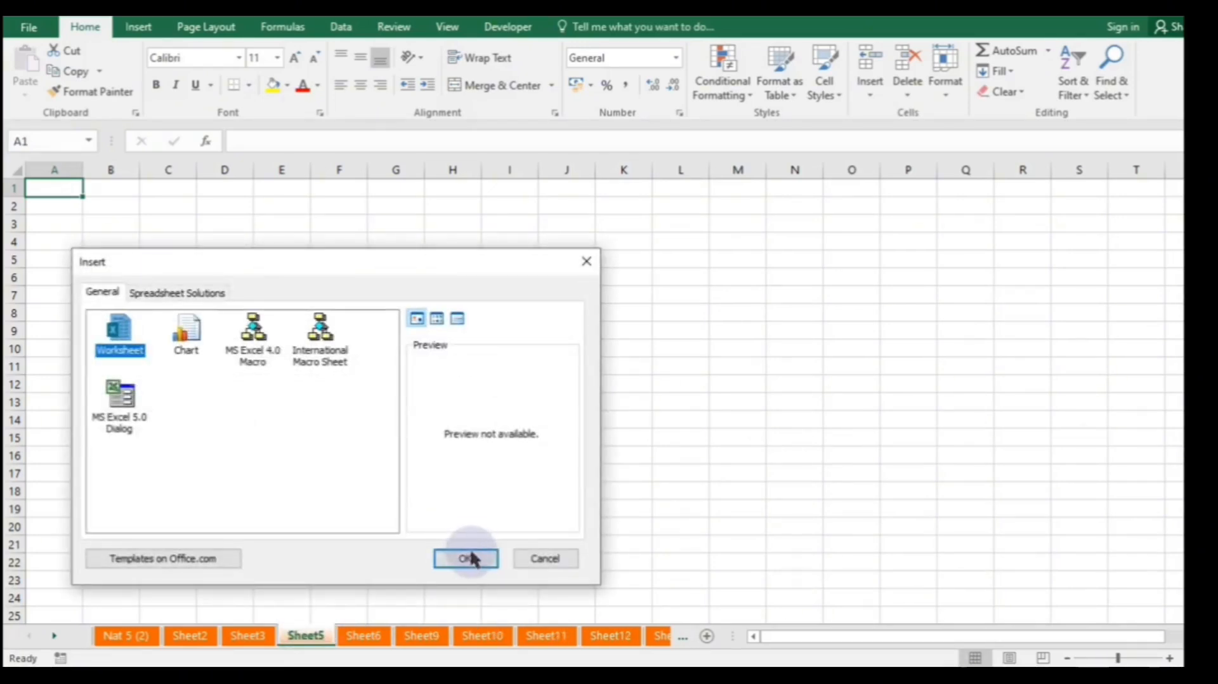
left_click(469, 561)
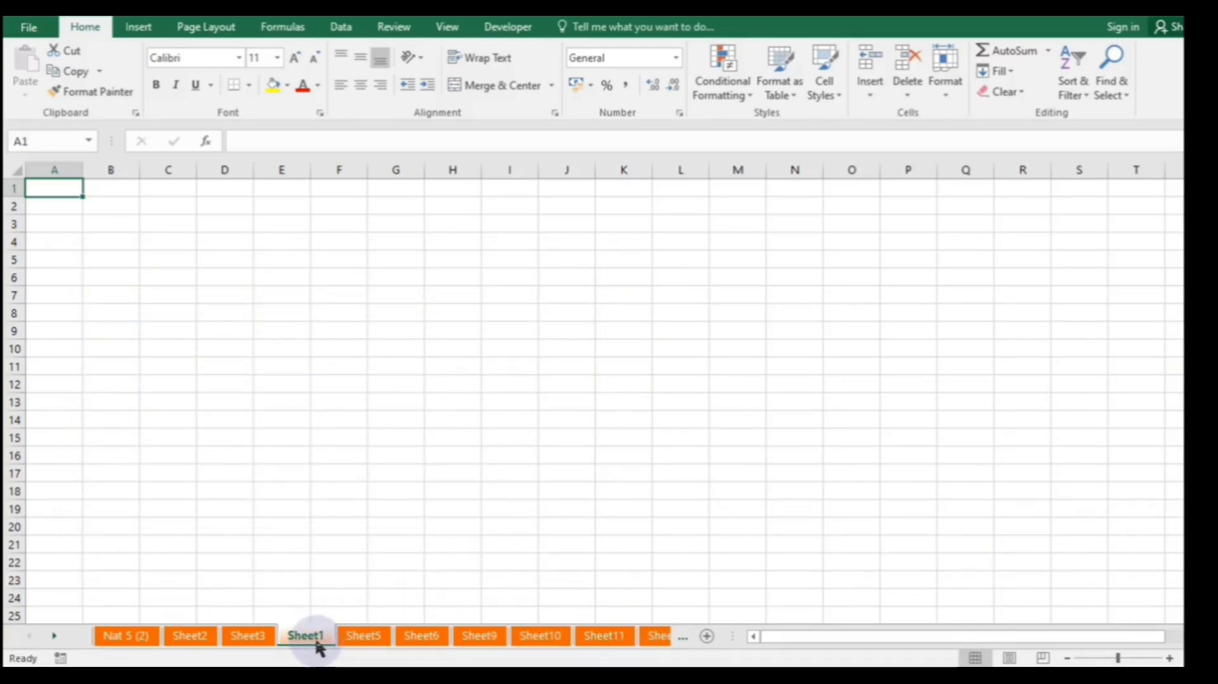
left_click(354, 642)
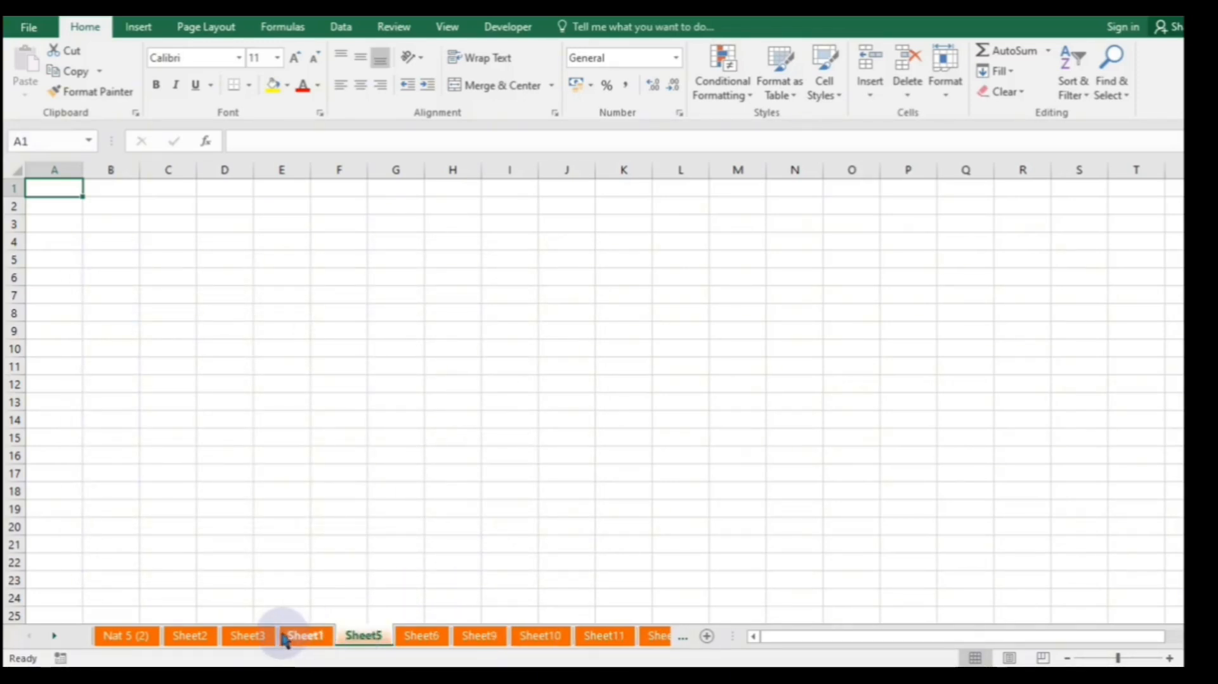
- Rename Sheet5 to 'ddsddd;;99009(((9%%%"""""""":::'
mouse_move(861, 660)
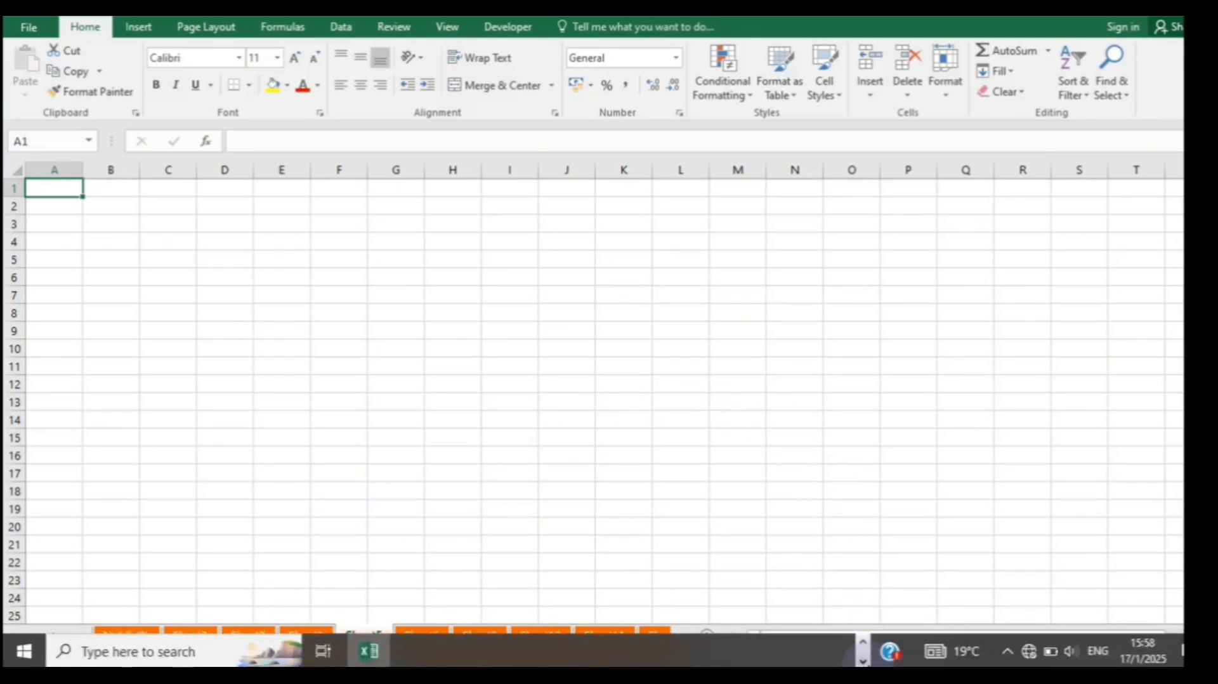
double_click(383, 634)
type("ddsdd")
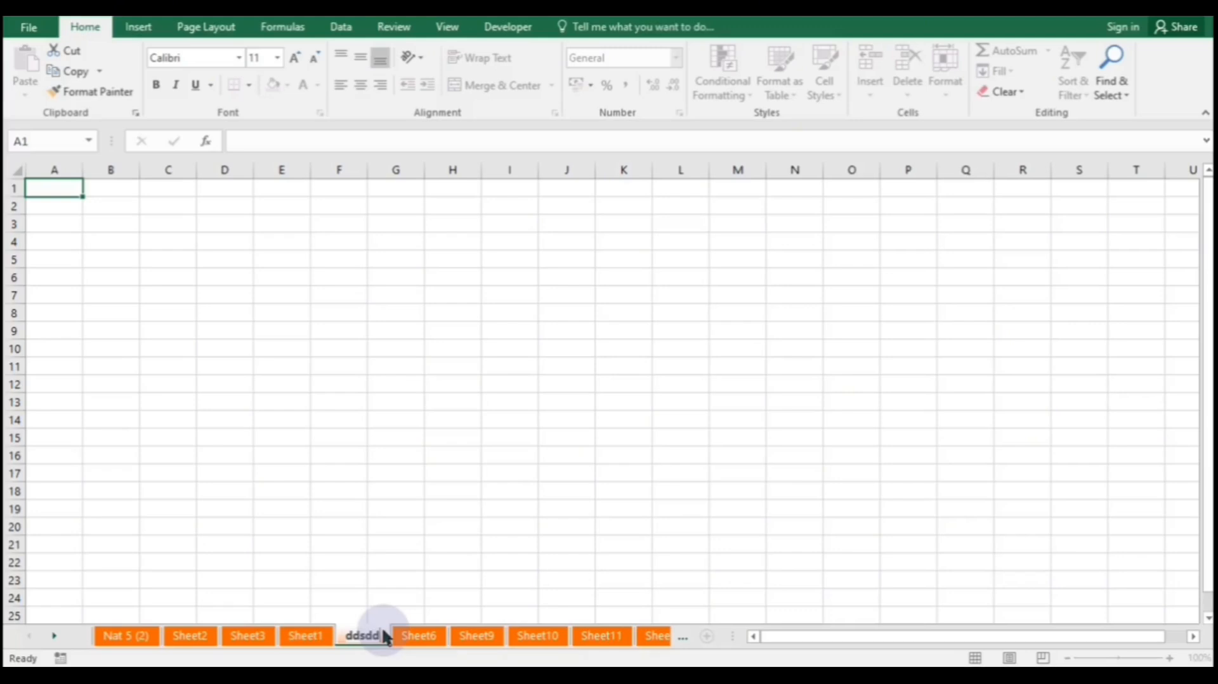
type("d")
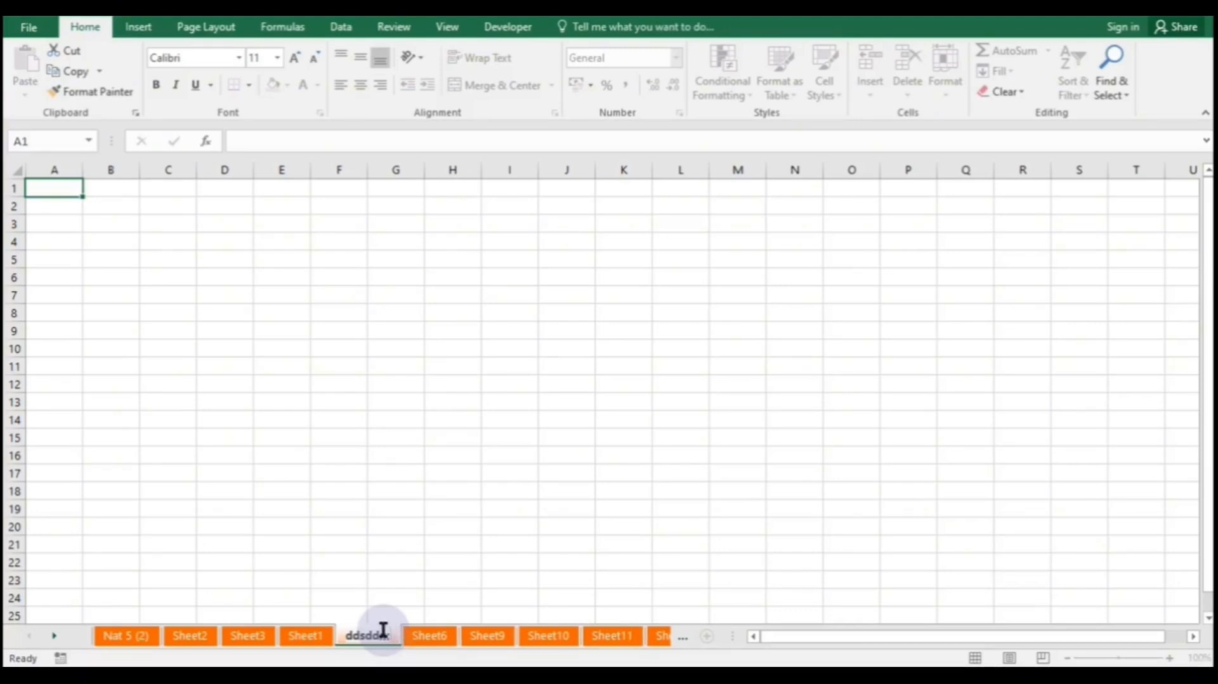
type(";;99009(((9%%%")
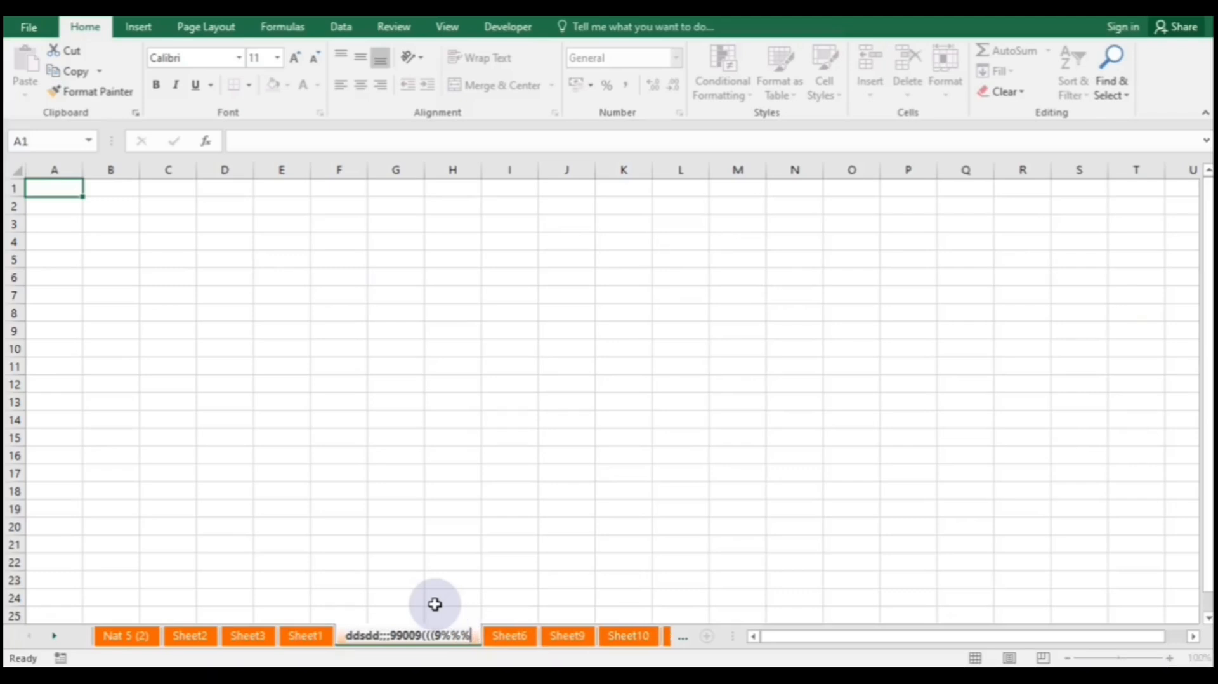
type("\"\"")
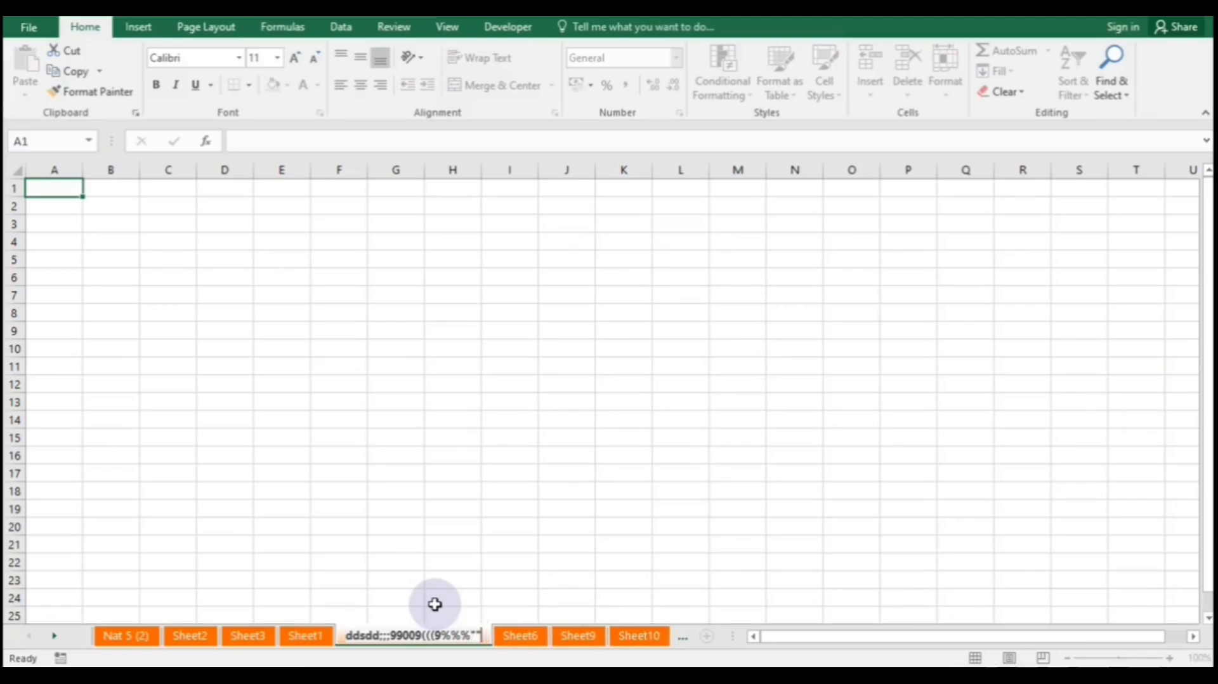
type("\"\"\"\"\"\":::")
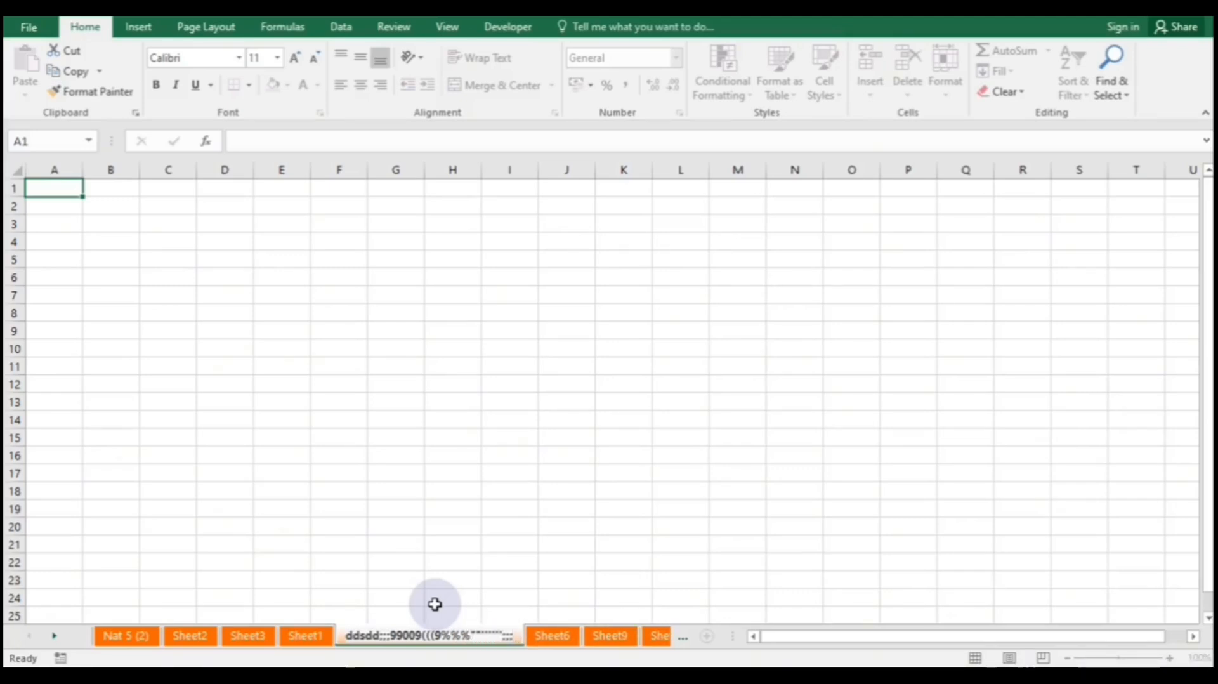
left_click(505, 565)
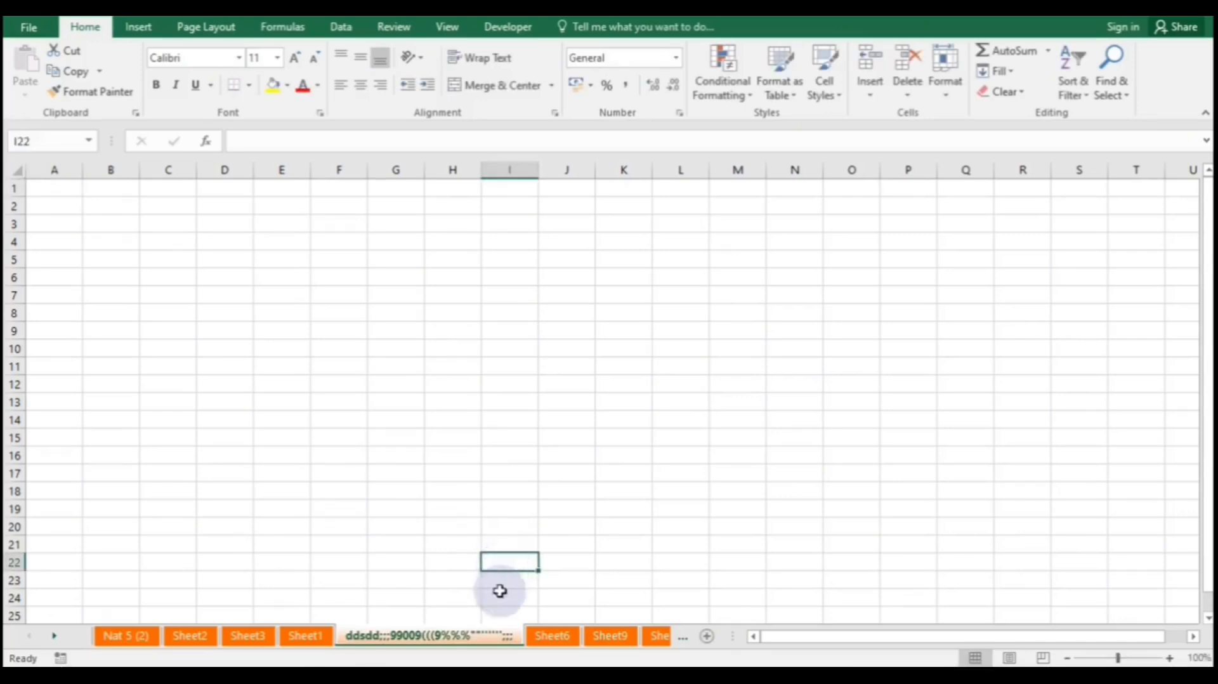